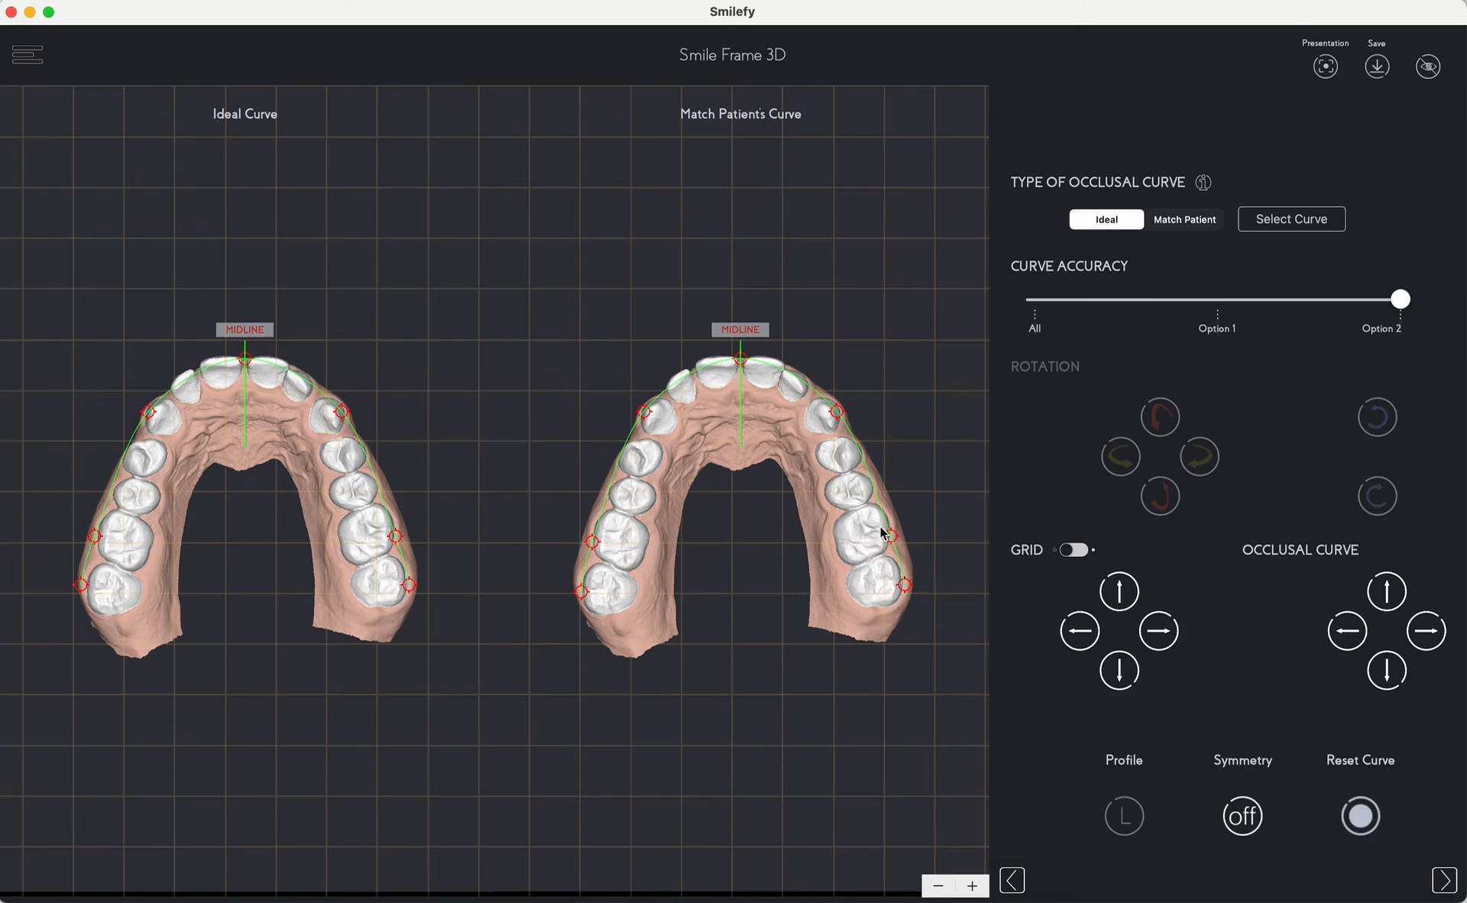
# Use the Ideal occlusal curve, pull both canine control points slightly inward and forward, and continue to the smile design.
pyautogui.click(1286, 221)
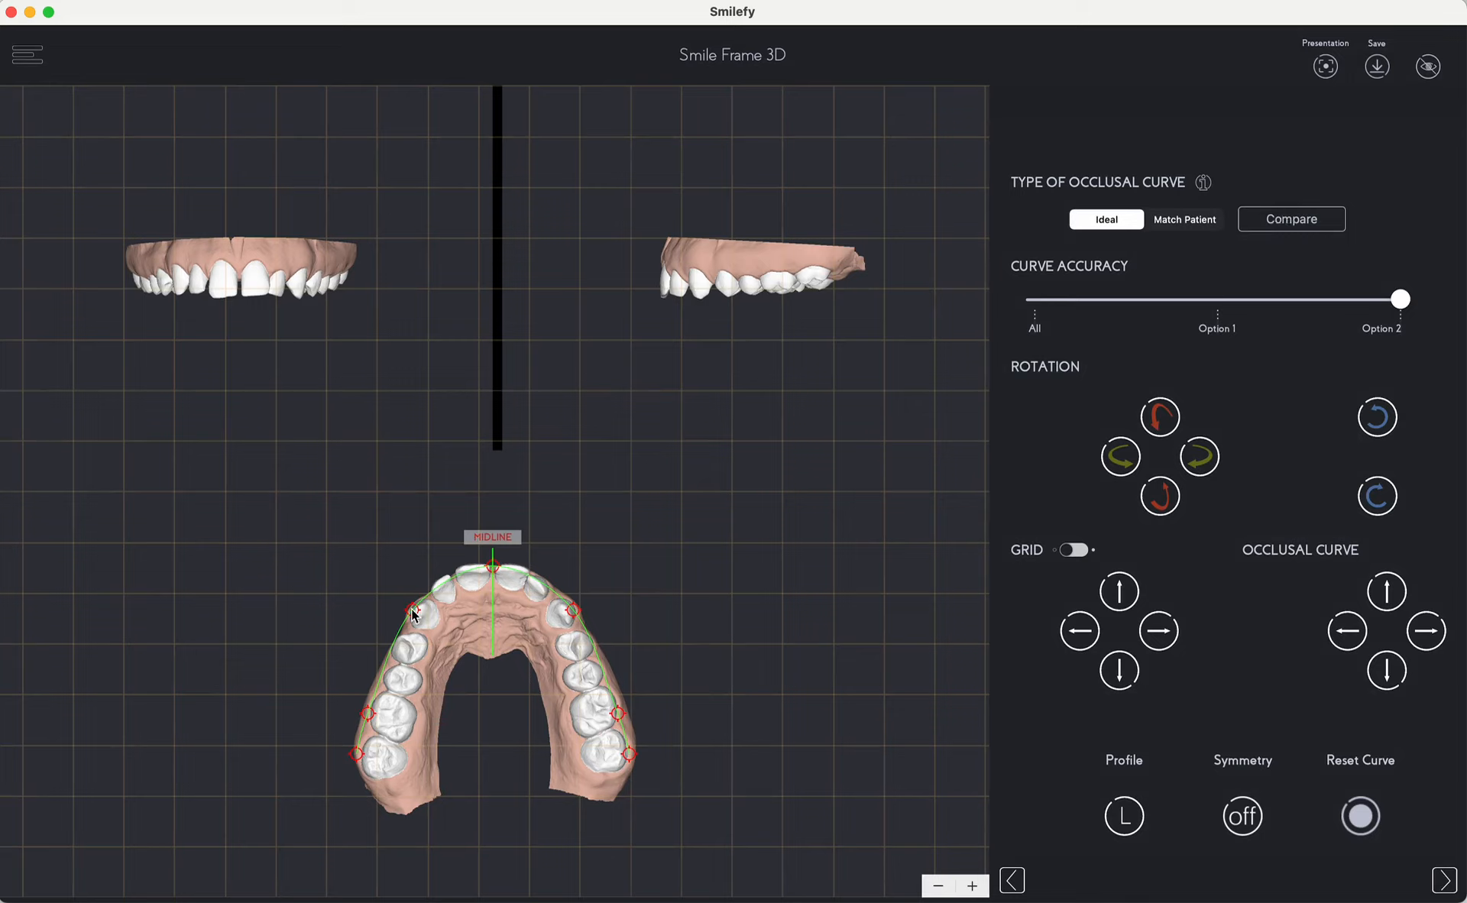
pyautogui.moveTo(411, 612); pyautogui.dragTo(419, 596)
pyautogui.moveTo(575, 610); pyautogui.dragTo(568, 596)
pyautogui.click(1444, 881)
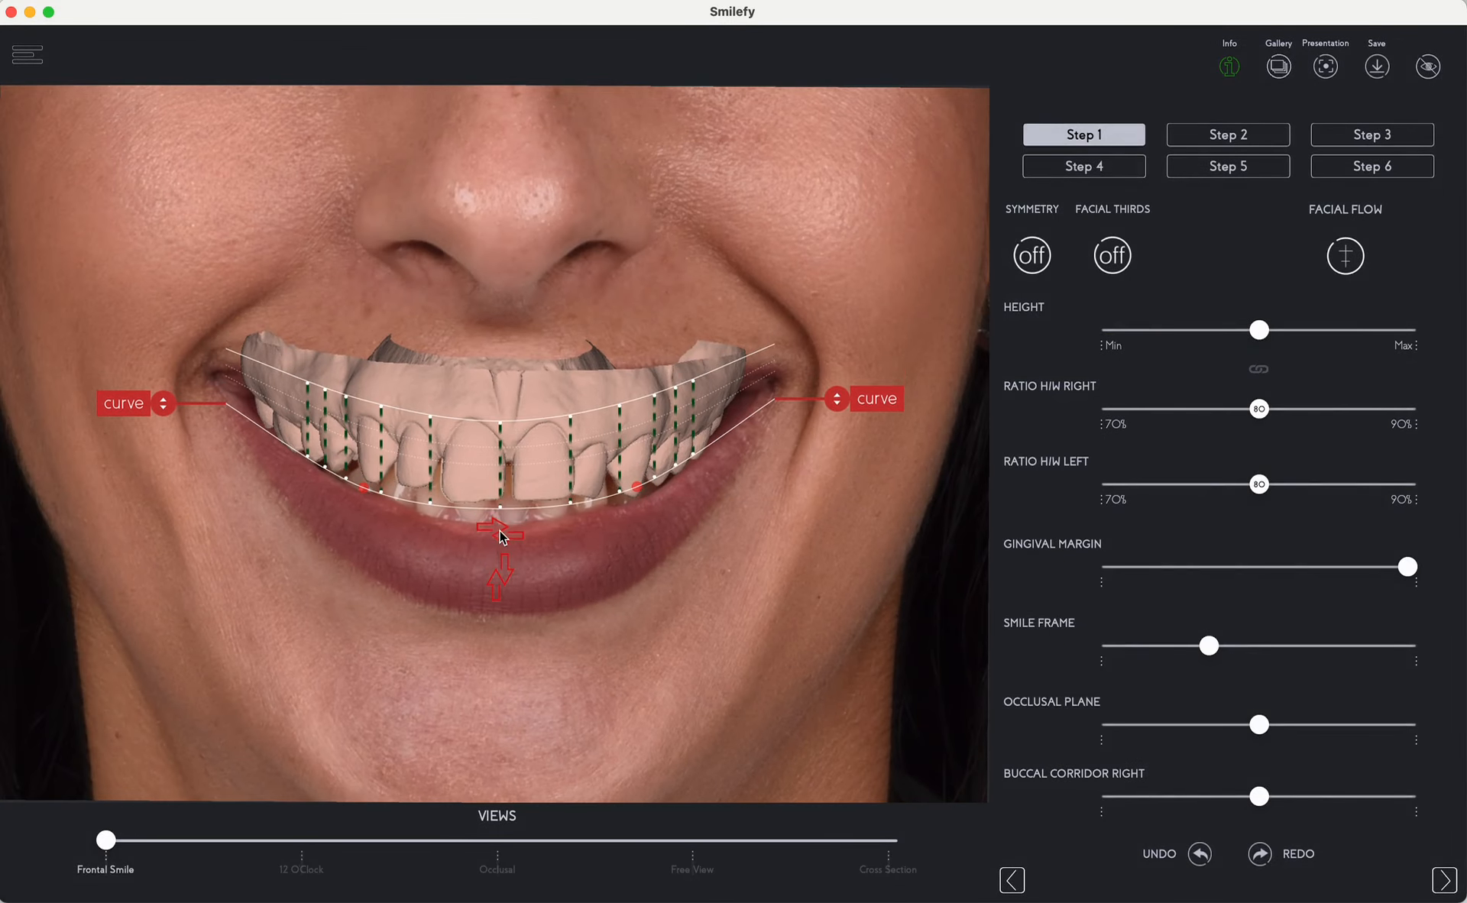
# Shift the smile frame onto the dental midline and fit its right side with an H/W ratio of 79 and a higher right buccal corridor.
pyautogui.moveTo(513, 535); pyautogui.dragTo(518, 536)
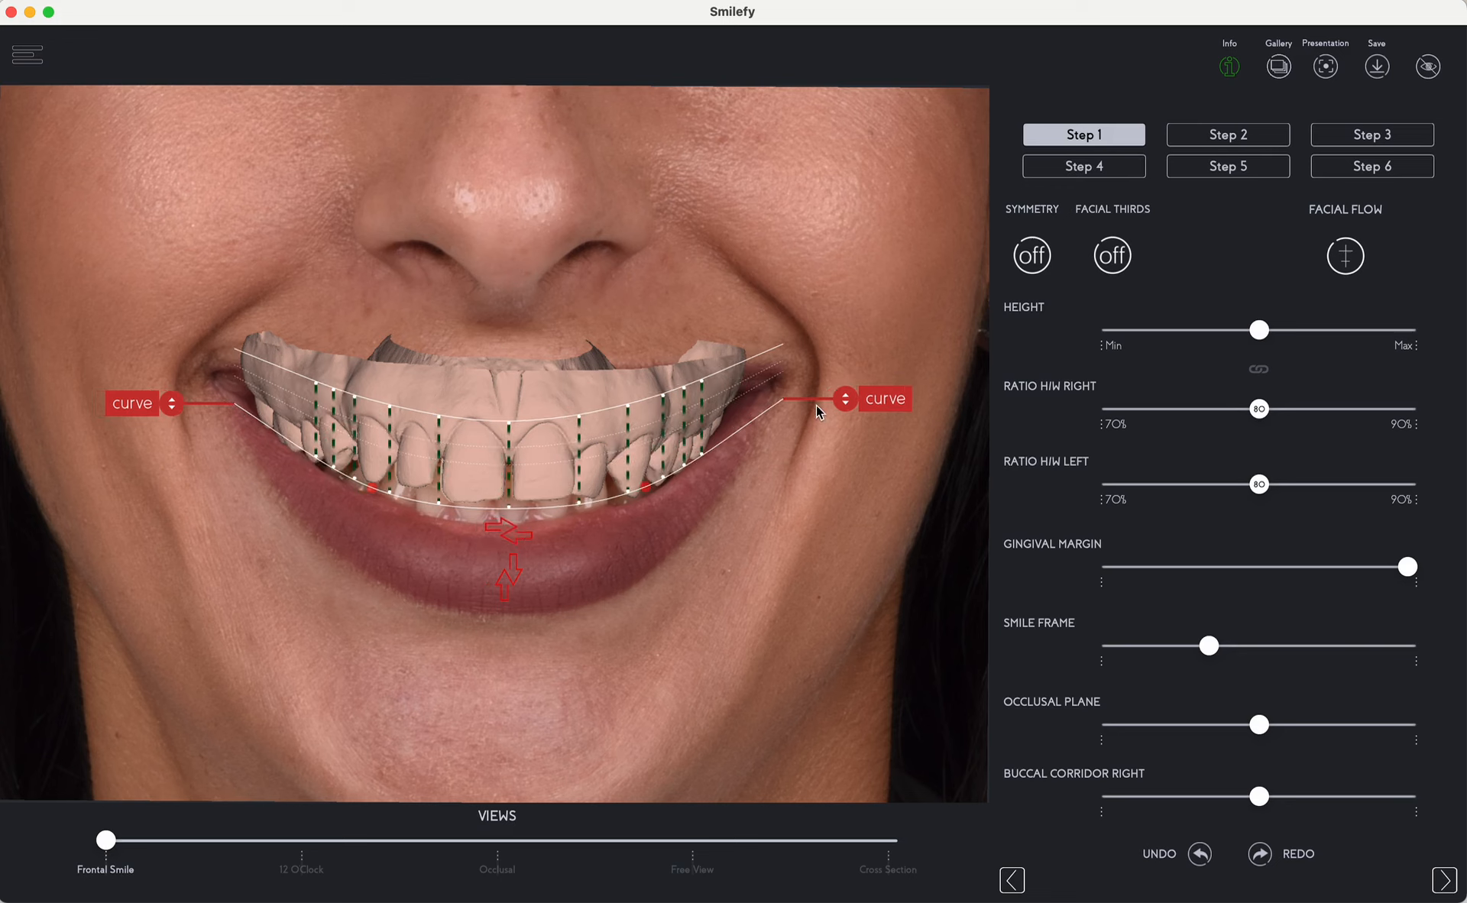
pyautogui.moveTo(1267, 414); pyautogui.dragTo(1263, 414)
pyautogui.scroll(-5, 1242, 726)
pyautogui.moveTo(1280, 561); pyautogui.dragTo(1260, 547)
pyautogui.moveTo(1261, 480); pyautogui.dragTo(1312, 481)
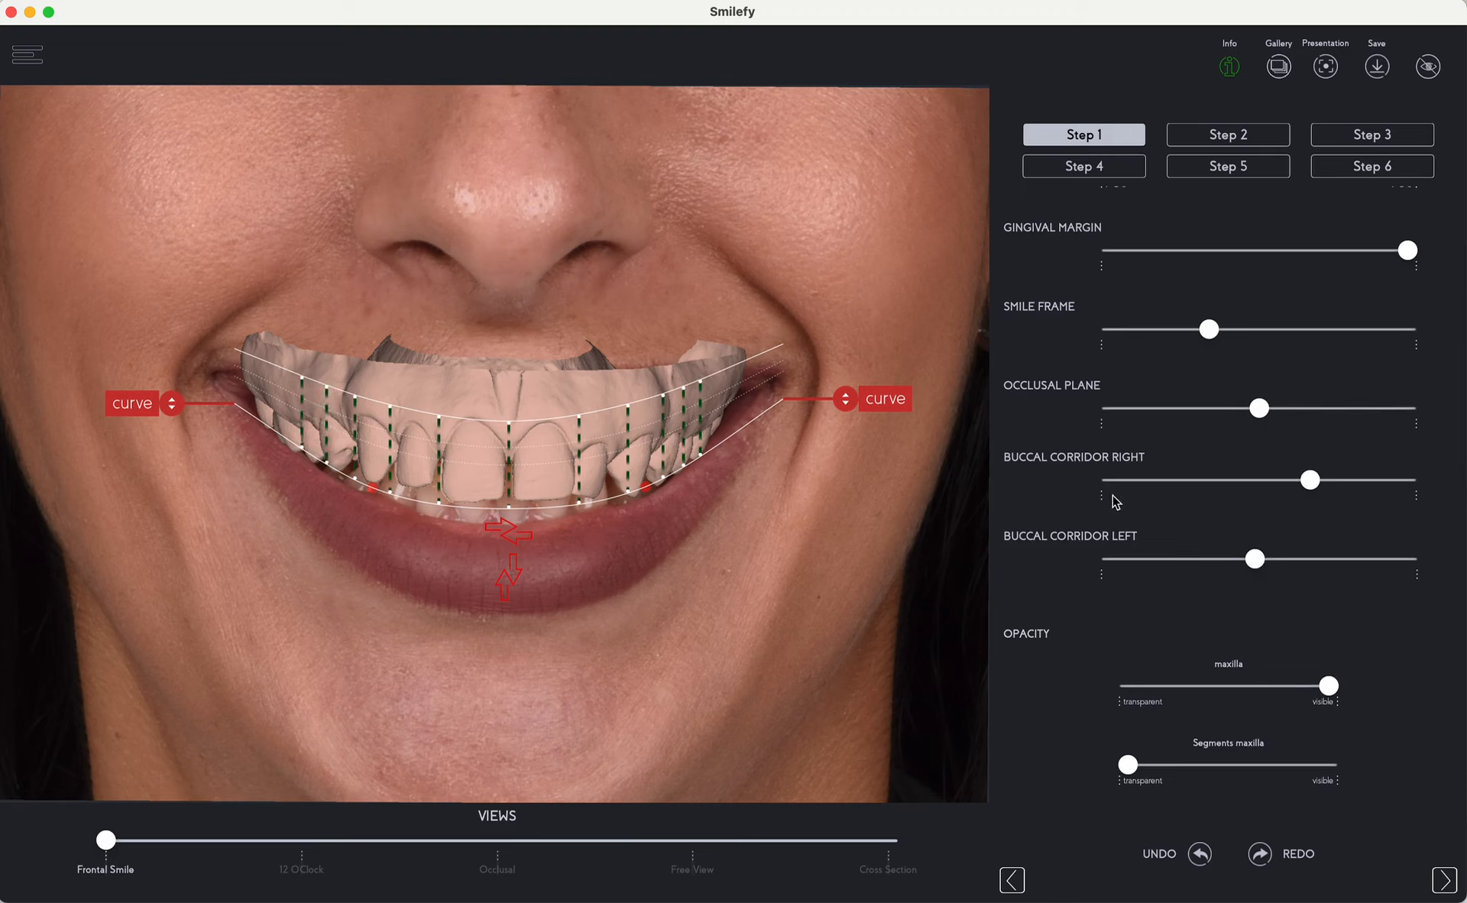
# Lower the left H/W ratio and slightly raise the left buccal corridor so the frame lines fit the left teeth.
pyautogui.scroll(5, 1239, 498)
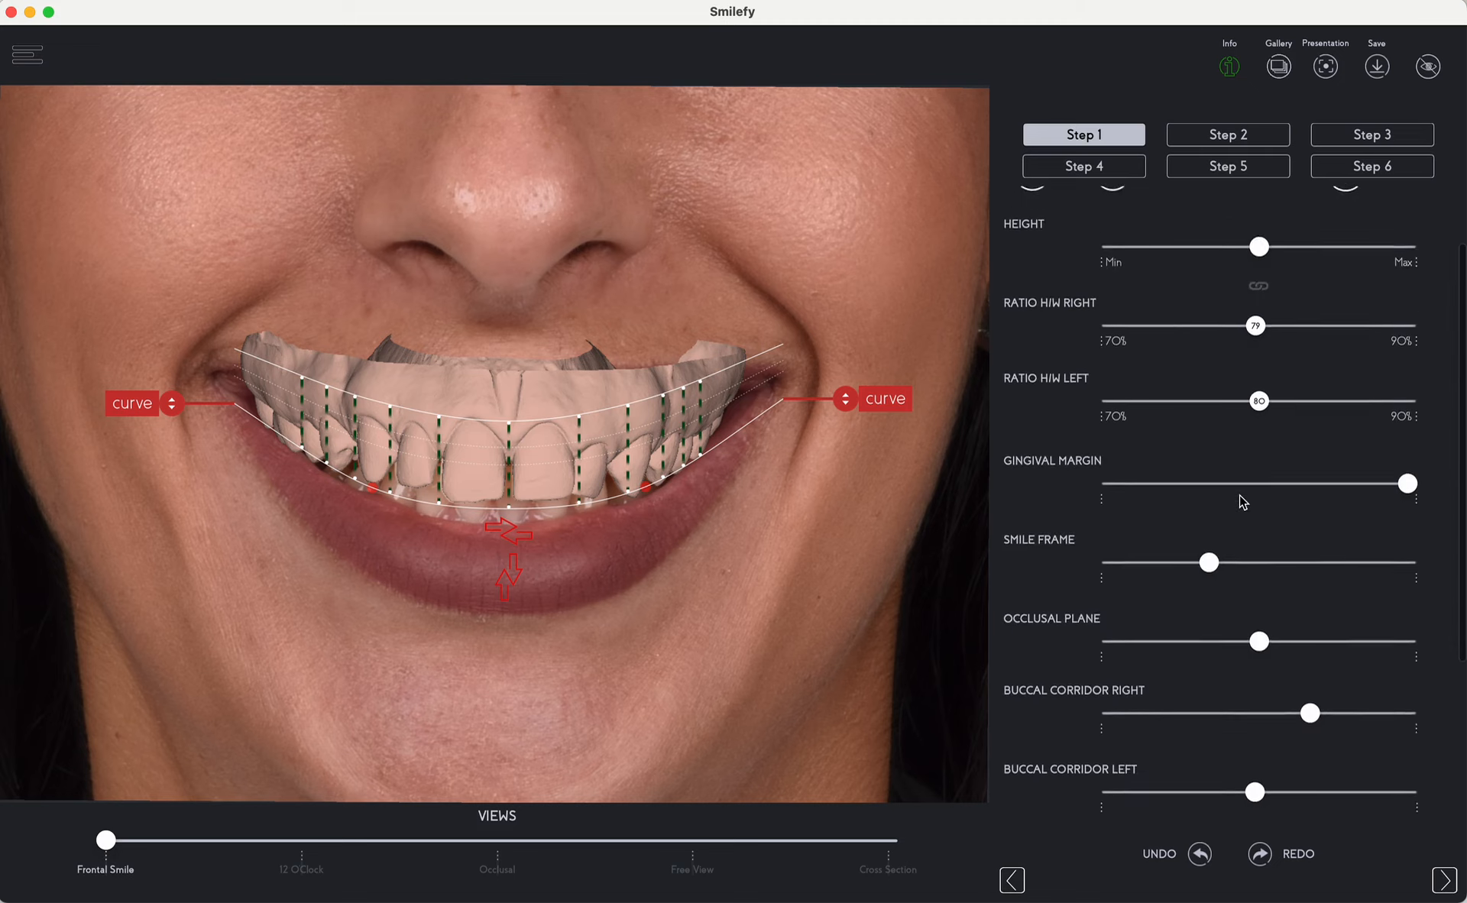
pyautogui.moveTo(1259, 489); pyautogui.dragTo(1189, 496)
pyautogui.scroll(-5, 1258, 683)
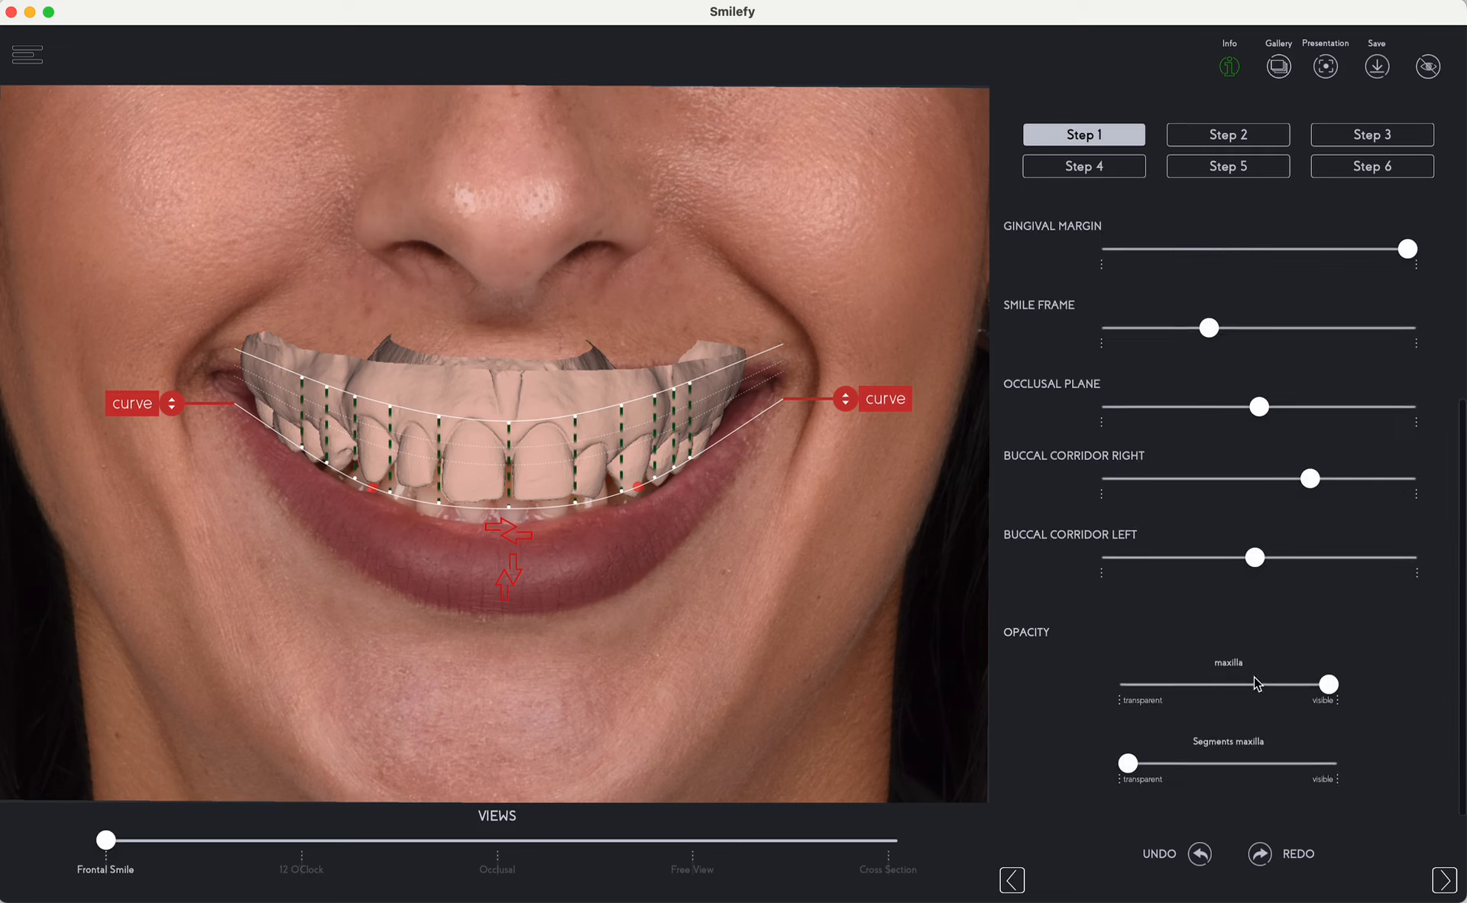
pyautogui.moveTo(1255, 562)
pyautogui.mouseDown()
pyautogui.moveTo(1299, 561)
pyautogui.moveTo(1272, 563)
pyautogui.mouseUp()
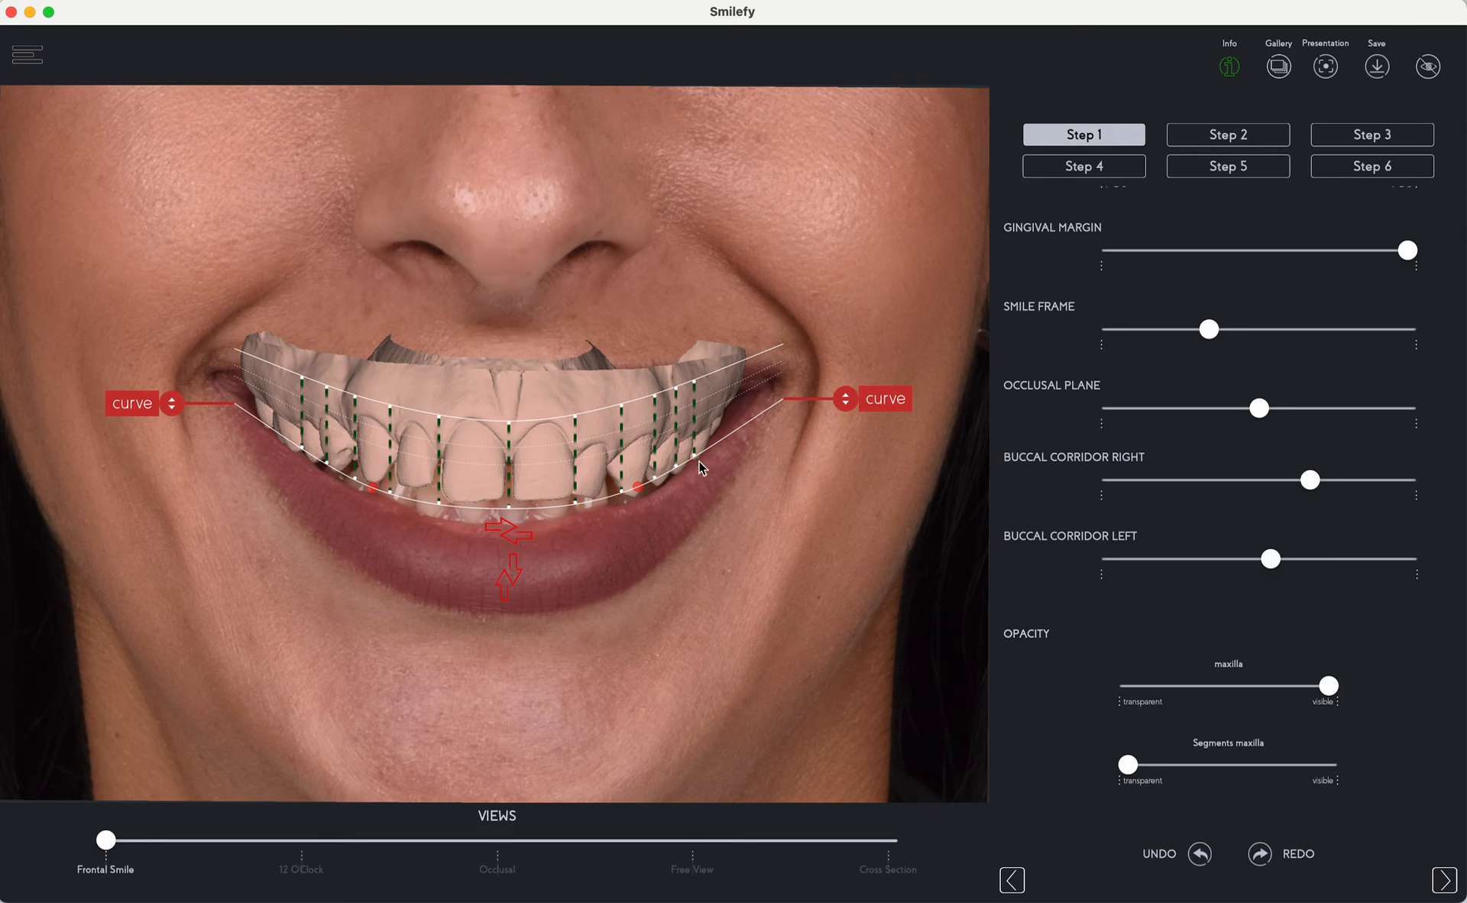
# Move the smile frame slightly down to lengthen the incisal edges and raise the tooth height a little above the midpoint.
pyautogui.moveTo(510, 583); pyautogui.dragTo(507, 592)
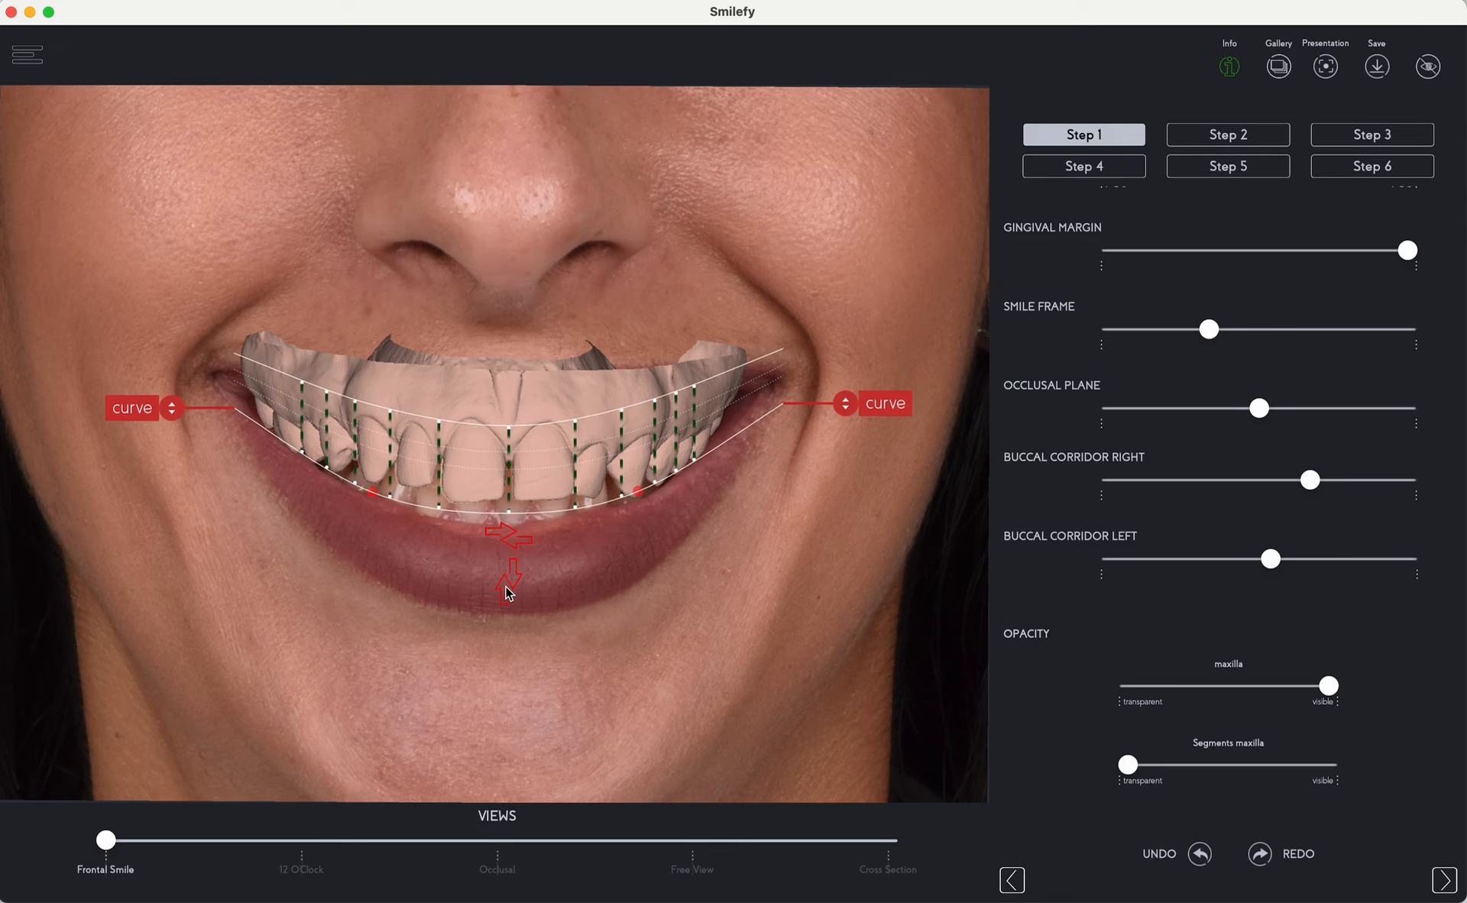
pyautogui.moveTo(506, 592); pyautogui.dragTo(506, 584)
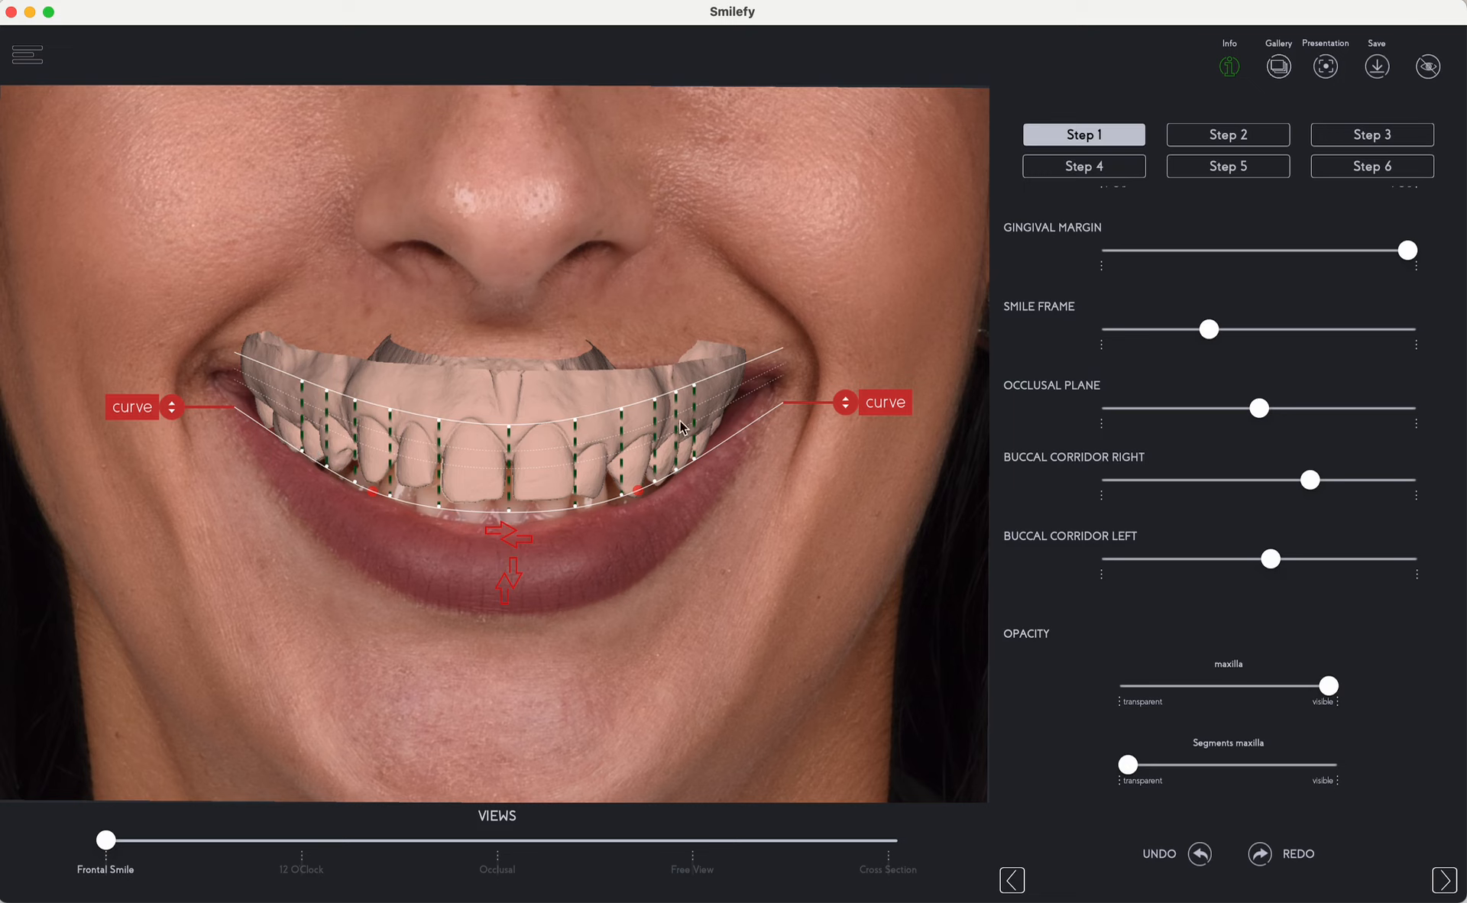
pyautogui.scroll(3, 1341, 275)
pyautogui.scroll(3, 1341, 275)
pyautogui.moveTo(1265, 332); pyautogui.dragTo(1274, 335)
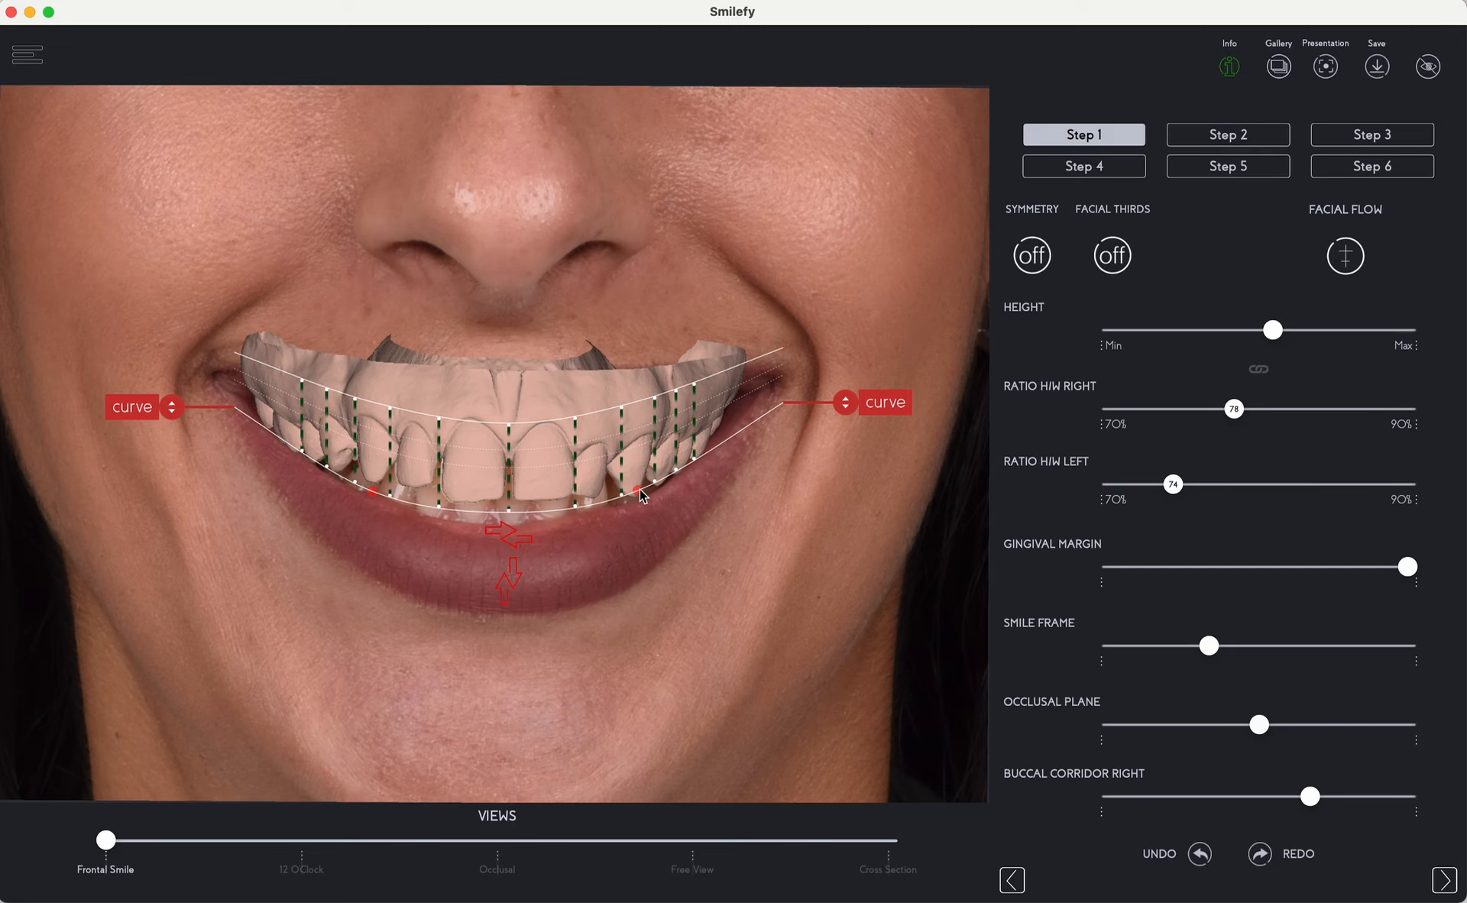
# Reduce the gingival margin to about two-thirds and nudge the smile frame and occlusal plane settings slightly upward.
pyautogui.scroll(-4, 1232, 606)
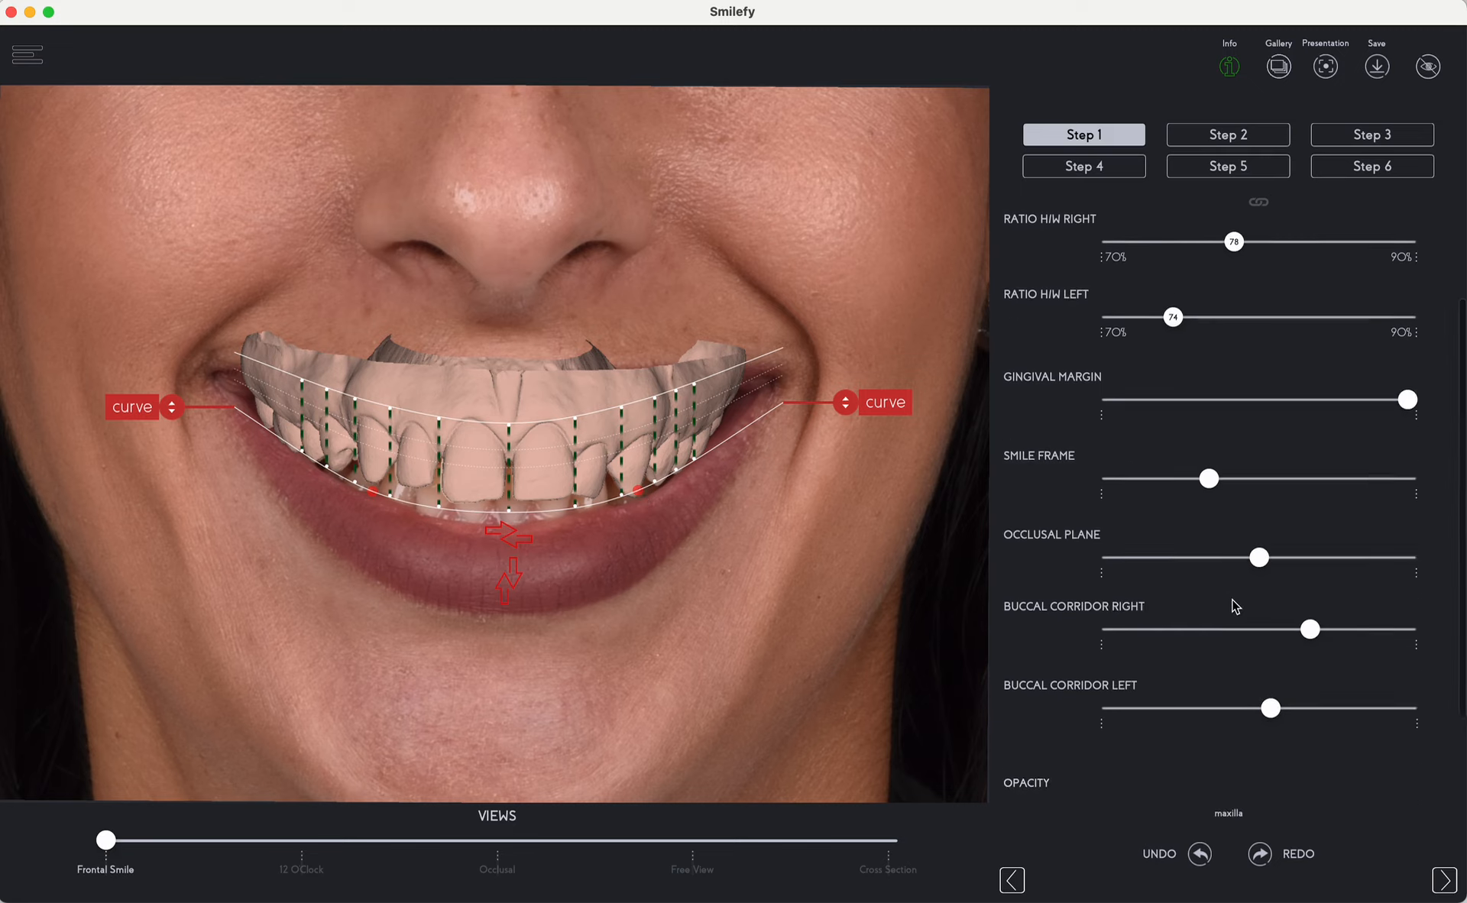
pyautogui.scroll(-3, 1235, 606)
pyautogui.scroll(6, 1235, 606)
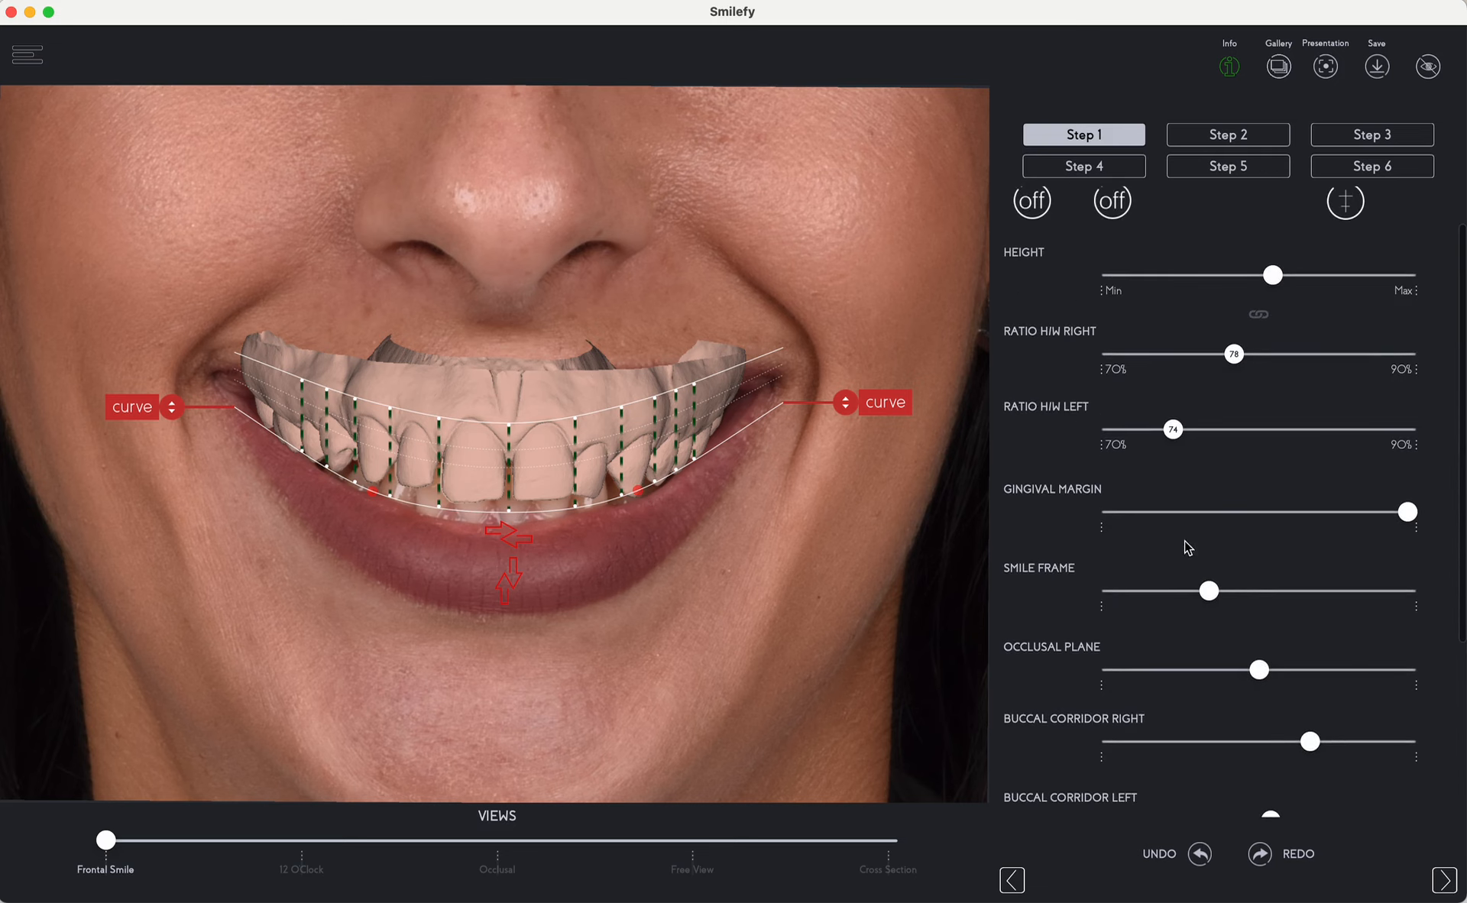
pyautogui.scroll(2, 1219, 533)
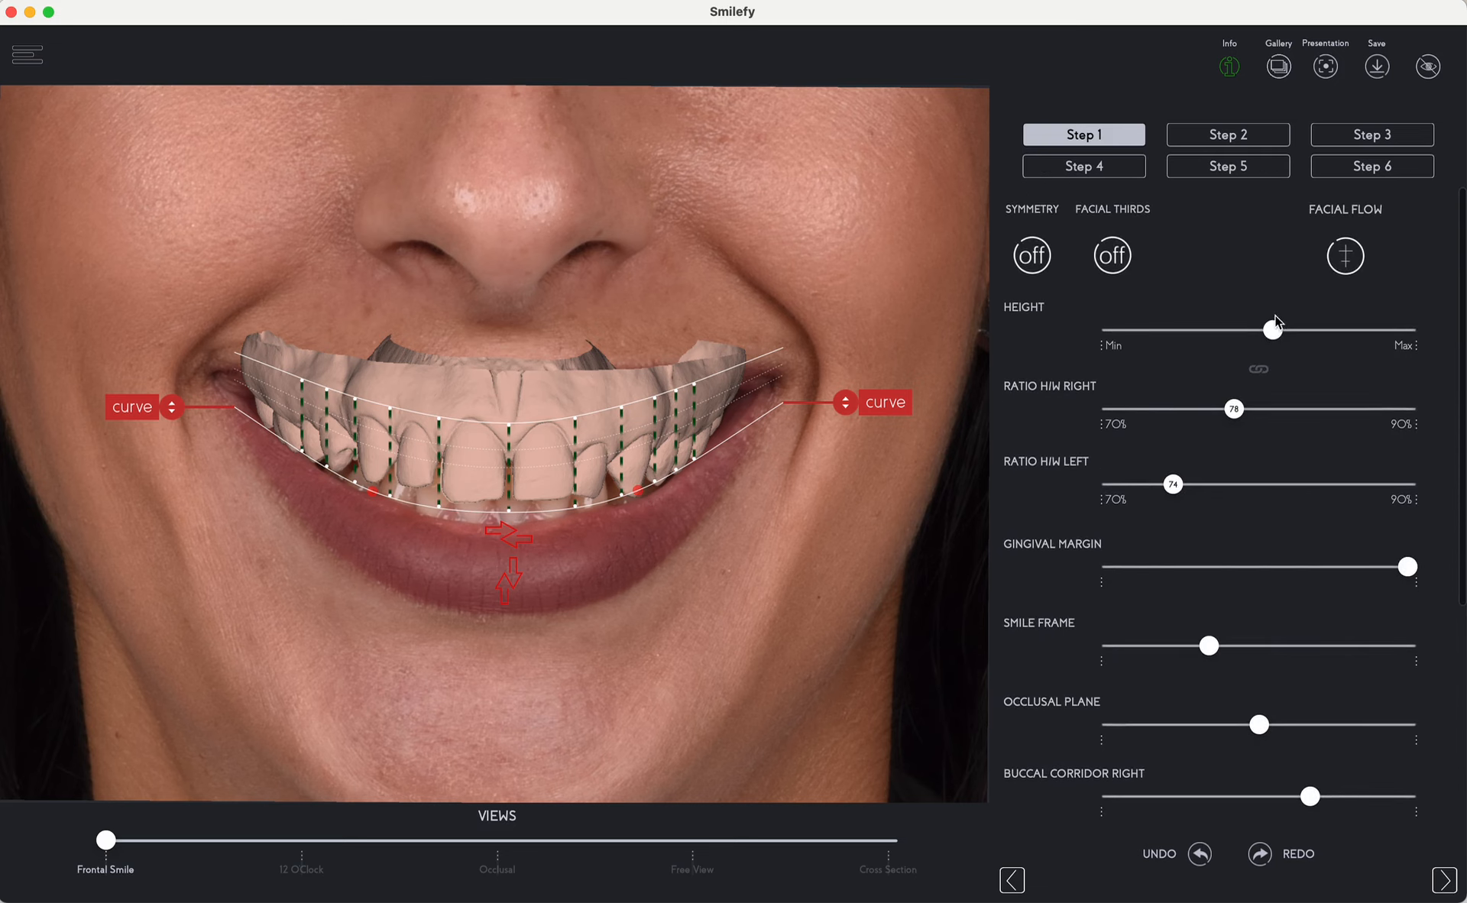
pyautogui.scroll(-3, 1223, 617)
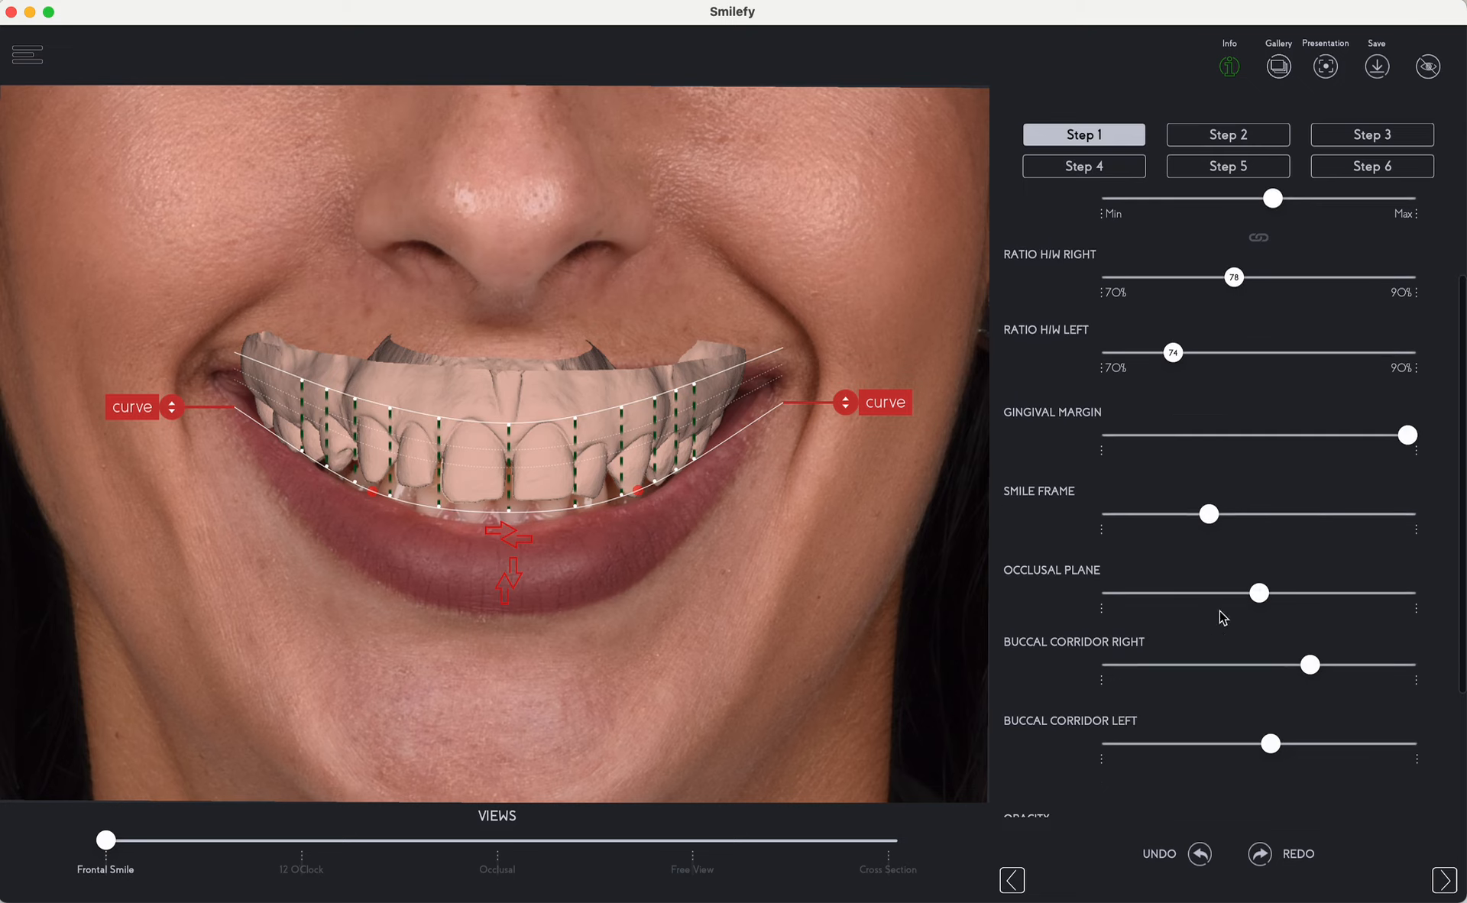
pyautogui.moveTo(1409, 442); pyautogui.dragTo(1315, 465)
pyautogui.moveTo(1215, 518)
pyautogui.mouseDown()
pyautogui.moveTo(1351, 517)
pyautogui.moveTo(1118, 521)
pyautogui.moveTo(1354, 519)
pyautogui.moveTo(1125, 506)
pyautogui.moveTo(1245, 515)
pyautogui.moveTo(1218, 509)
pyautogui.mouseUp()
pyautogui.moveTo(1261, 595)
pyautogui.mouseDown()
pyautogui.moveTo(1158, 604)
pyautogui.moveTo(1388, 603)
pyautogui.moveTo(1269, 596)
pyautogui.mouseUp()
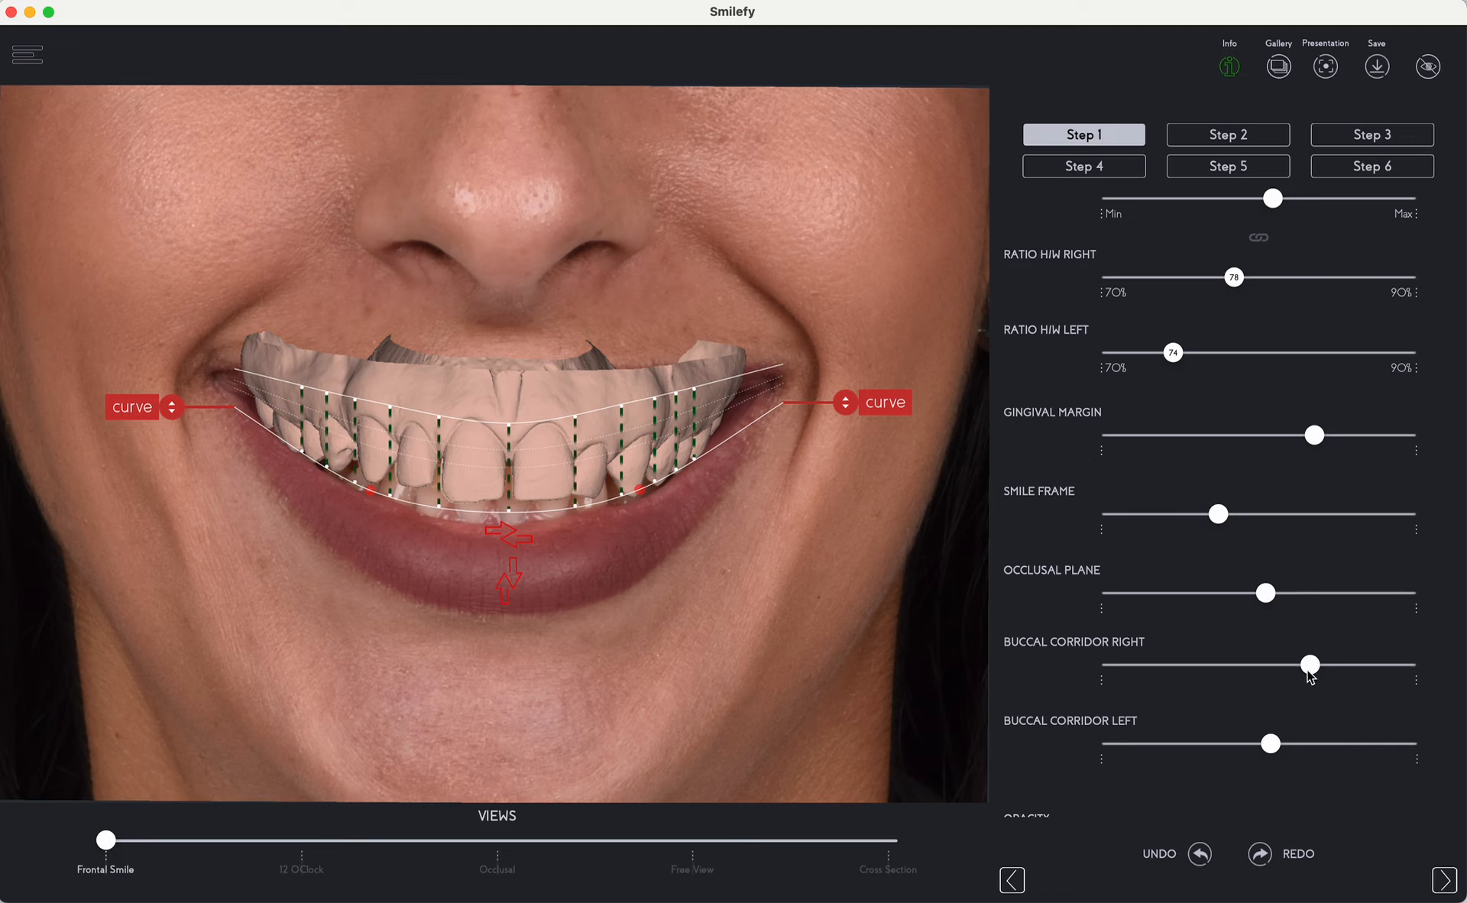
pyautogui.scroll(-3, 1310, 669)
pyautogui.scroll(5, 1310, 676)
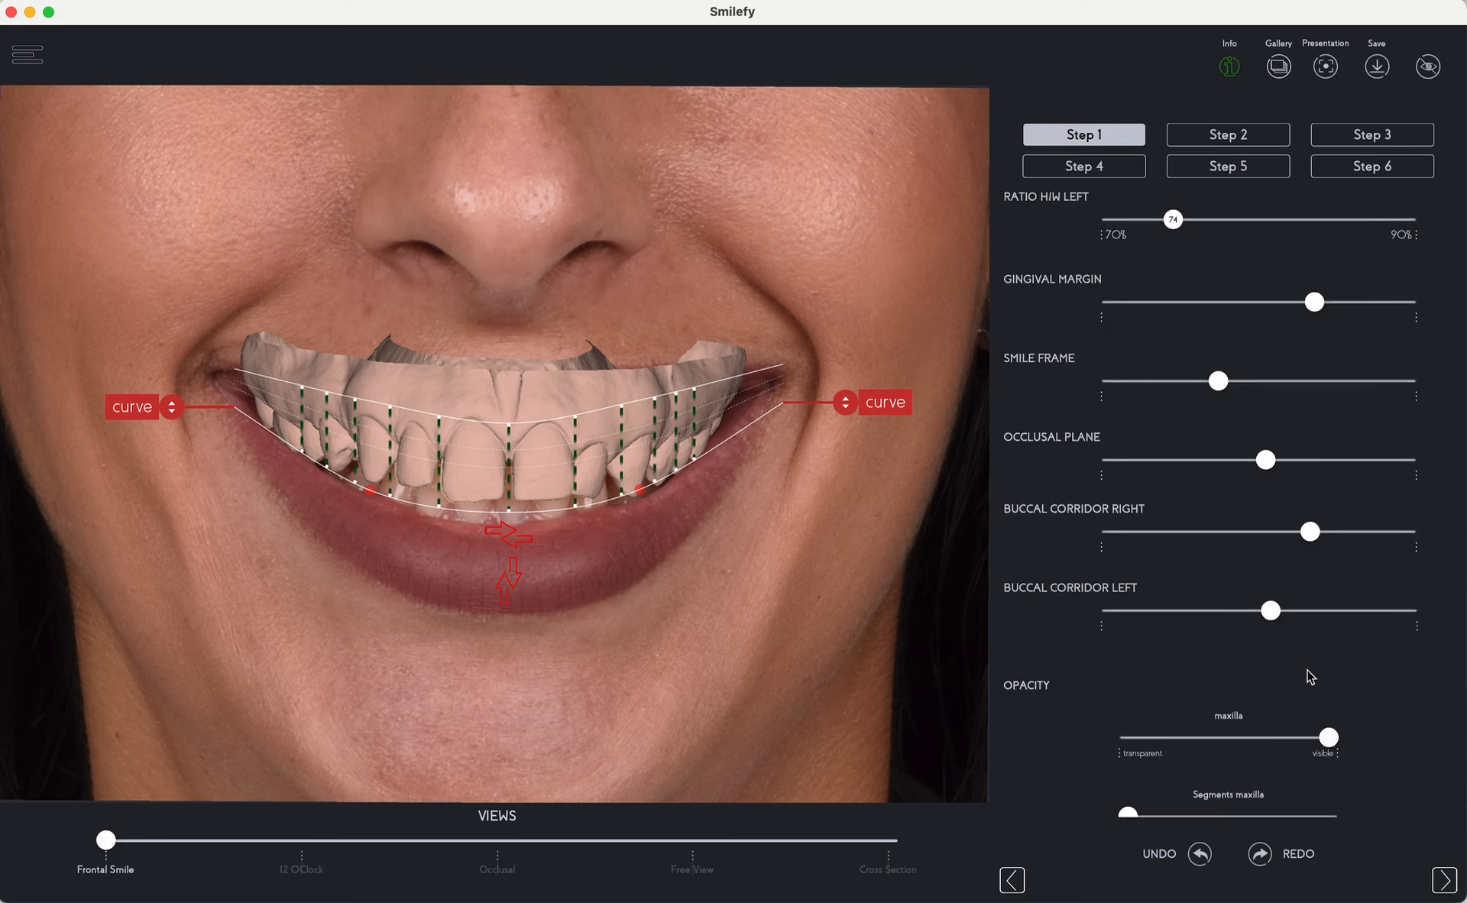
# Open Step 2, check the tooth selection in the dental chart without changing it, and look through the aesthetic tooth libraries.
pyautogui.click(1235, 141)
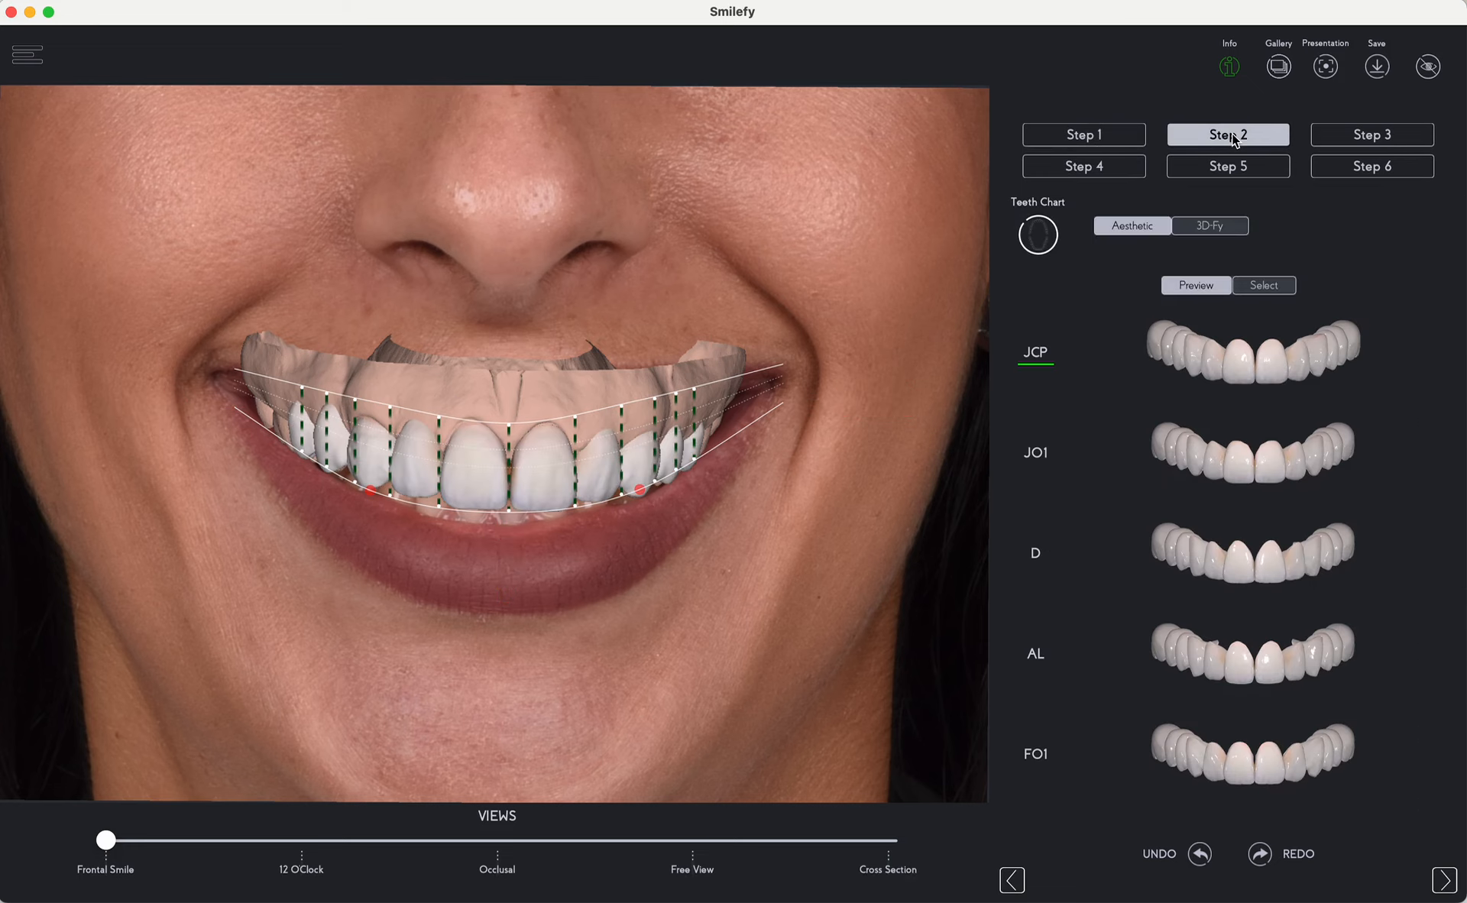
pyautogui.click(1036, 236)
pyautogui.click(1036, 236)
pyautogui.click(1038, 236)
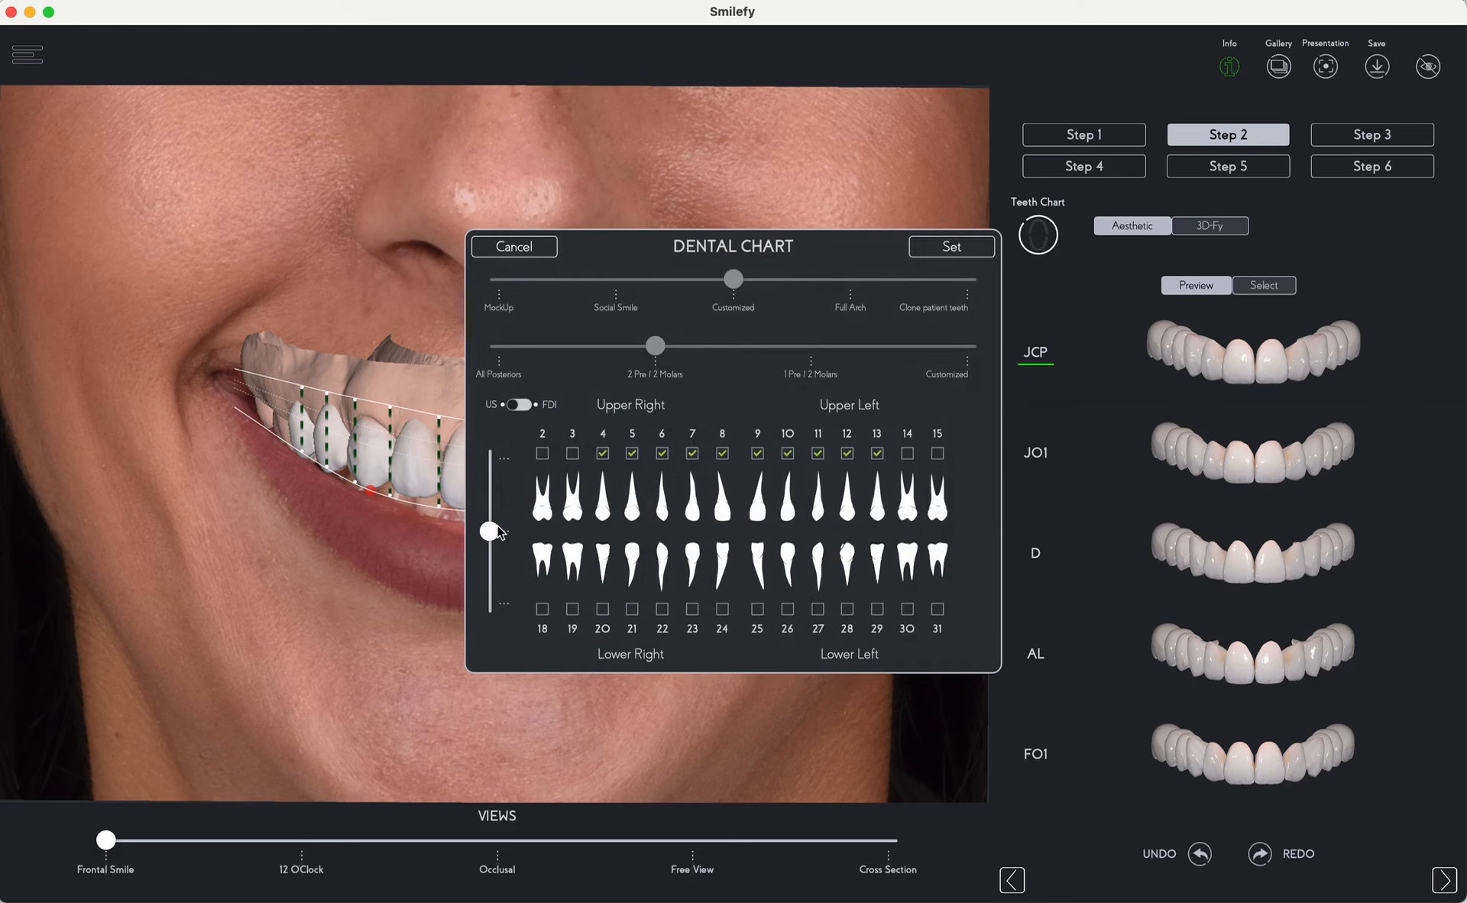
pyautogui.click(508, 251)
pyautogui.scroll(-5, 1193, 642)
pyautogui.scroll(5, 1188, 673)
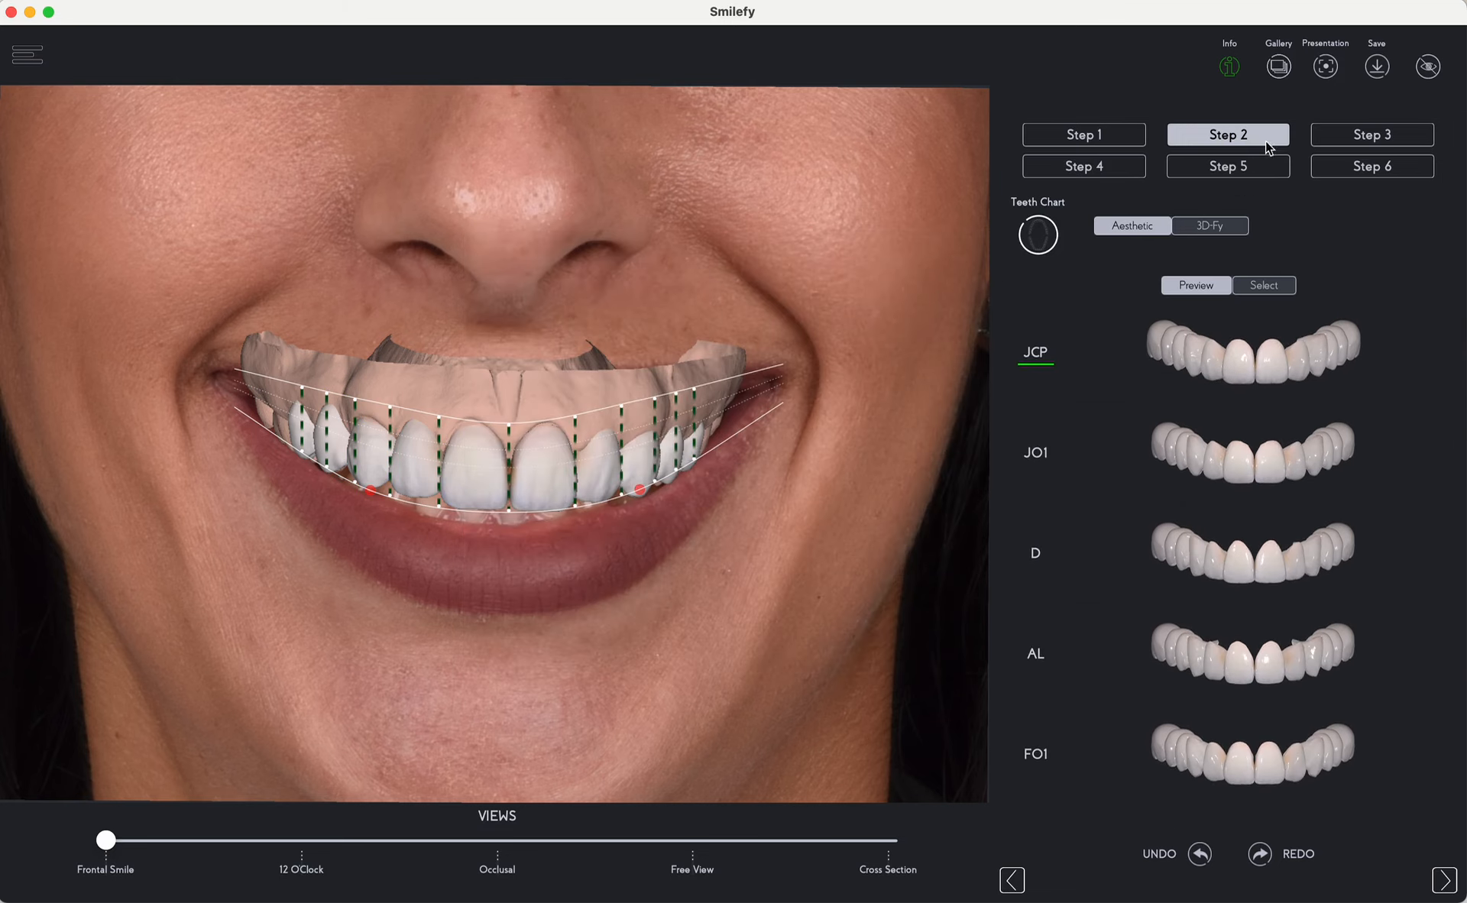
# Go to Step 3, turn off Smile Frame 2D, and switch the workspace to the Cross Section view.
pyautogui.click(1384, 144)
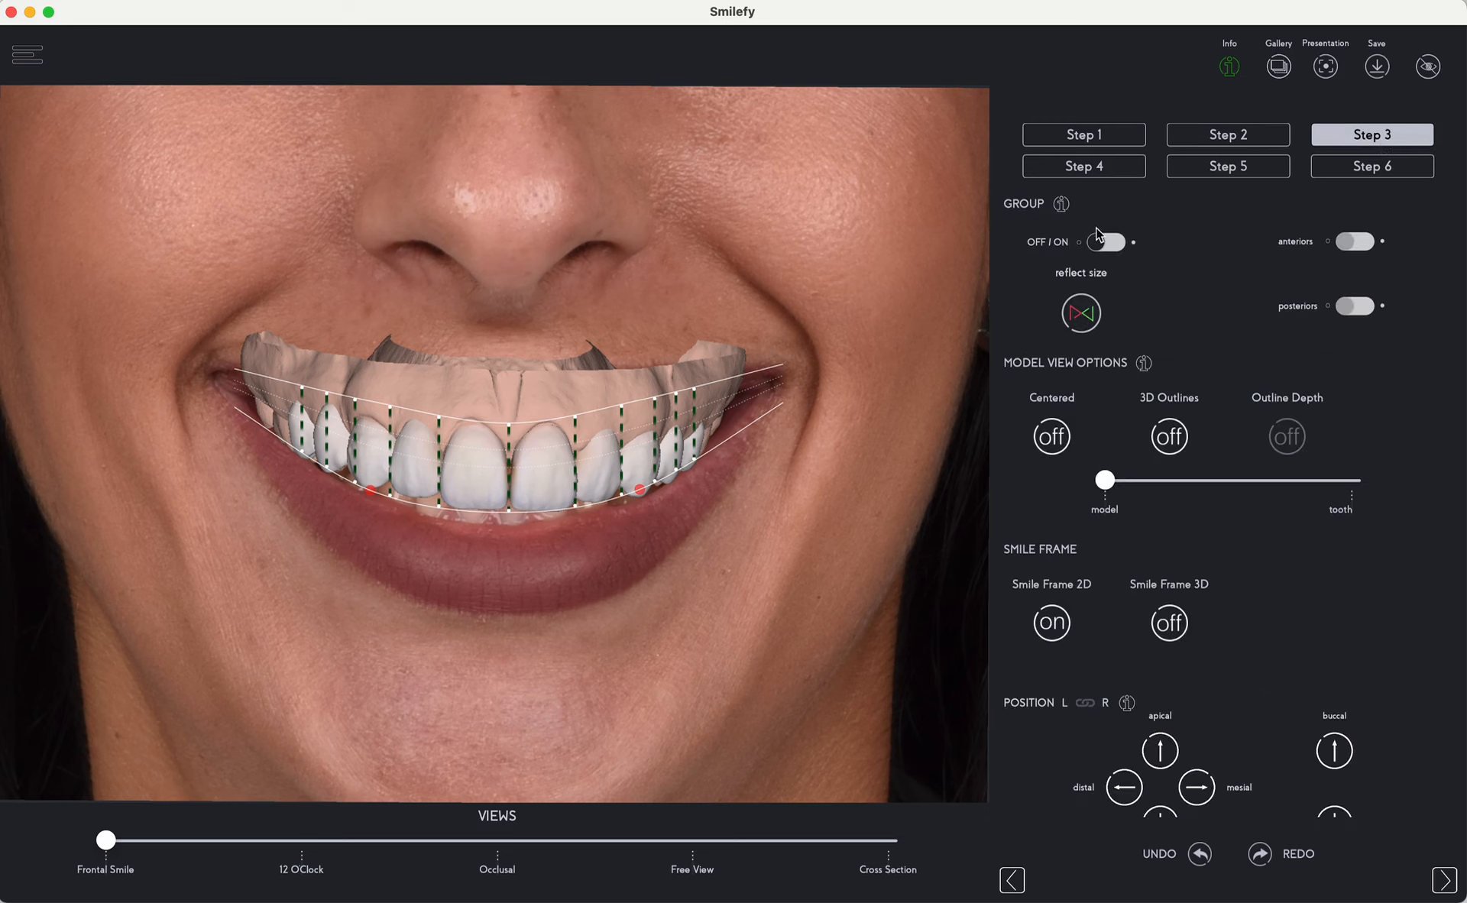
pyautogui.click(1053, 632)
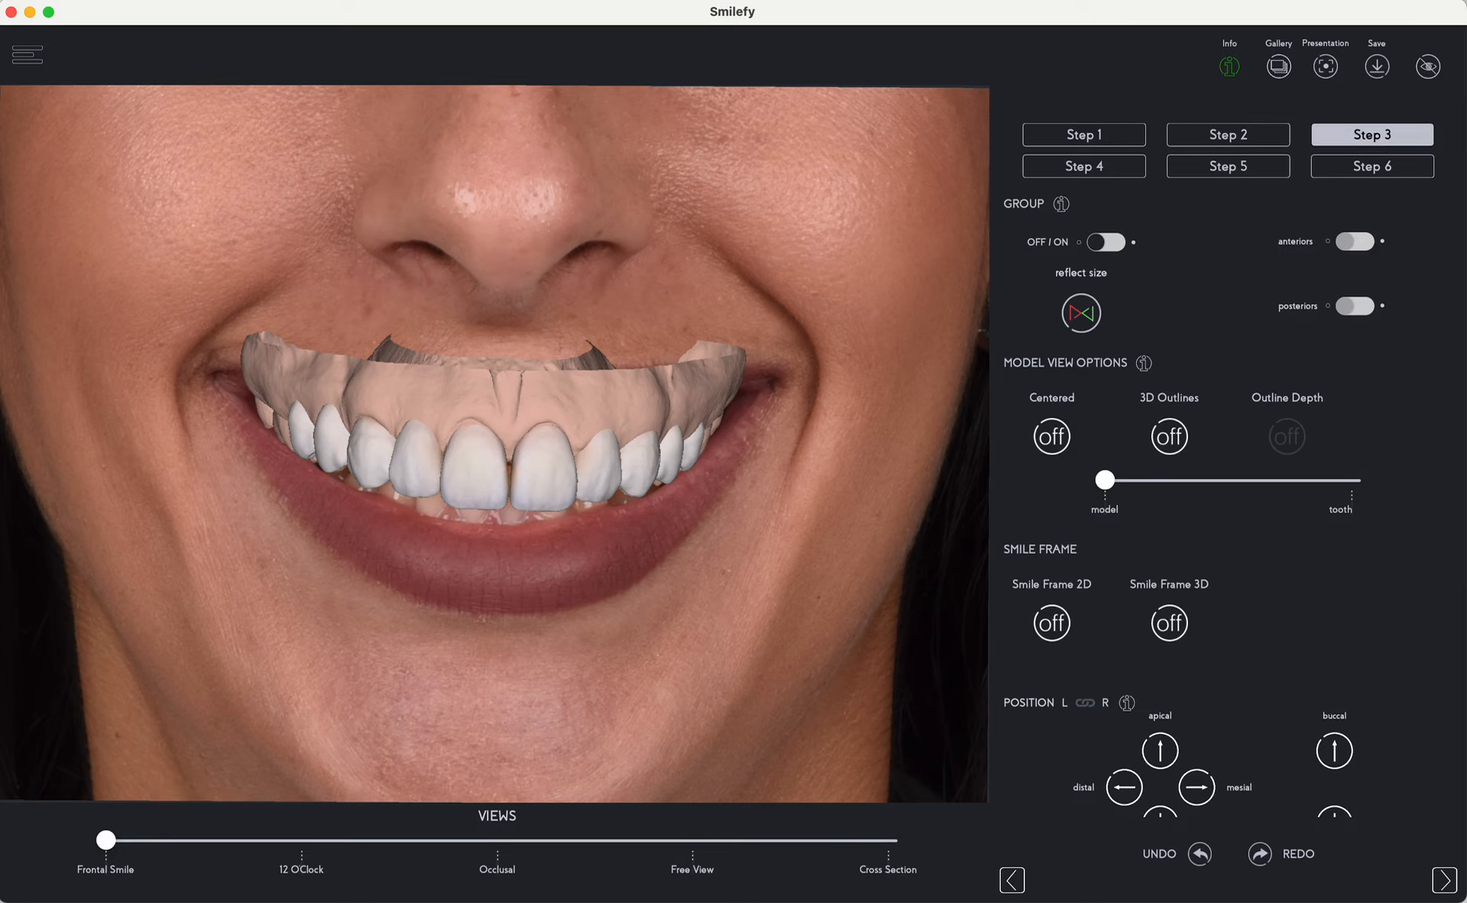
pyautogui.click(889, 842)
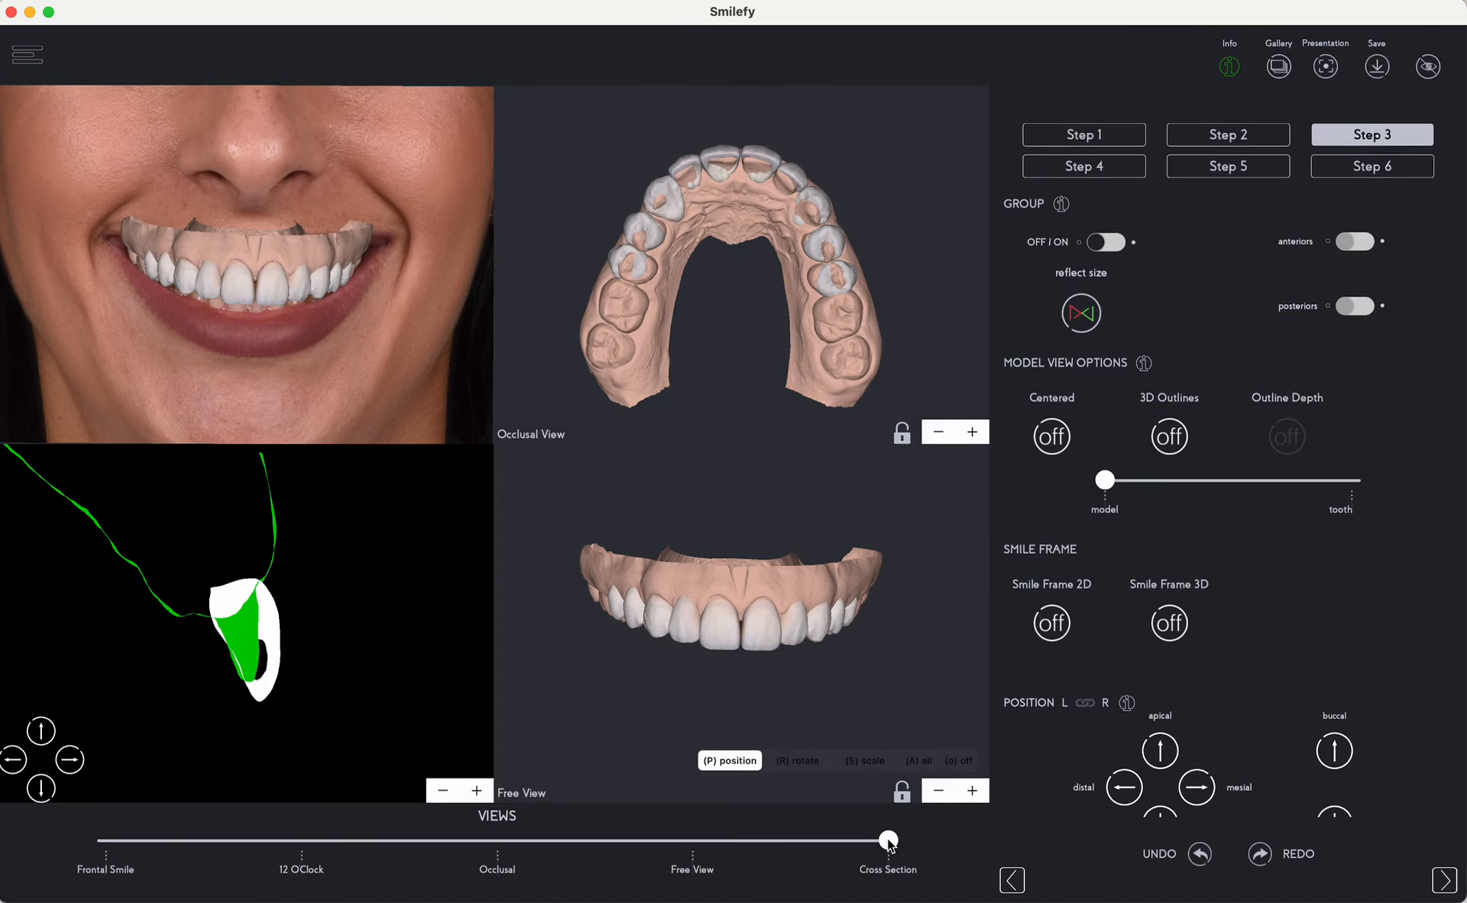
# Examine the cross sections of both central incisors and the left lateral, canine and first premolar, with Centered enabled only during the check.
pyautogui.click(724, 649)
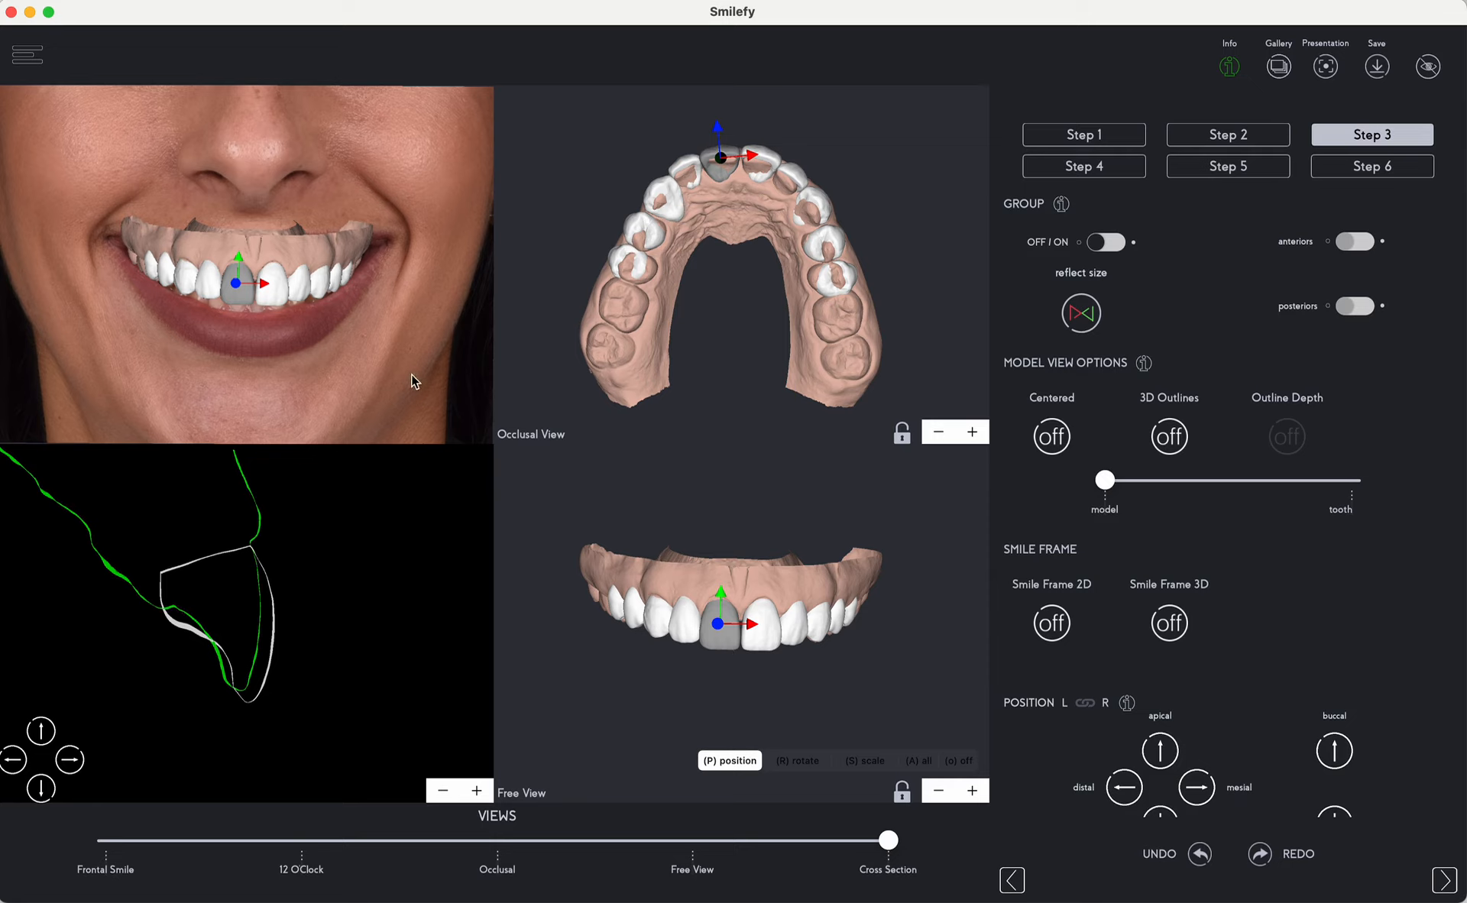
pyautogui.doubleClick(362, 326)
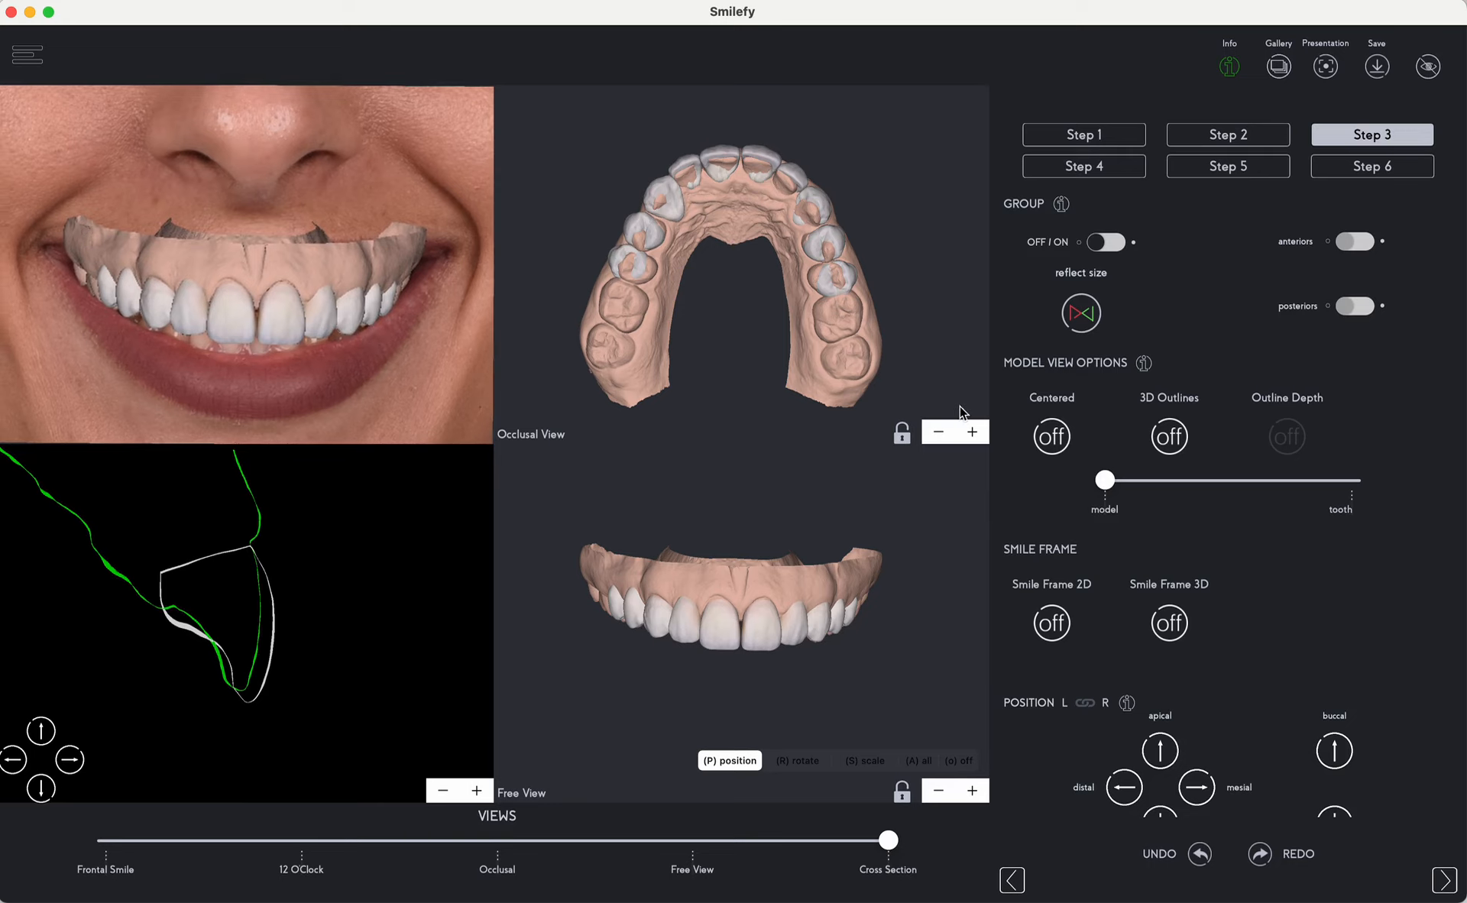
pyautogui.moveTo(900, 677); pyautogui.dragTo(891, 682)
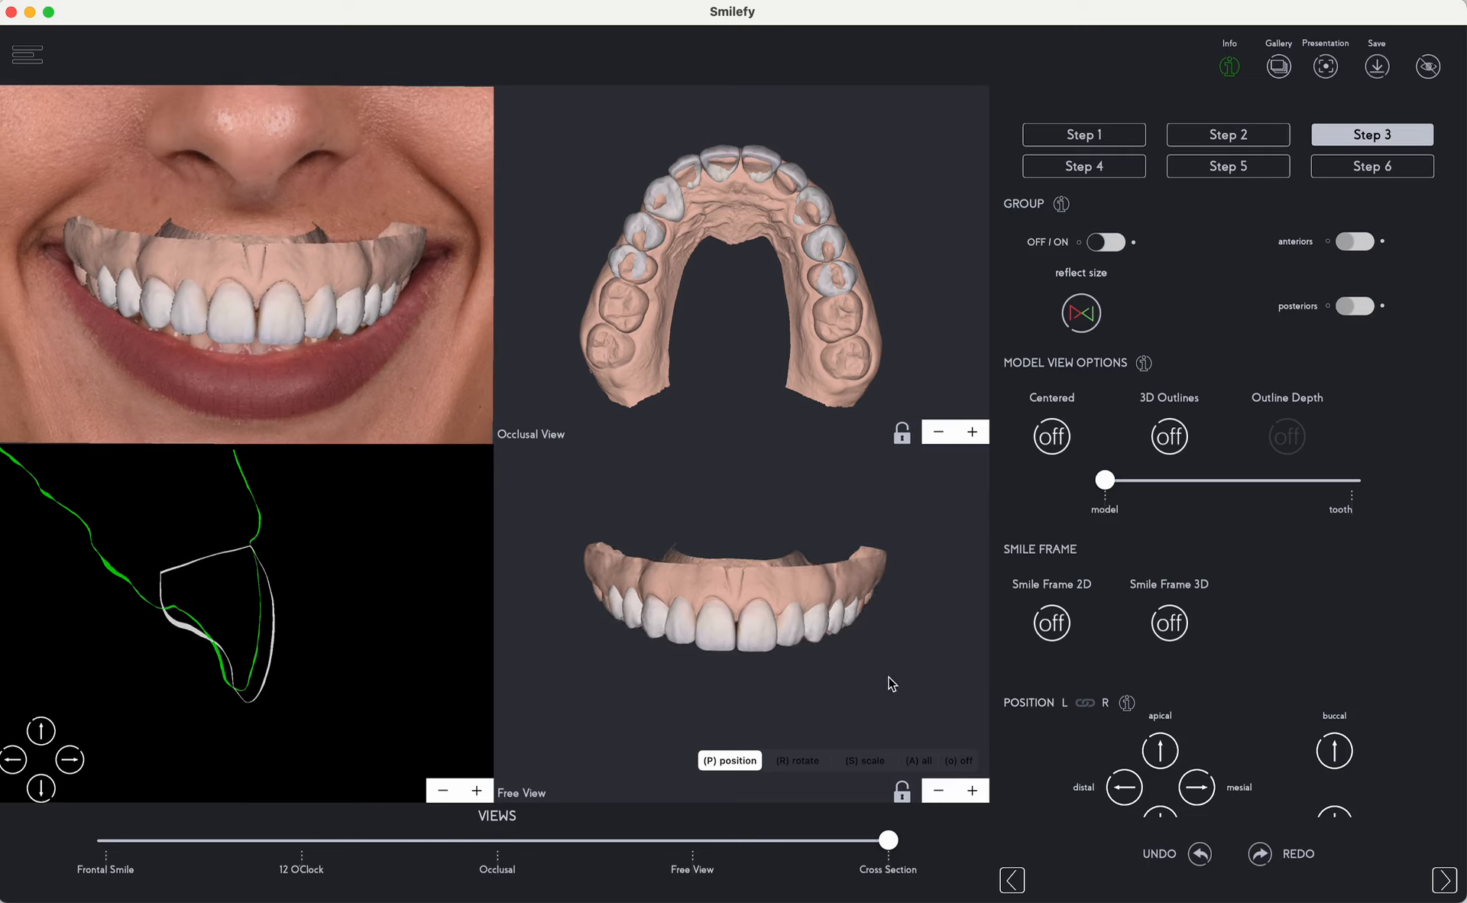
pyautogui.scroll(3, 891, 684)
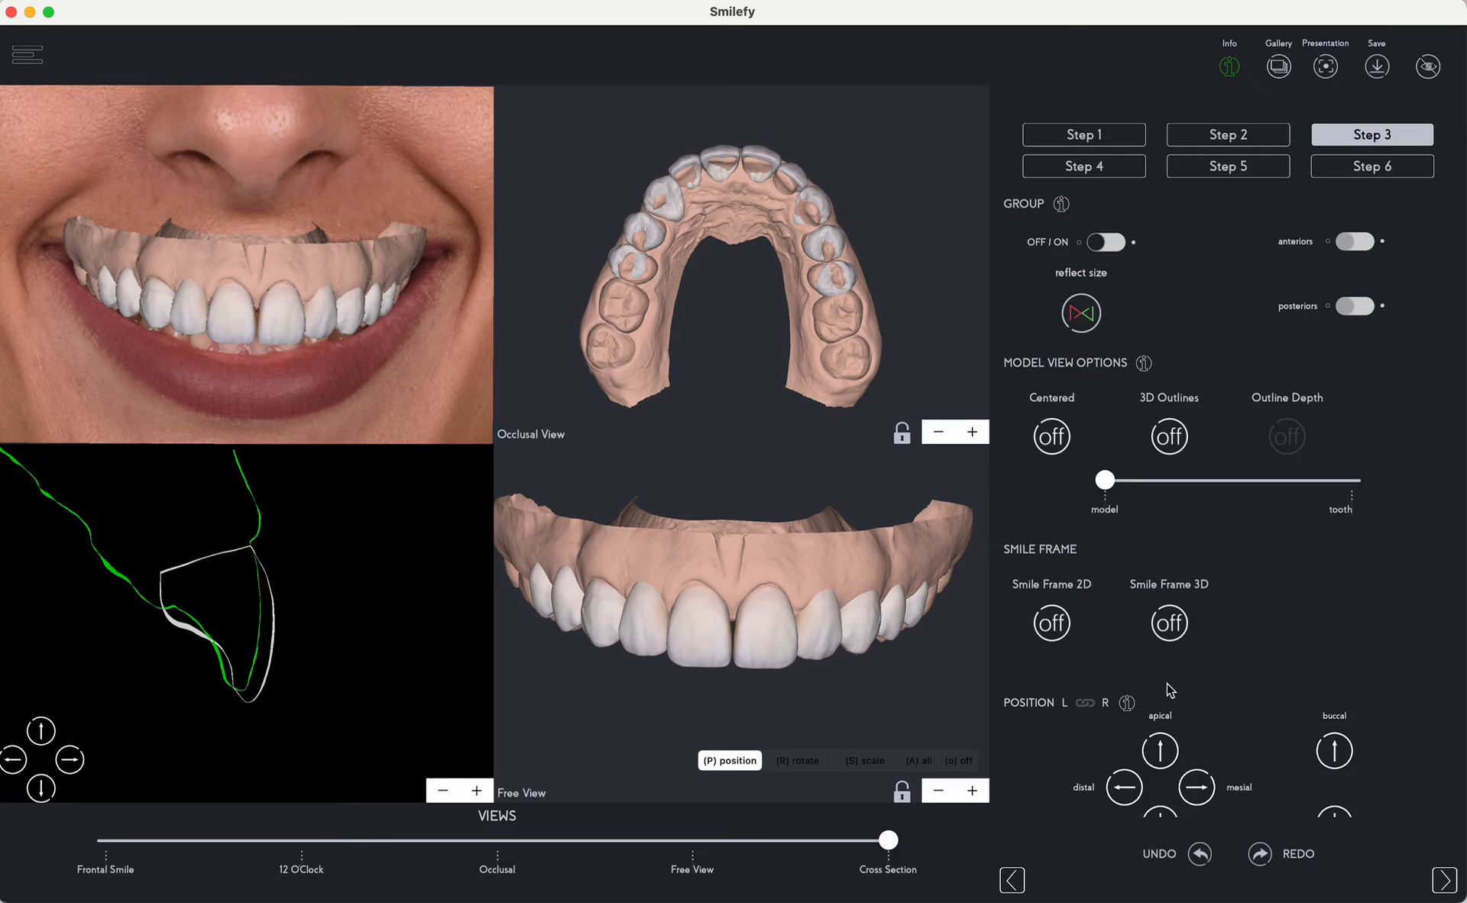
pyautogui.click(1052, 439)
pyautogui.click(717, 637)
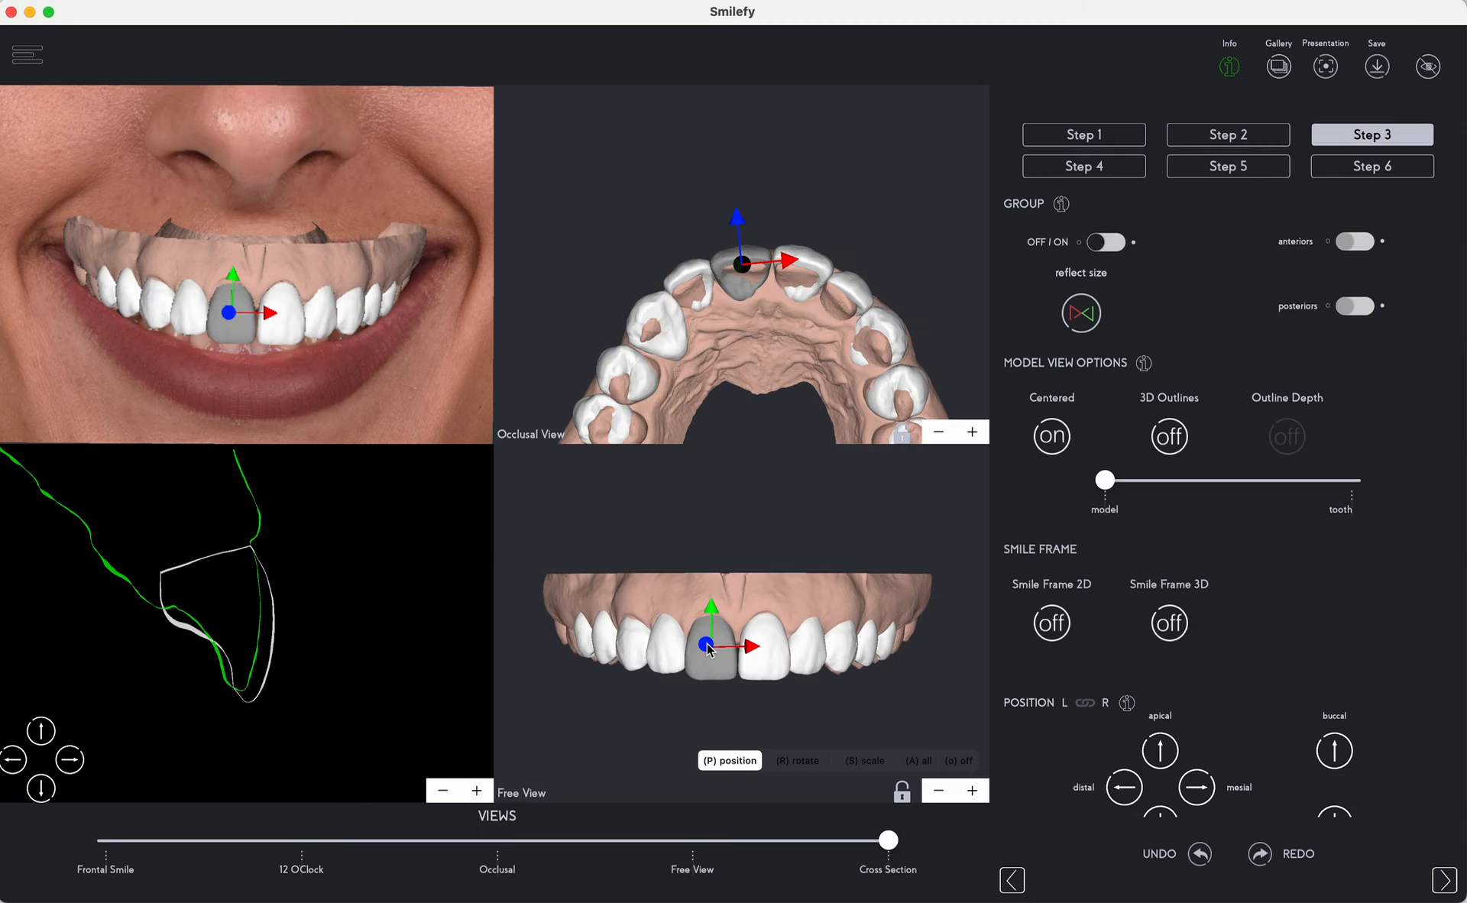
pyautogui.click(770, 656)
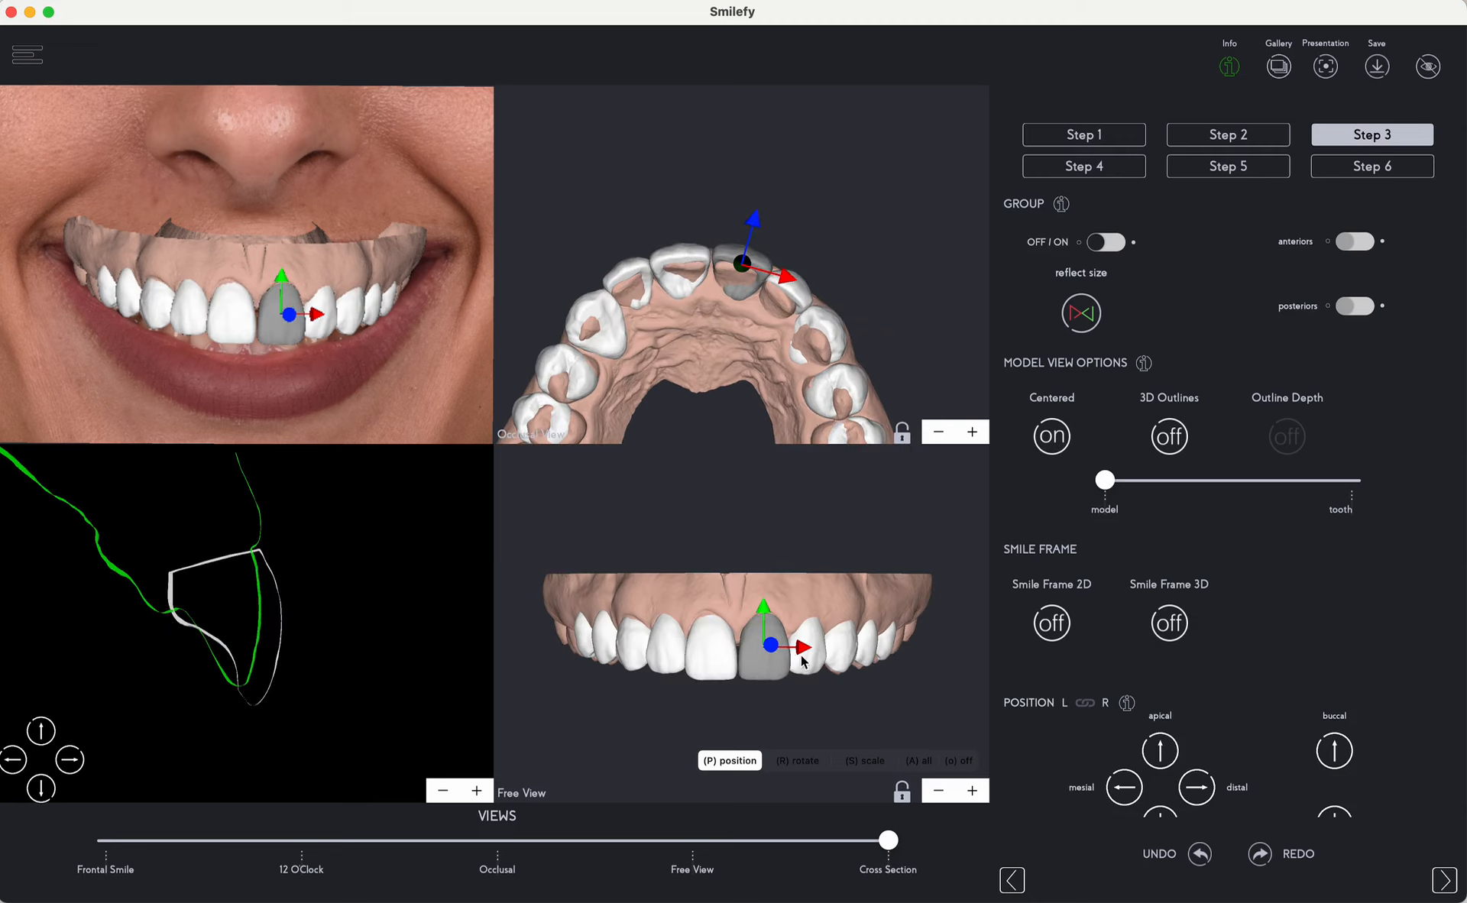
pyautogui.click(802, 662)
pyautogui.click(839, 664)
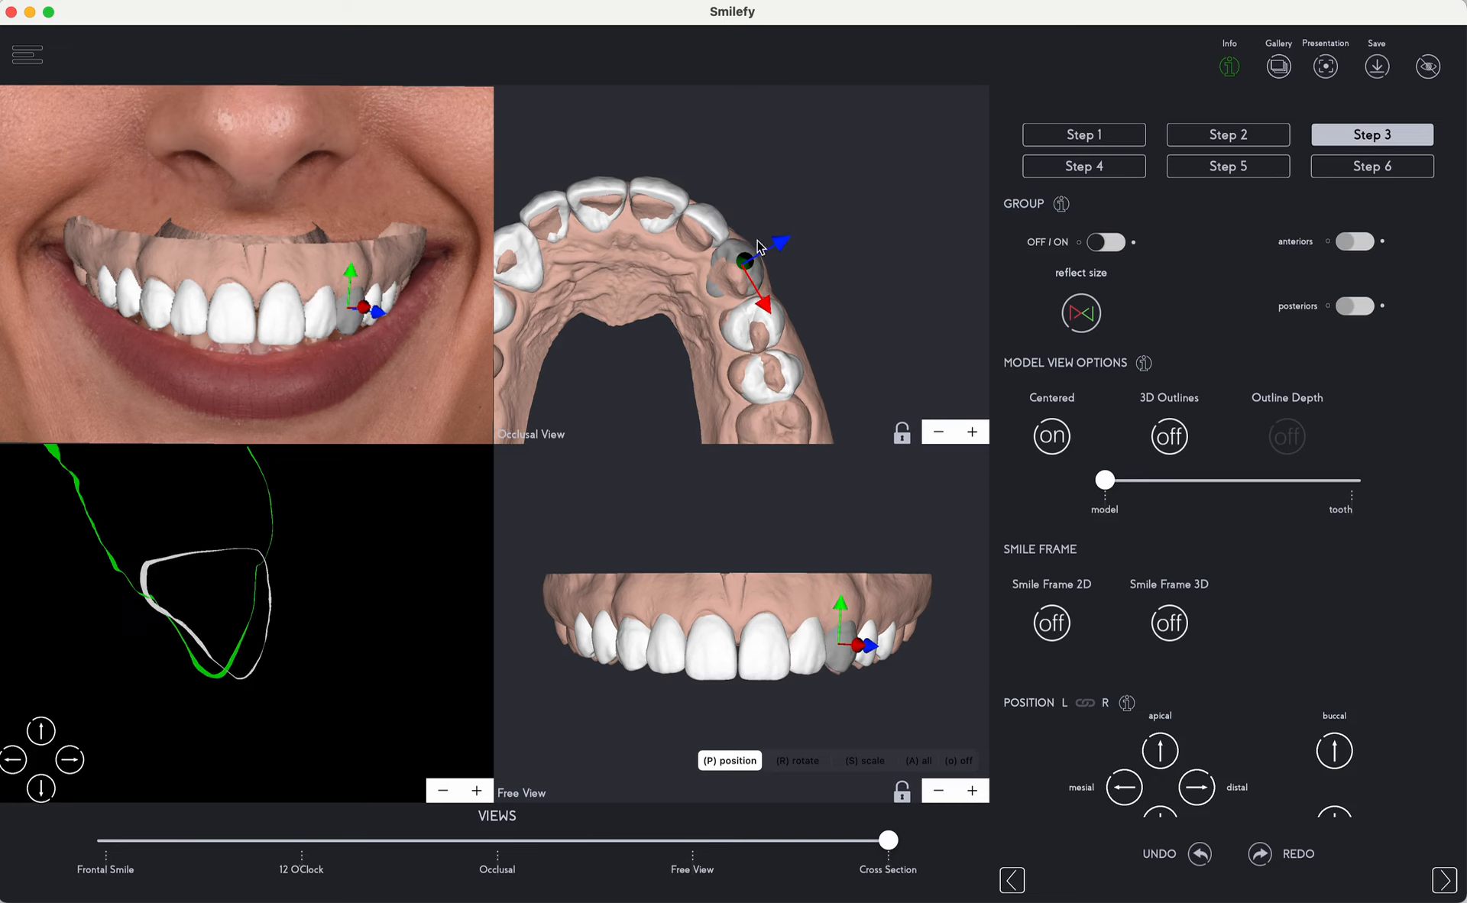
pyautogui.click(875, 638)
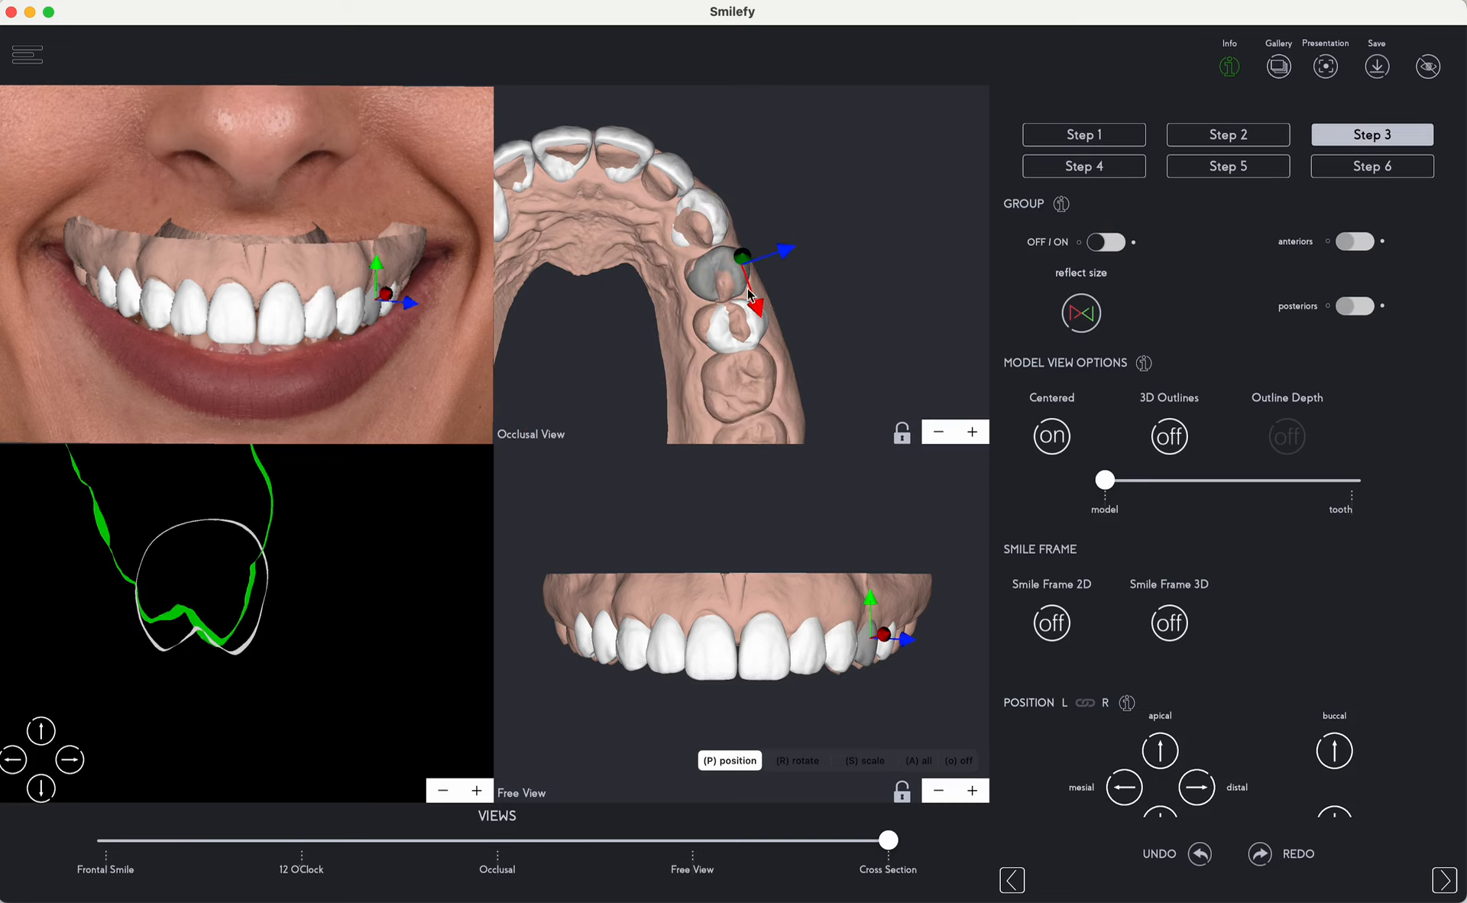
pyautogui.click(755, 666)
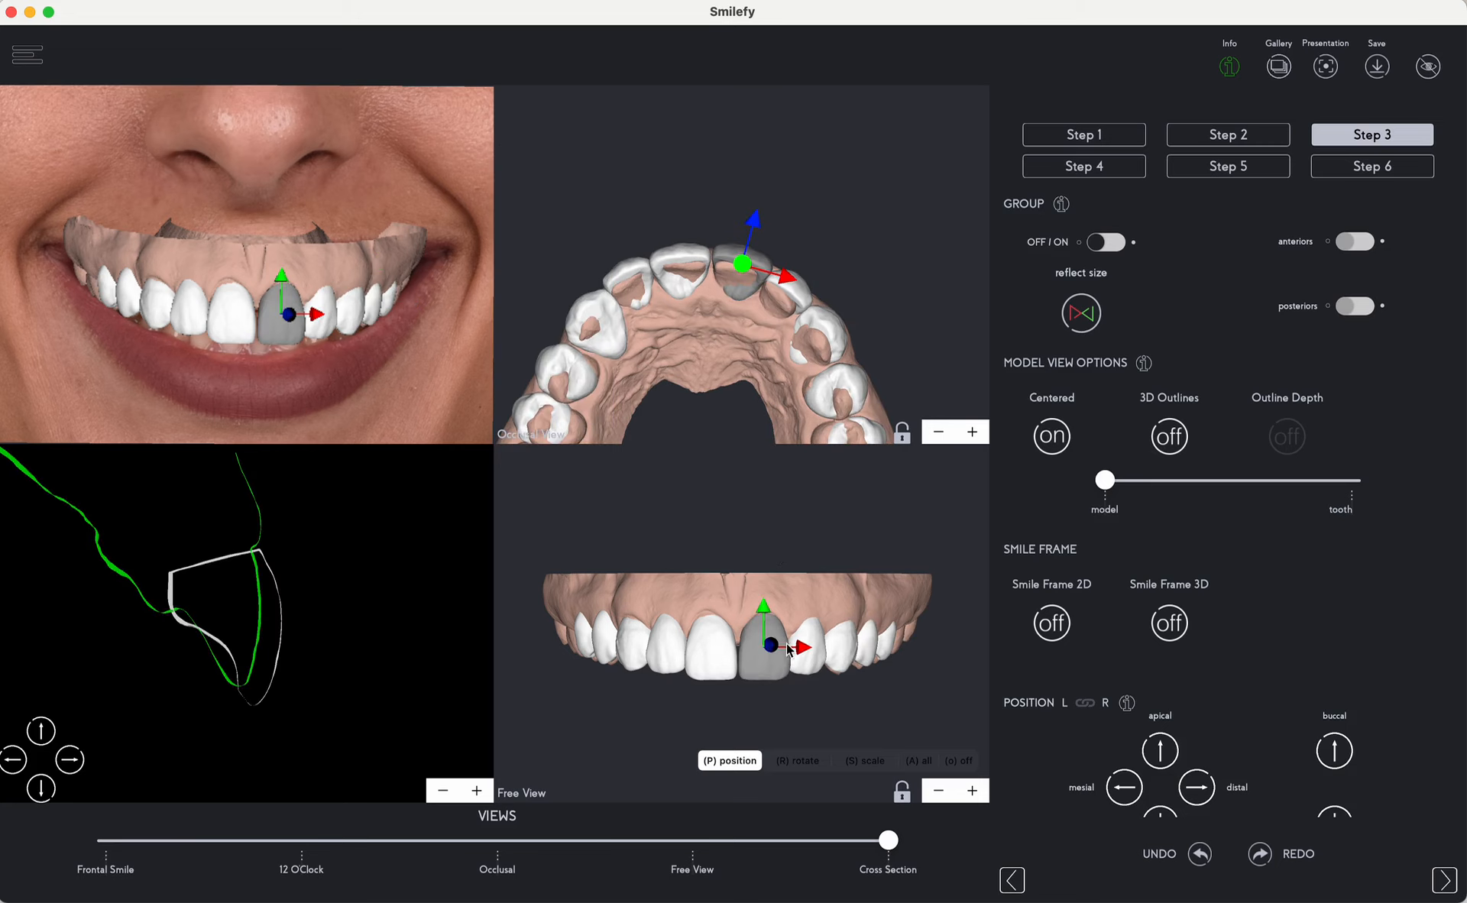
pyautogui.click(1053, 440)
# Turn on 3D Outlines and Outline Depth to show the designed teeth as contours over the patient's model.
pyautogui.click(1170, 439)
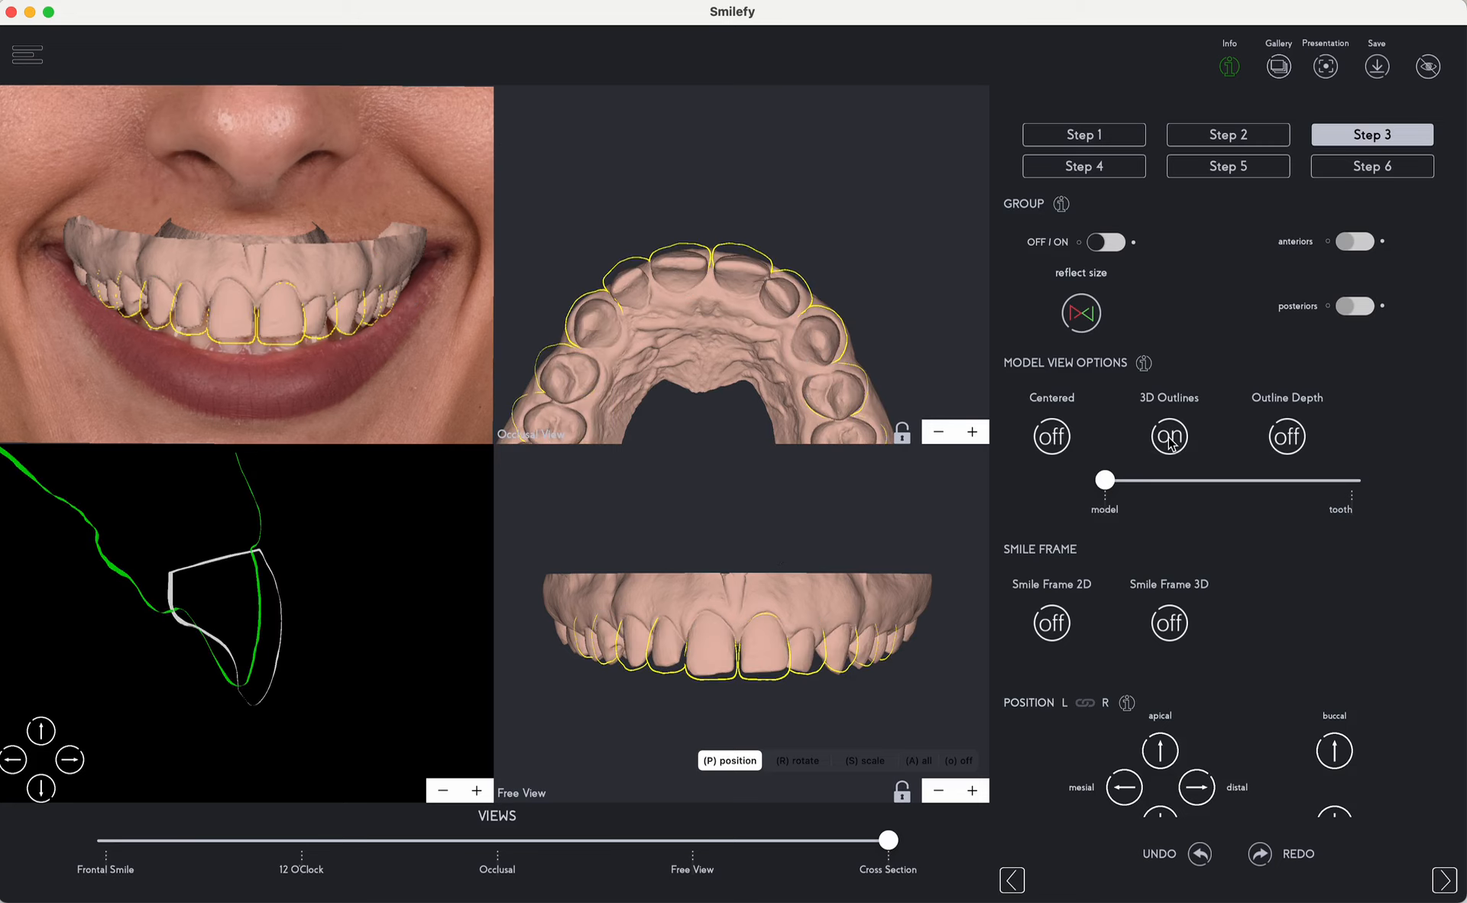
pyautogui.click(1280, 441)
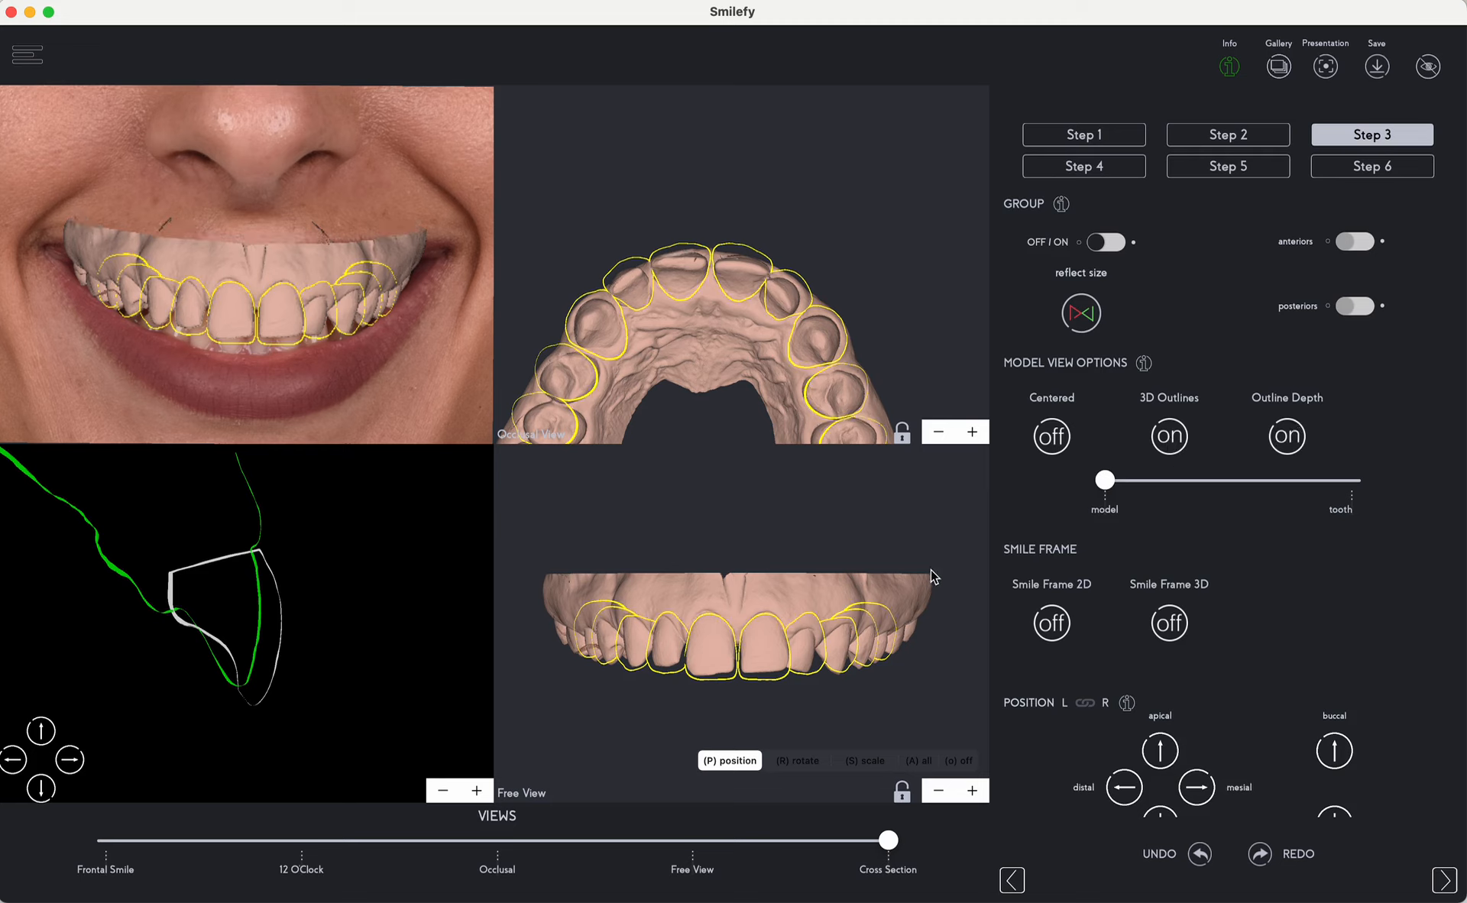
pyautogui.moveTo(905, 328); pyautogui.dragTo(917, 212)
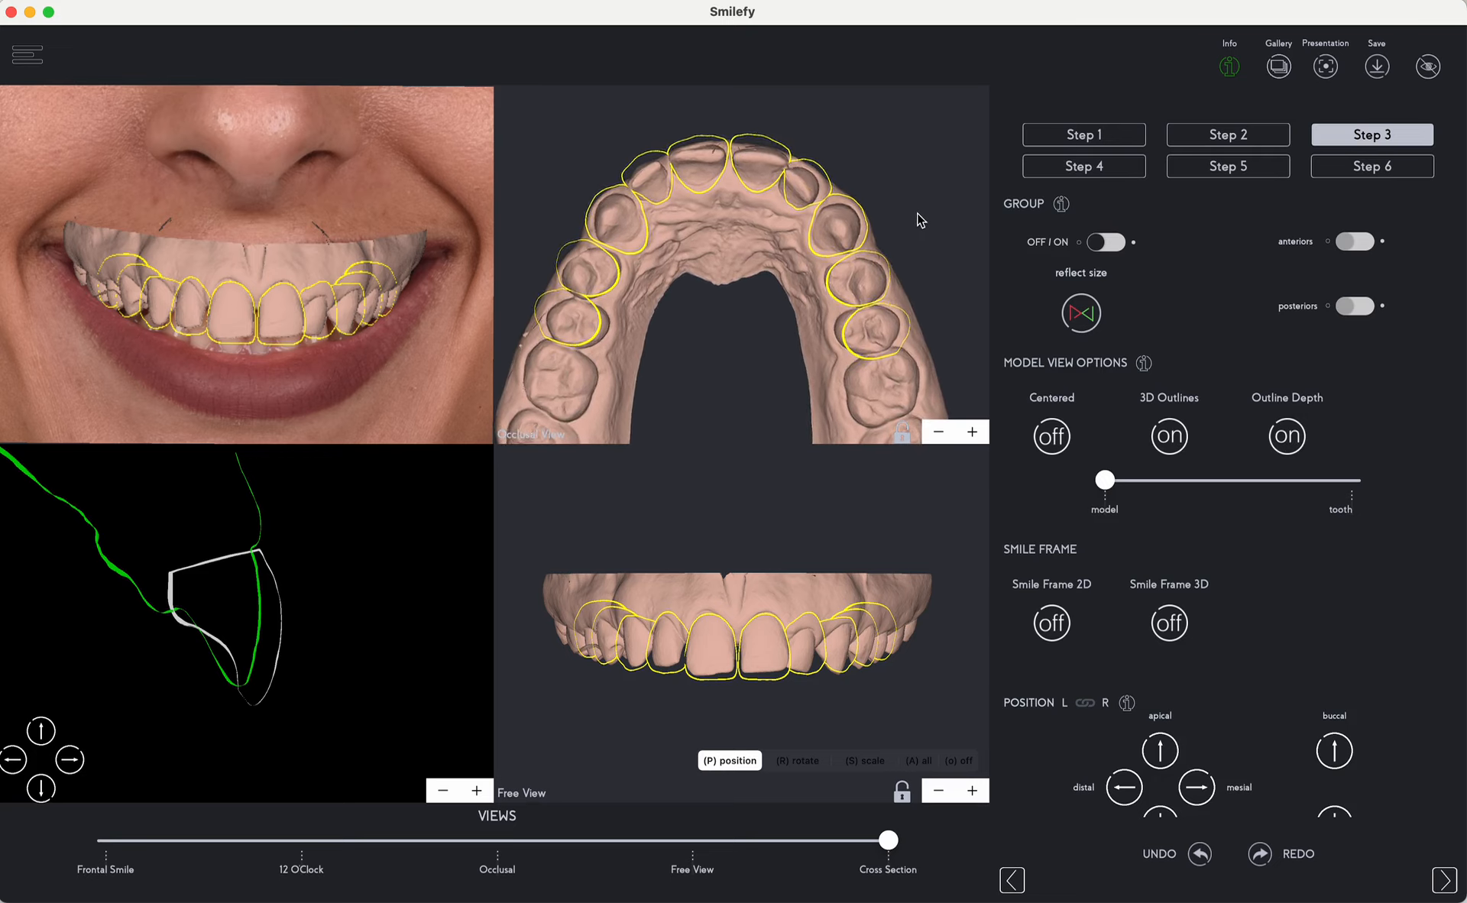
# Move the patient's right central incisor lingually toward the scan in the occlusal view and adjust its rotation slightly.
pyautogui.click(710, 166)
pyautogui.moveTo(748, 146); pyautogui.dragTo(691, 119)
pyautogui.scroll(-1, 1152, 615)
pyautogui.scroll(-5, 1153, 615)
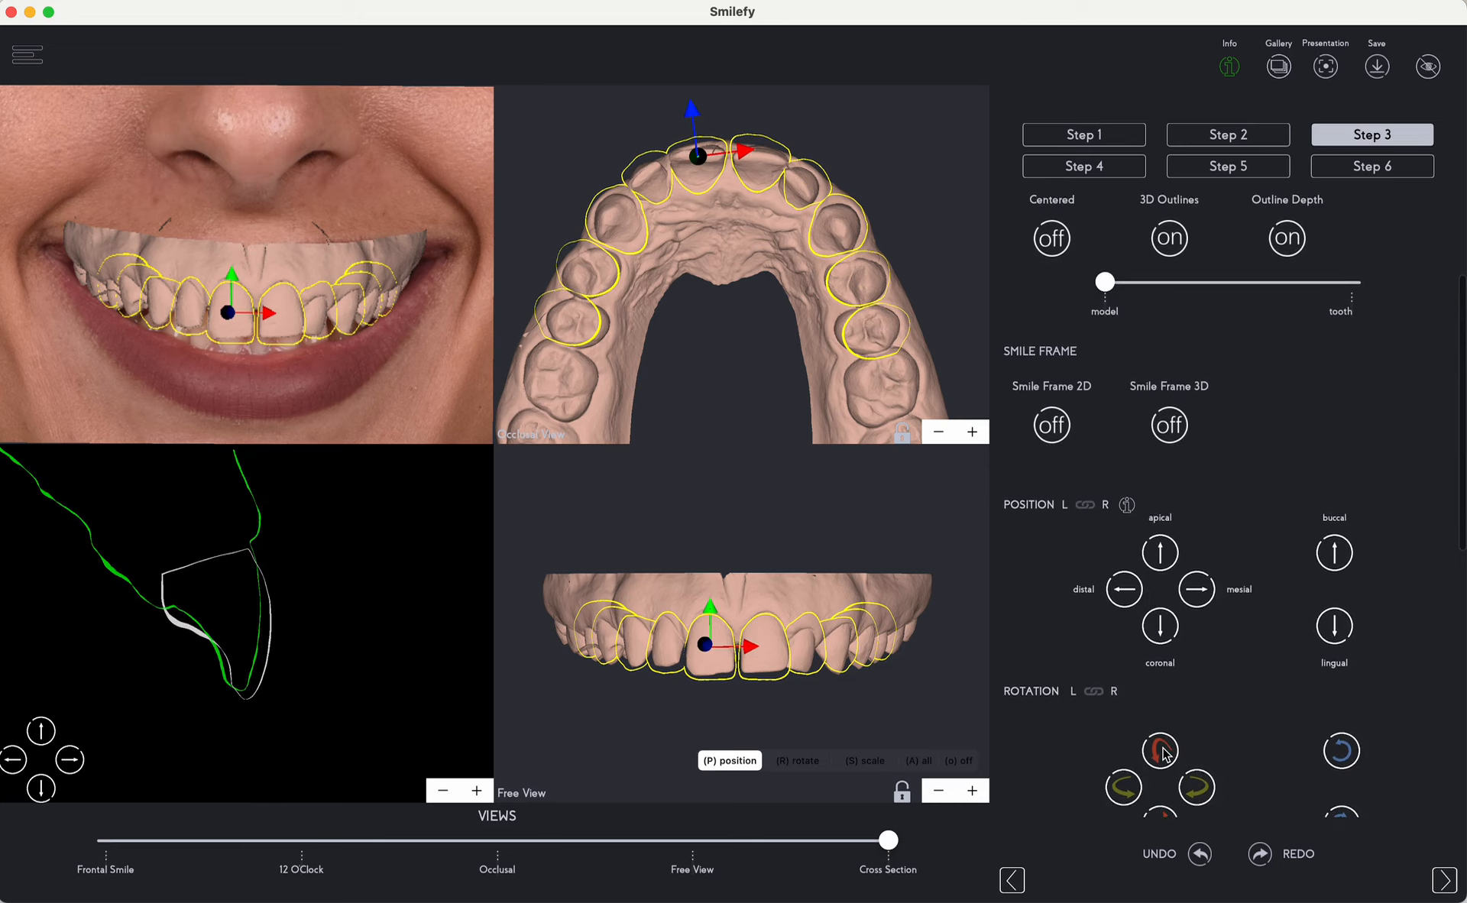
pyautogui.click(1162, 751)
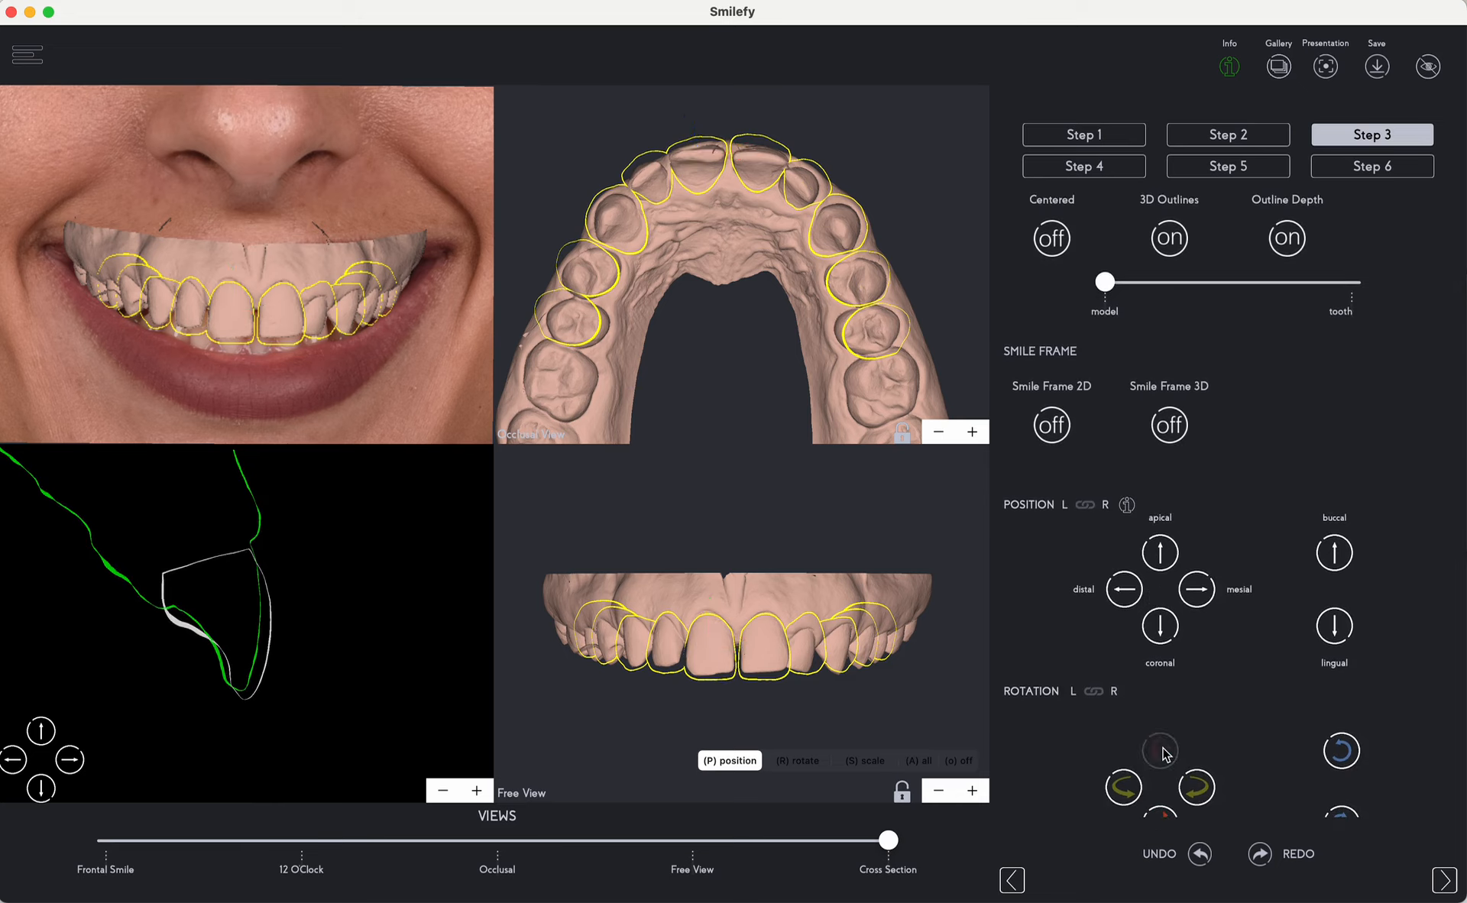
pyautogui.scroll(-6, 1147, 734)
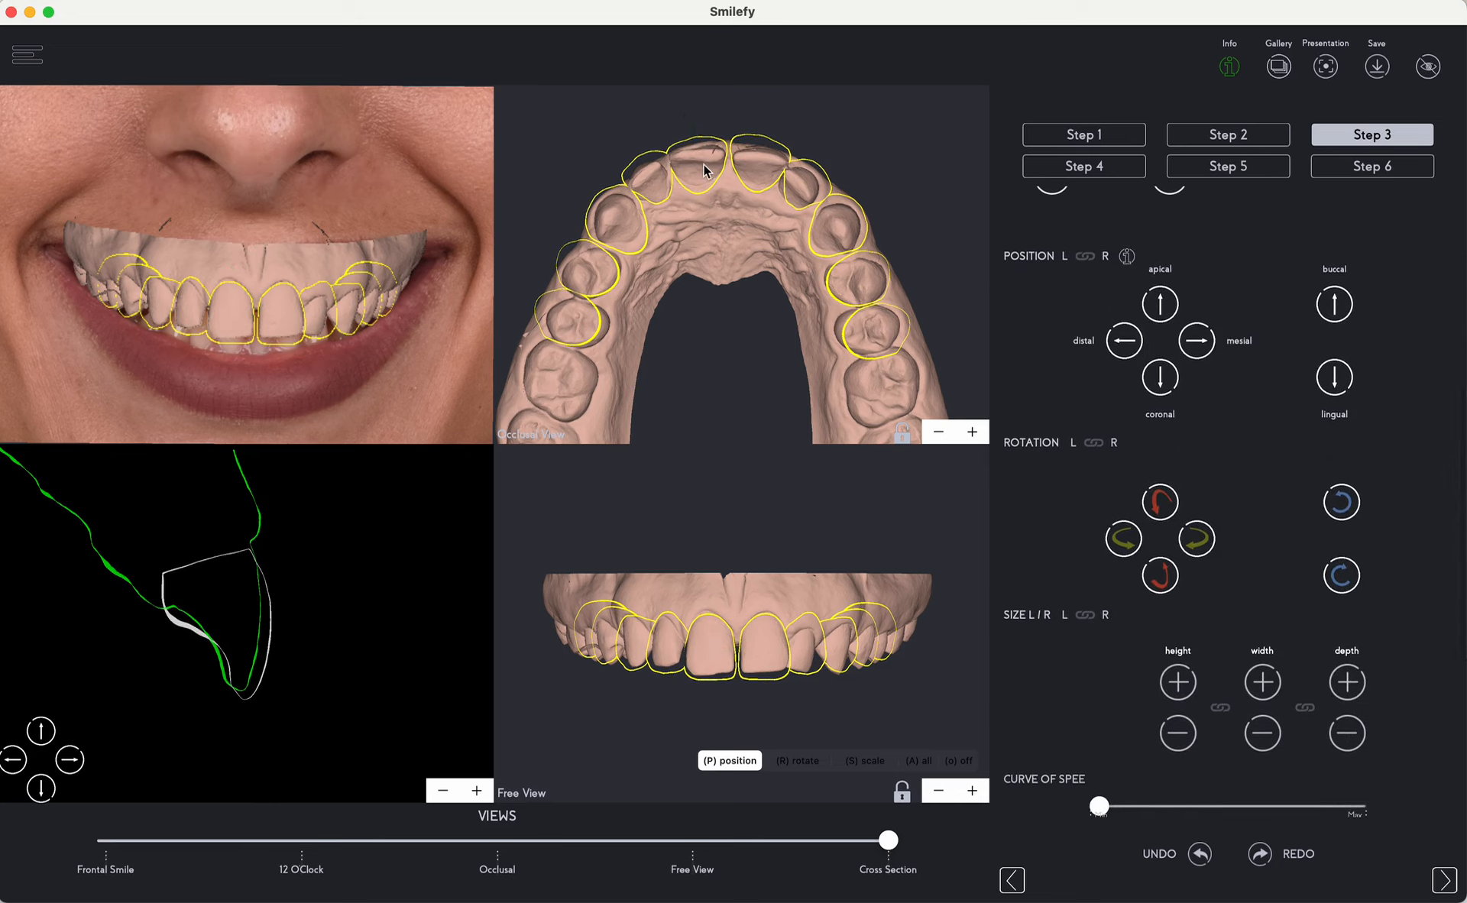
# Move the patient's left central incisor lingually to match the right one, and fine-tune the vertical position of both central incisors.
pyautogui.click(757, 170)
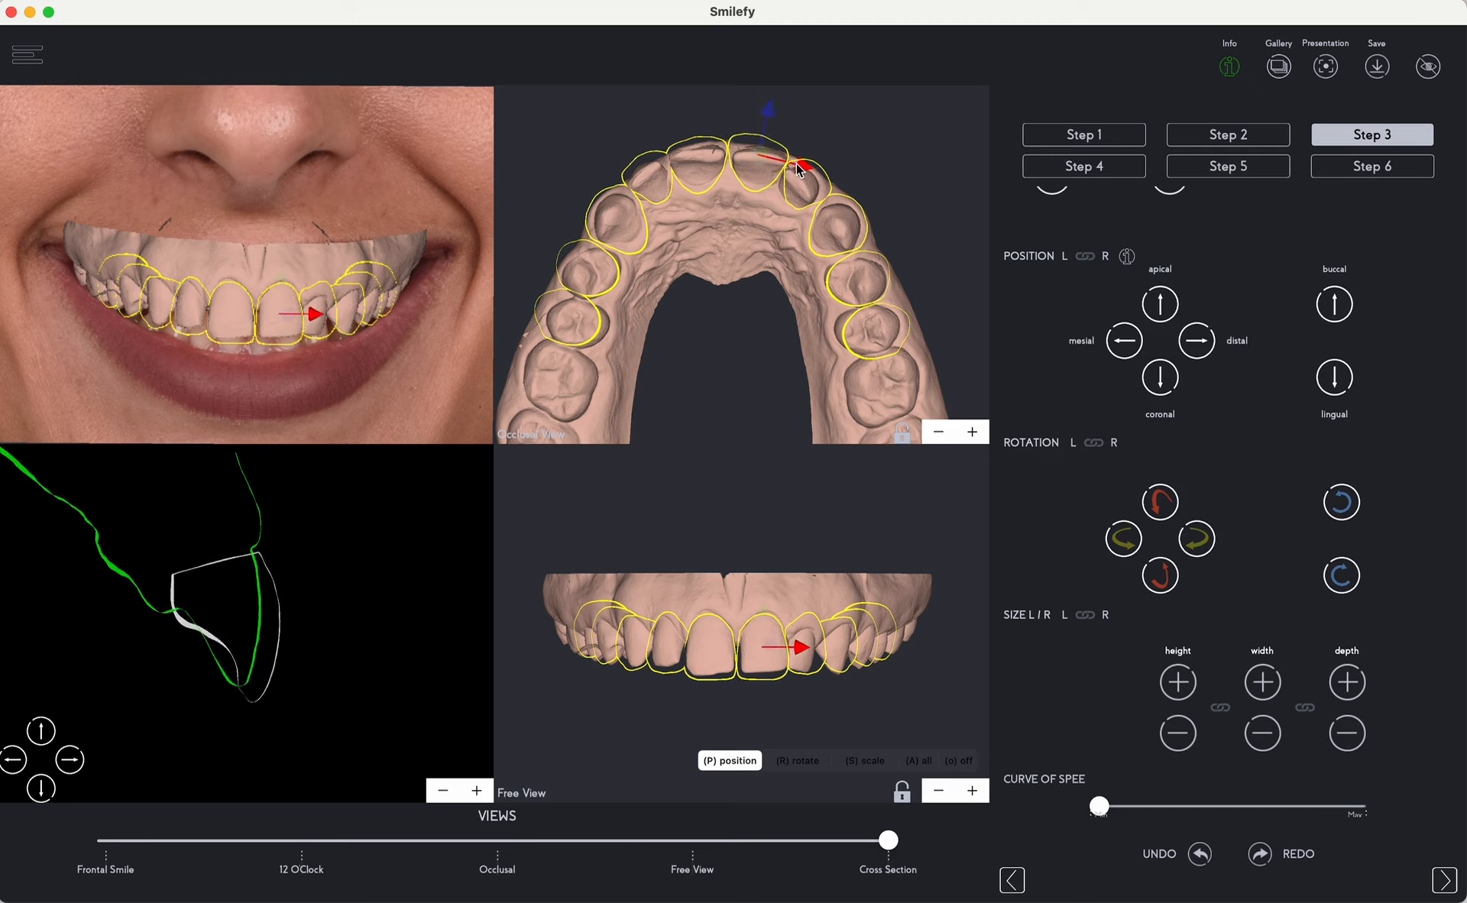
pyautogui.moveTo(775, 115)
pyautogui.mouseDown()
pyautogui.moveTo(763, 140)
pyautogui.moveTo(773, 123)
pyautogui.mouseUp()
pyautogui.moveTo(761, 604); pyautogui.dragTo(710, 604)
pyautogui.click(716, 646)
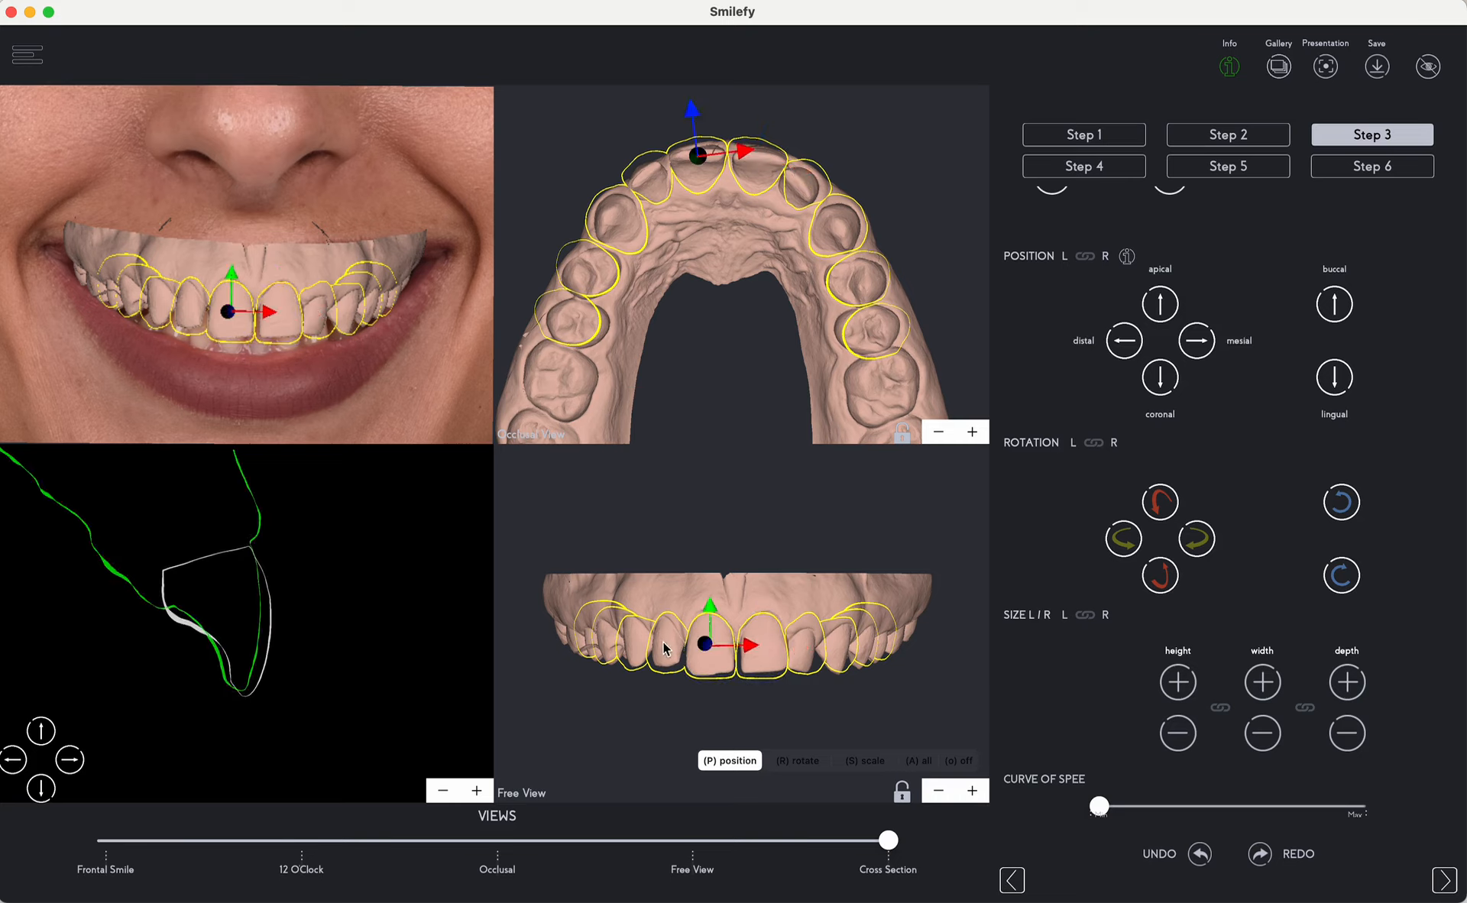
# Reposition the patient's right lateral incisor and canine over the scan, scaling the canine slightly smaller in depth.
pyautogui.click(645, 176)
pyautogui.moveTo(686, 155); pyautogui.dragTo(633, 145)
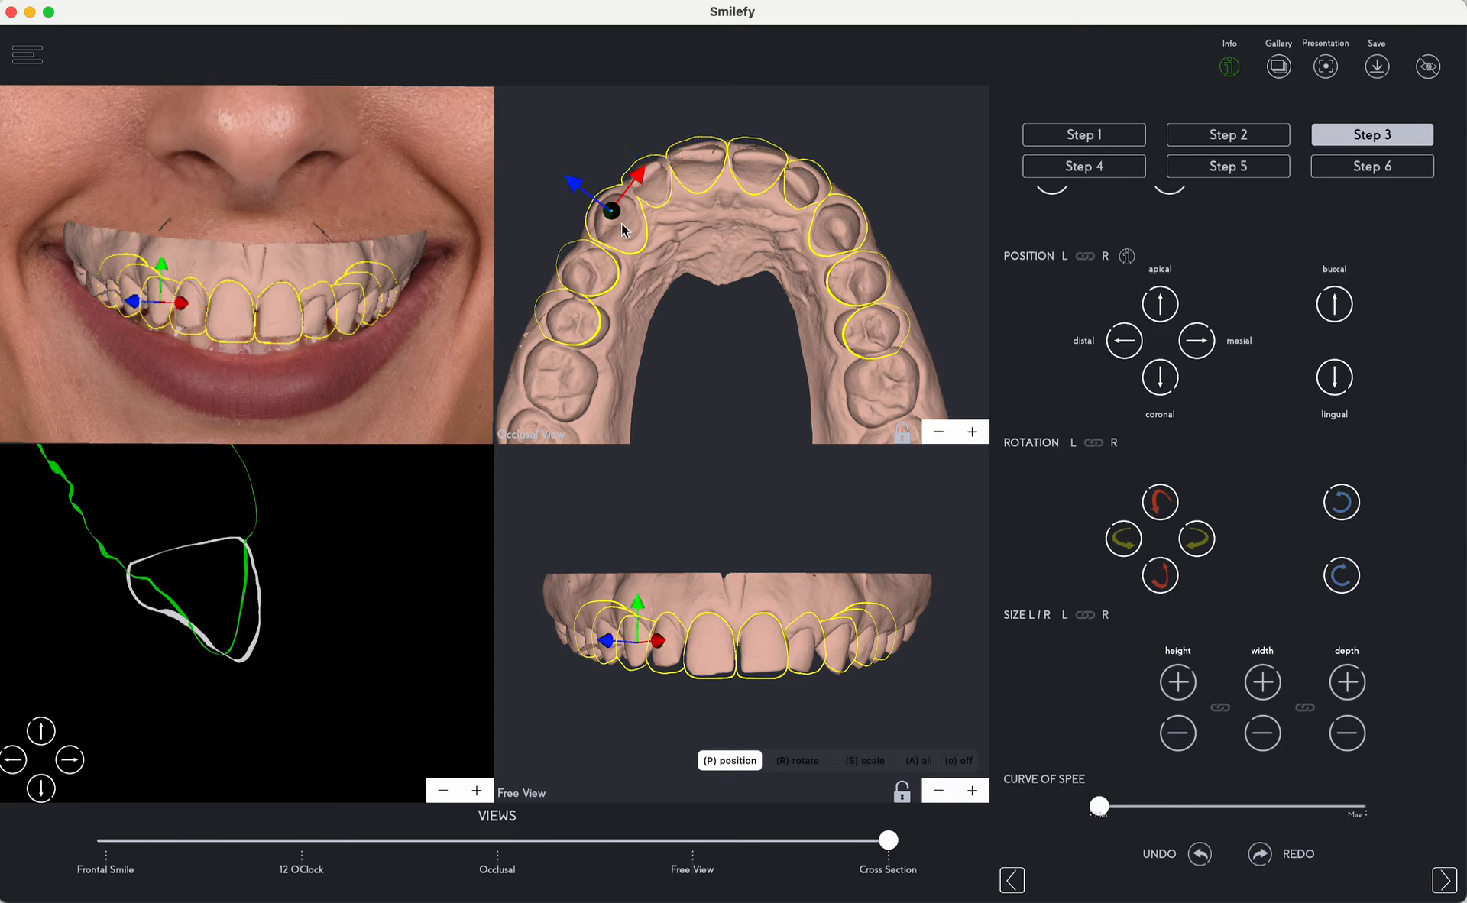
pyautogui.press('r')
pyautogui.press('s')
pyautogui.moveTo(620, 206)
pyautogui.mouseDown()
pyautogui.moveTo(597, 197)
pyautogui.moveTo(628, 227)
pyautogui.mouseUp()
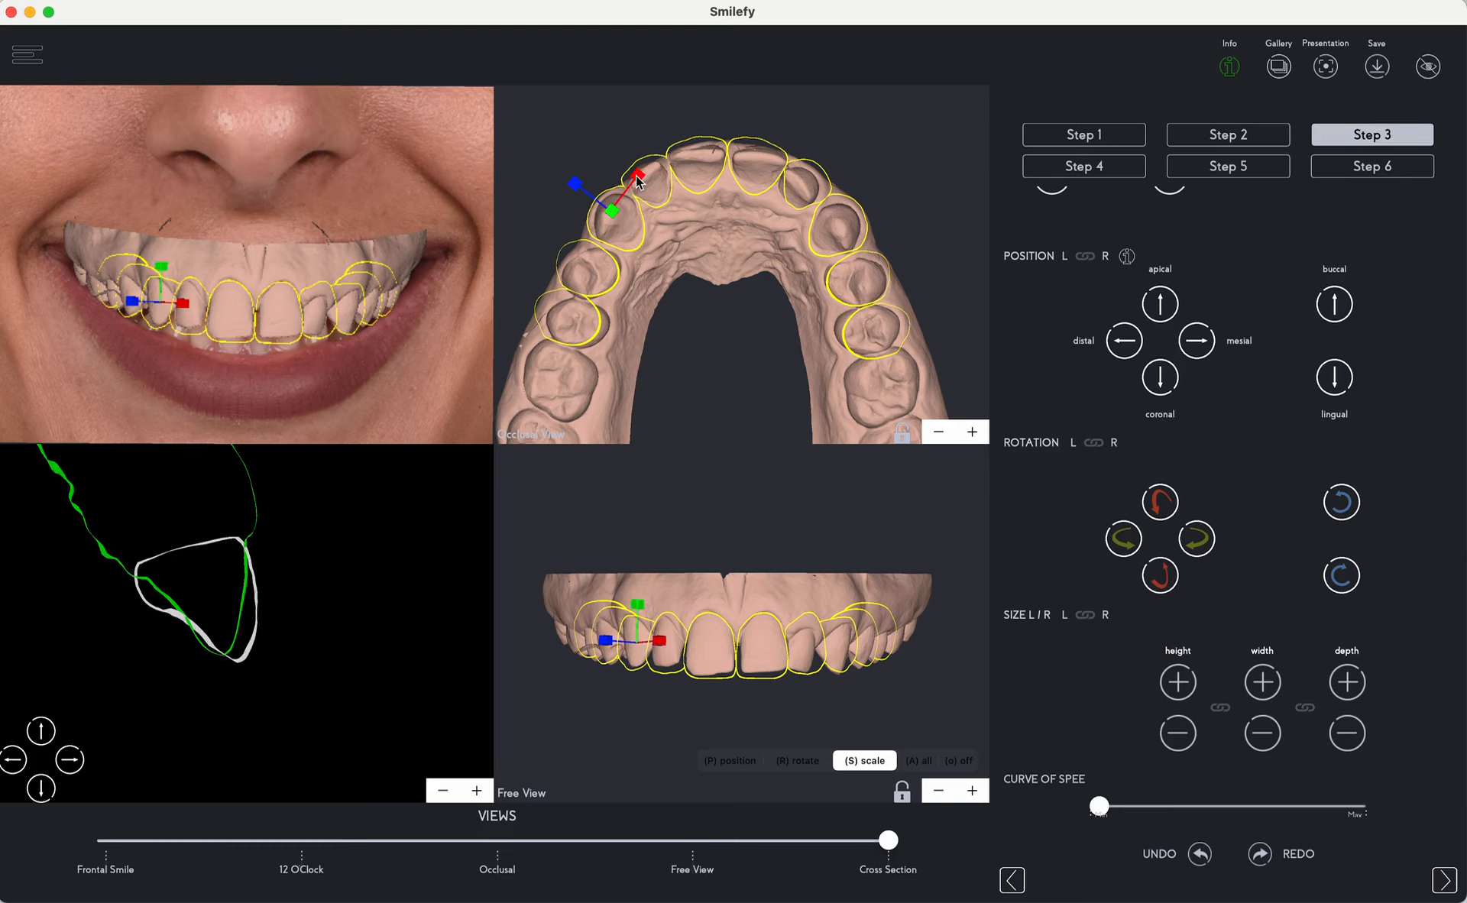
pyautogui.press('p')
pyautogui.moveTo(639, 181); pyautogui.dragTo(628, 144)
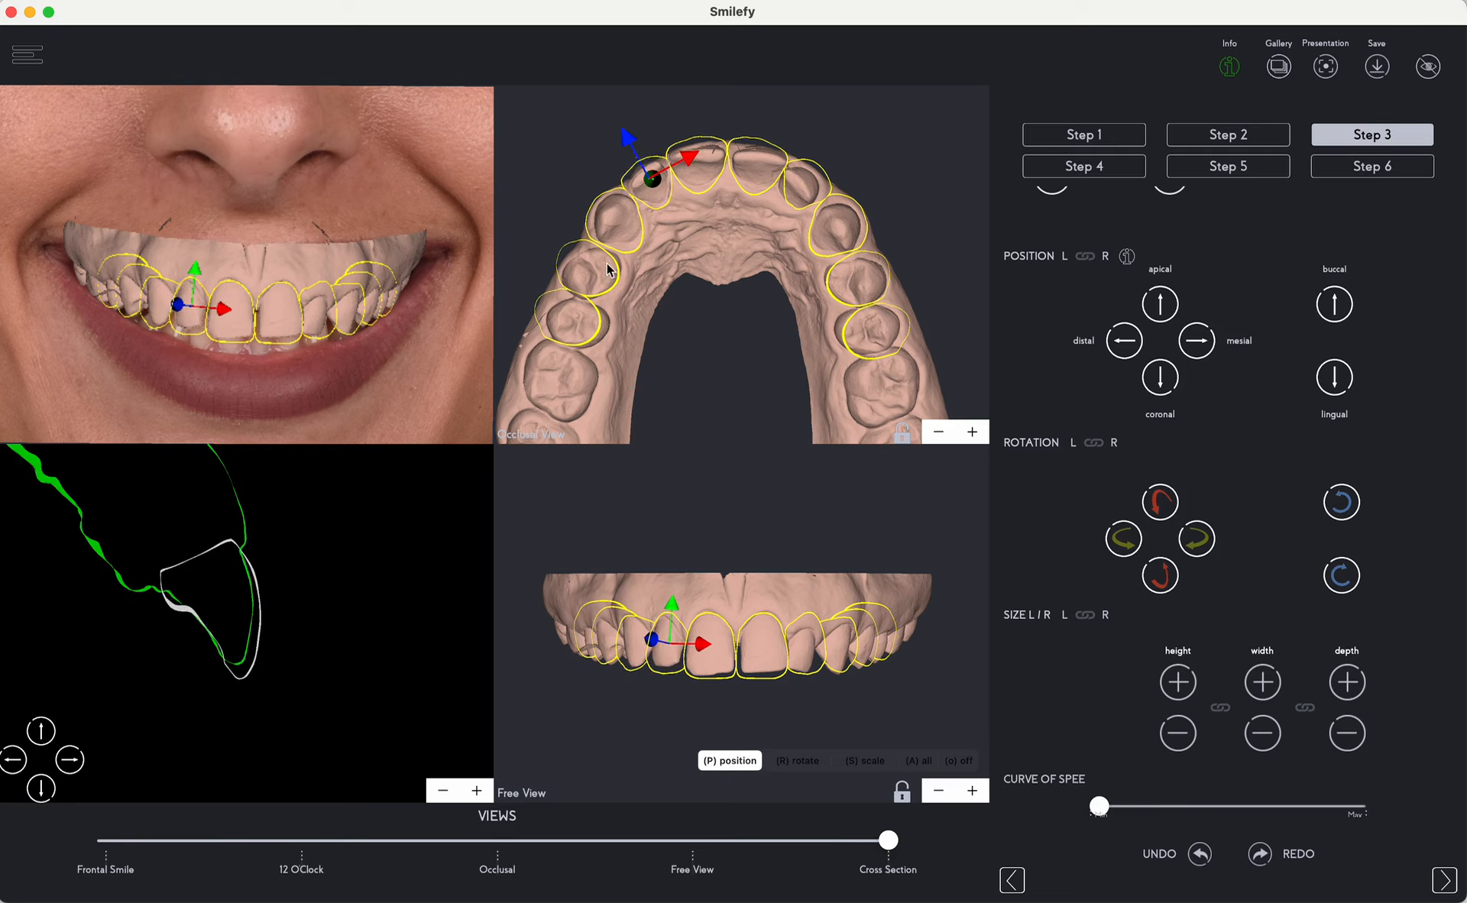
# Move the patient's right first and second premolars lingually so their contours fit the scanned teeth.
pyautogui.click(587, 284)
pyautogui.moveTo(526, 241); pyautogui.dragTo(595, 225)
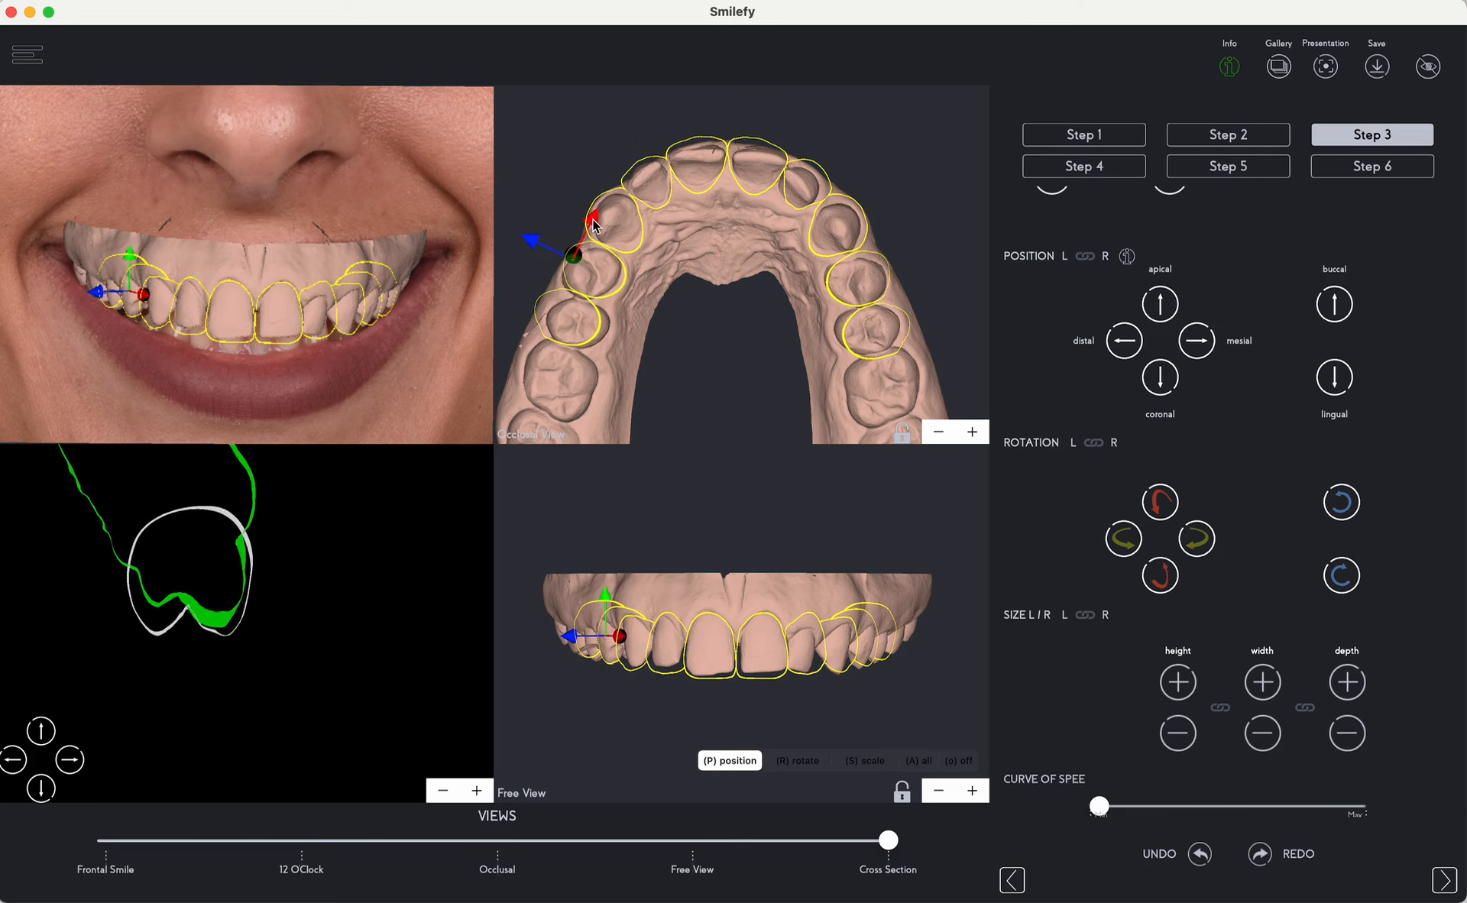
pyautogui.click(575, 321)
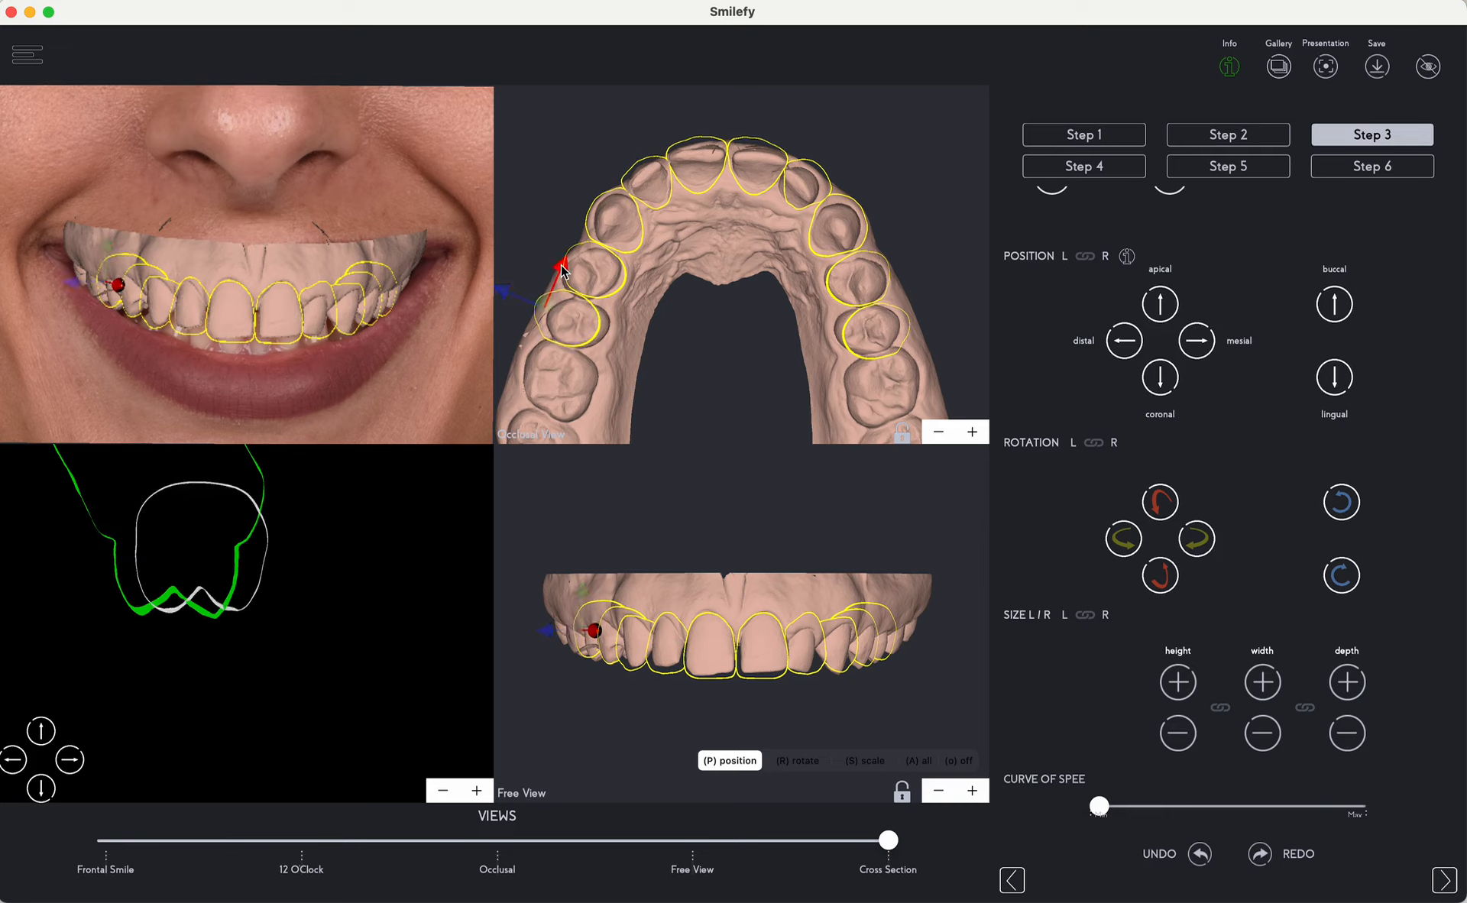
pyautogui.moveTo(516, 296); pyautogui.dragTo(552, 306)
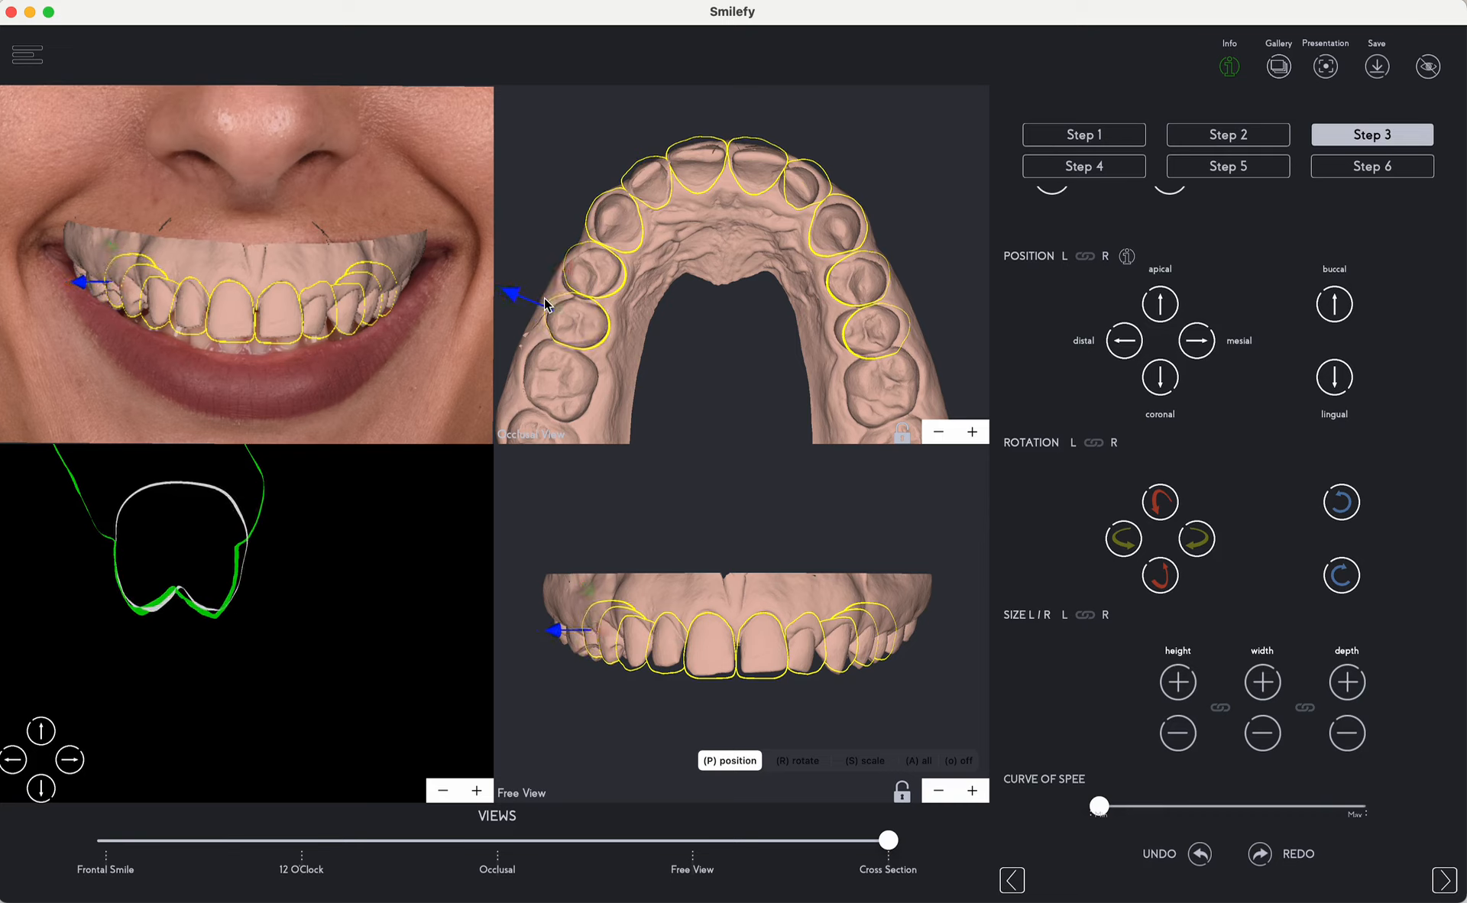
pyautogui.click(612, 281)
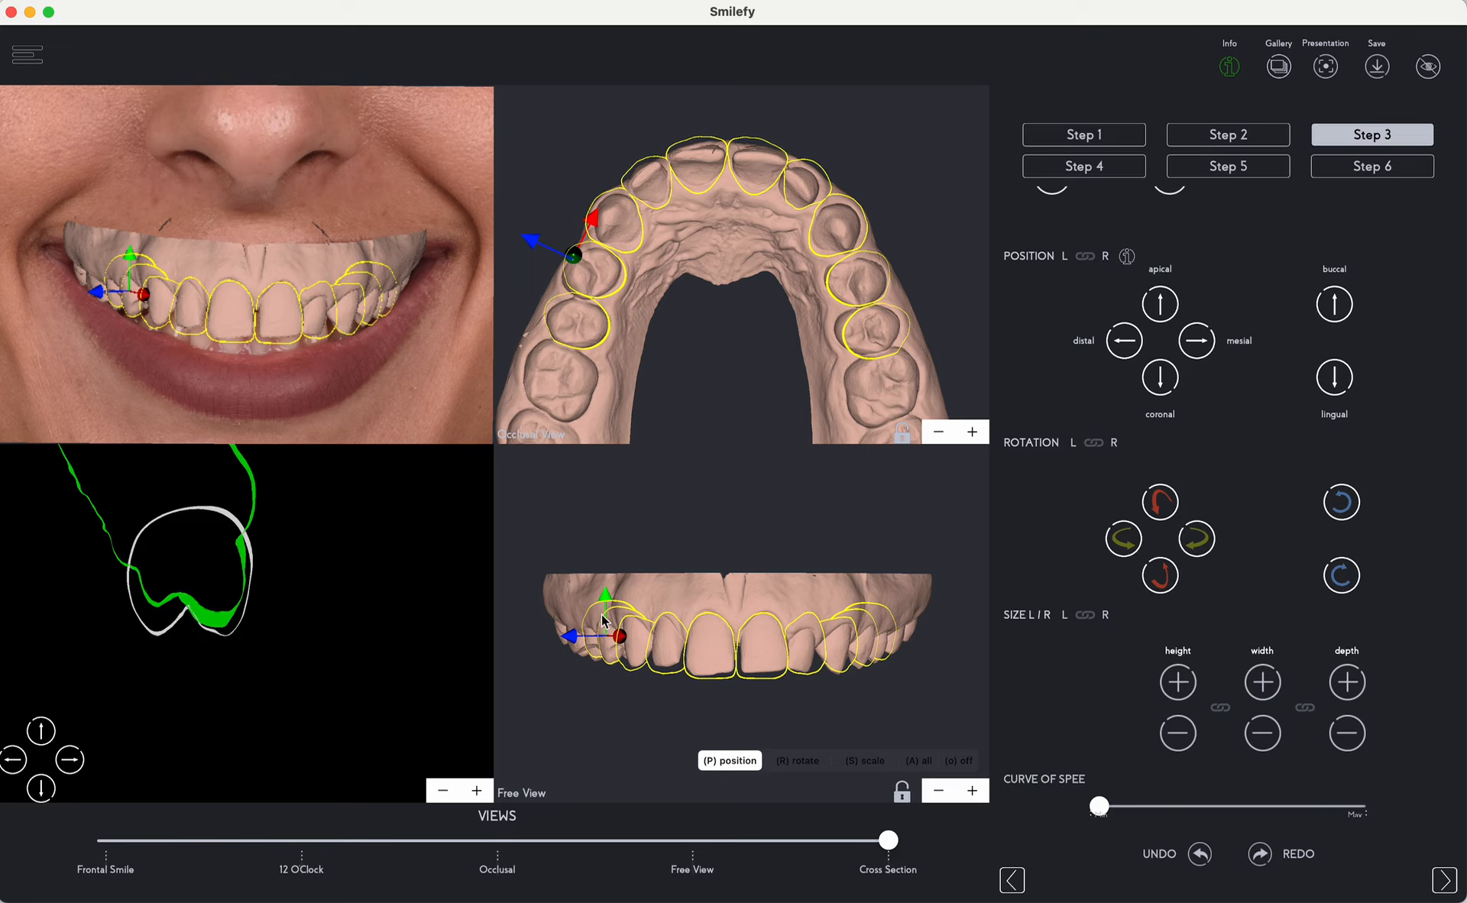
pyautogui.click(593, 621)
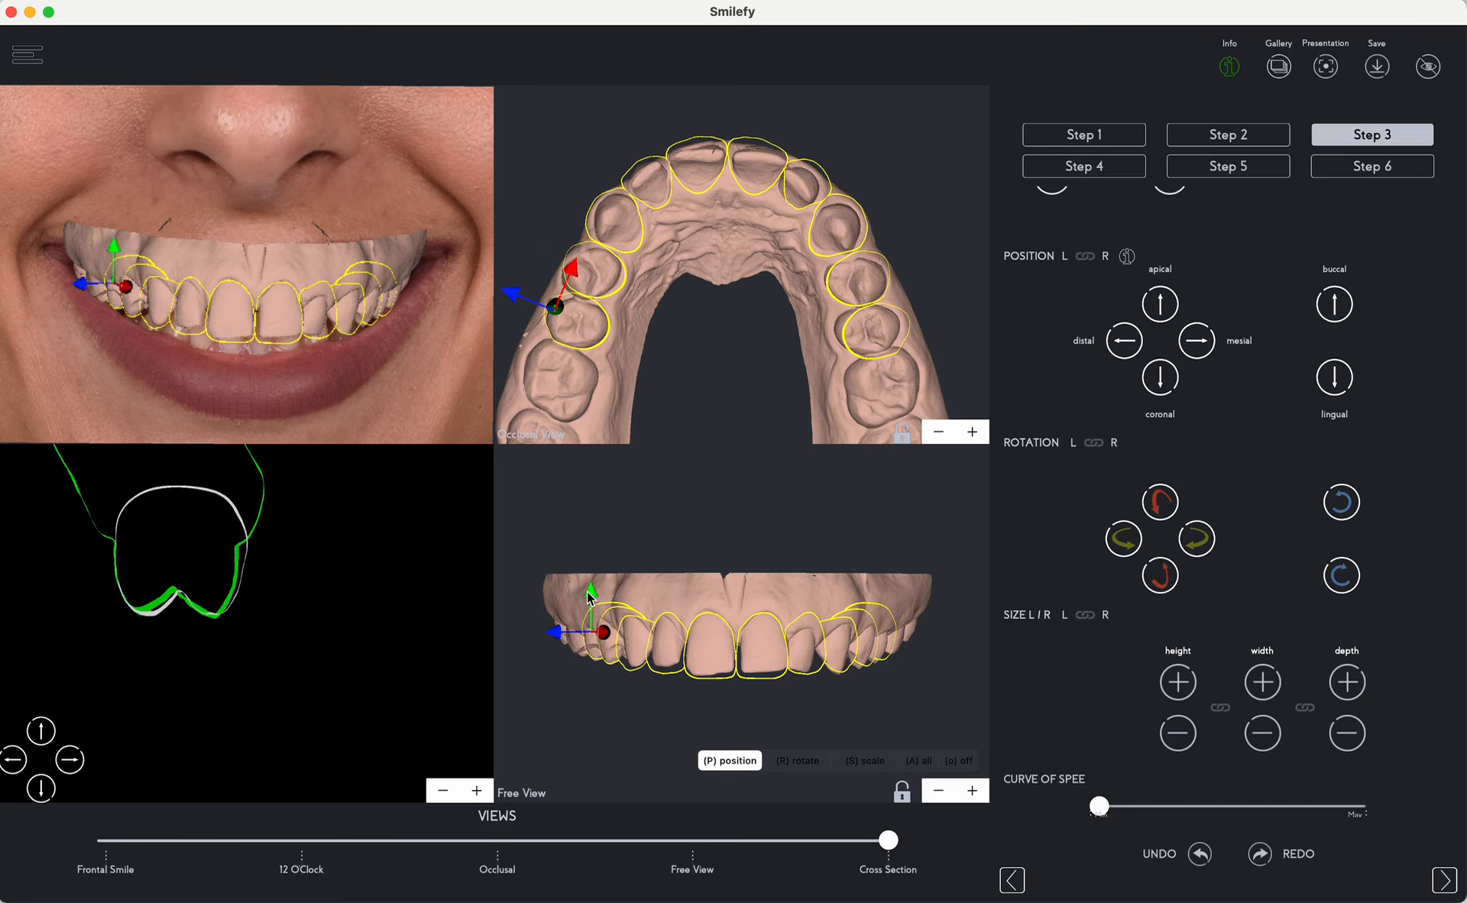
pyautogui.click(672, 715)
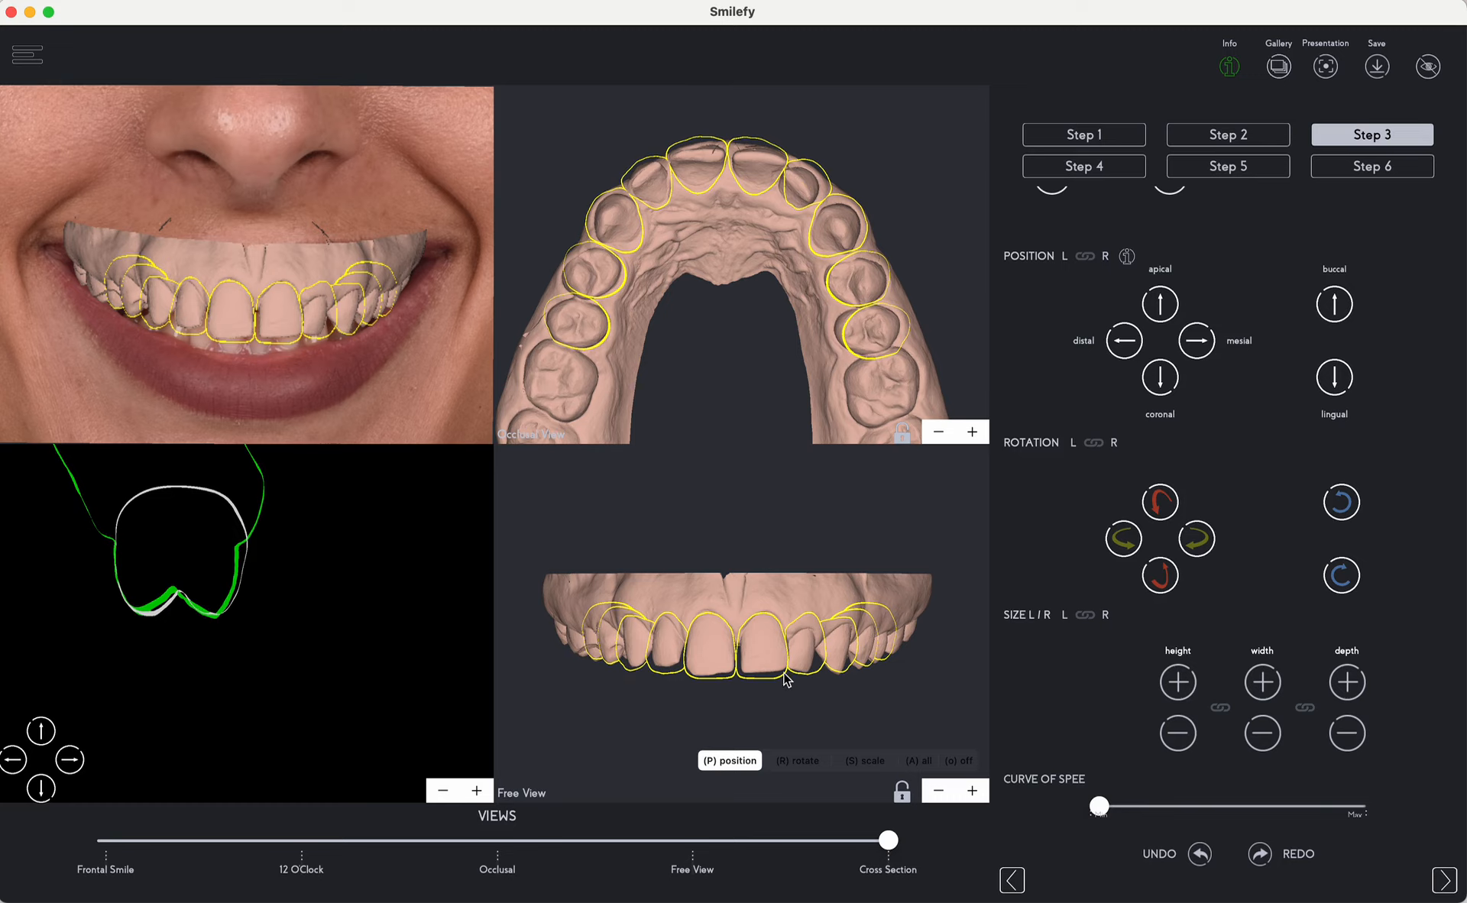
# Move the patient's left lateral incisor and canine lingually so their cross sections sit closer to the scan.
pyautogui.click(807, 192)
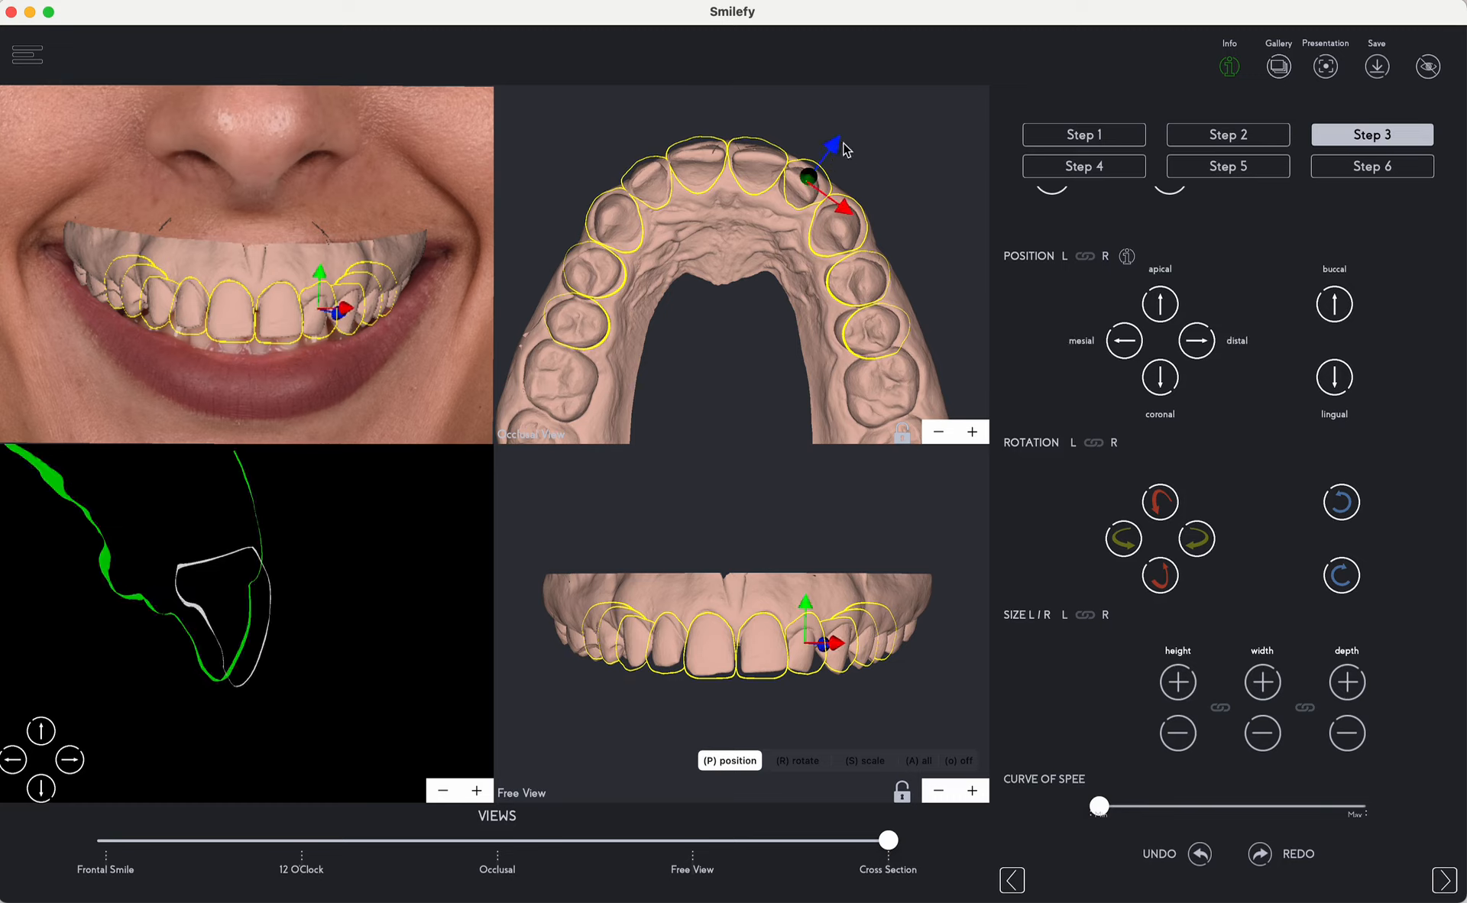
pyautogui.click(832, 224)
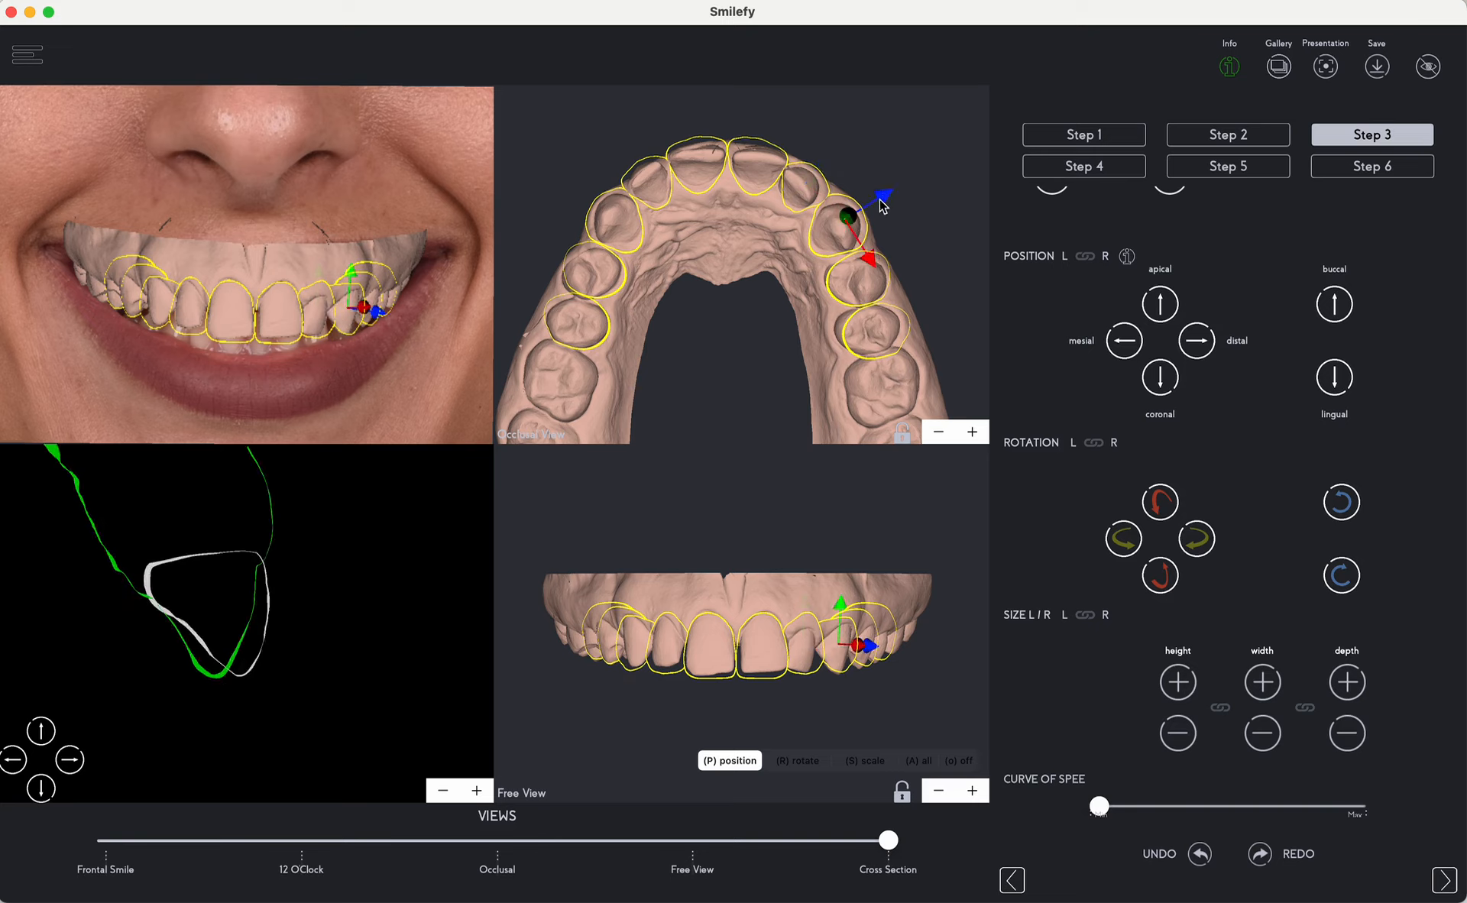
pyautogui.moveTo(883, 204); pyautogui.dragTo(873, 209)
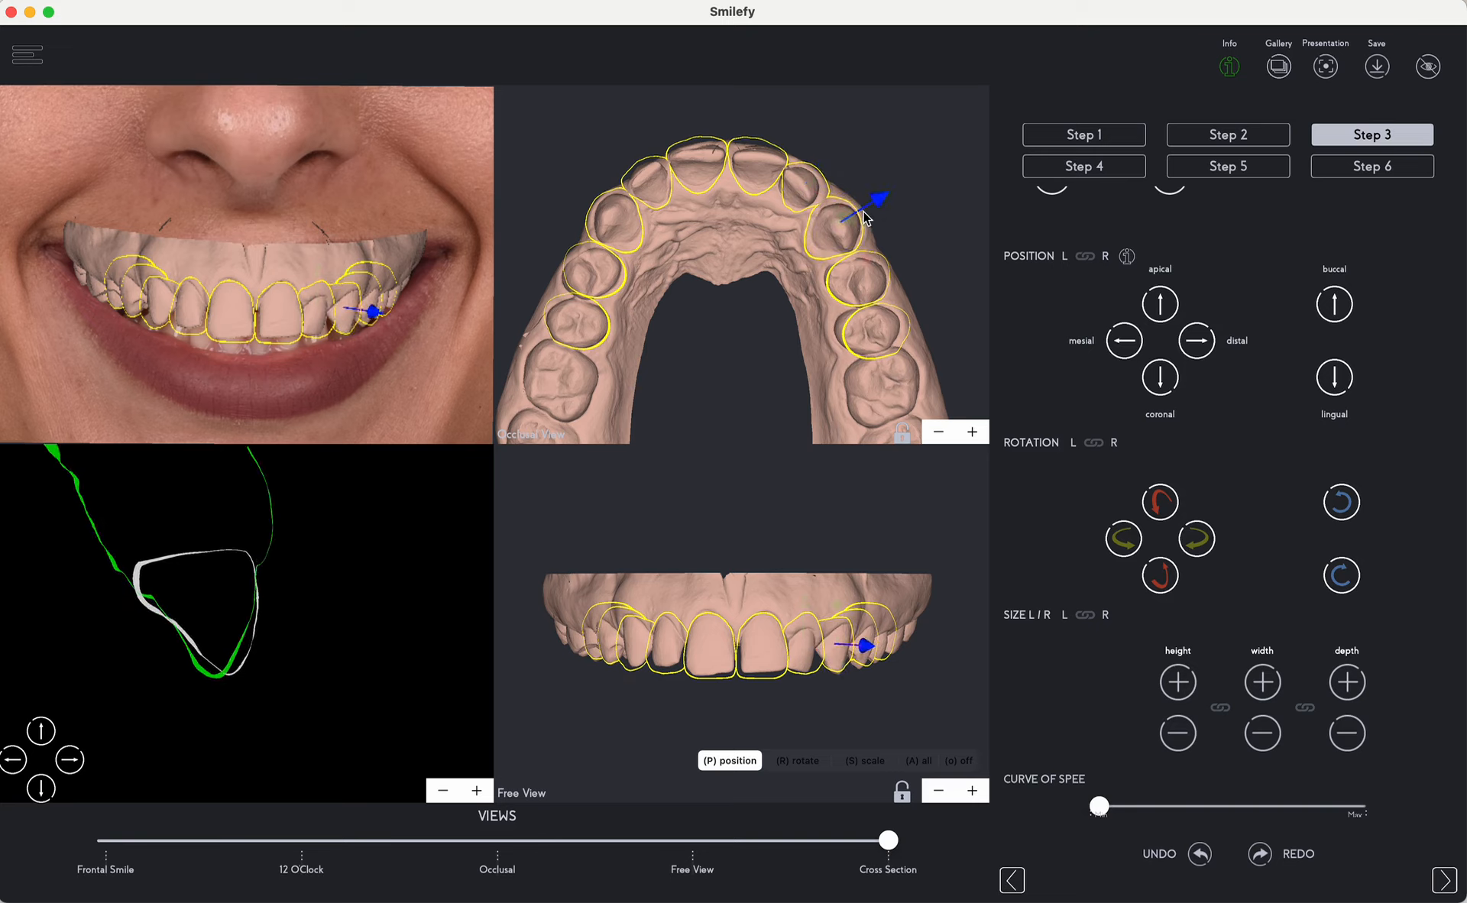
# Move the patient's left first and second premolars lingually over the scanned teeth and fine-tune their vertical position.
pyautogui.click(866, 296)
pyautogui.moveTo(929, 258); pyautogui.dragTo(915, 259)
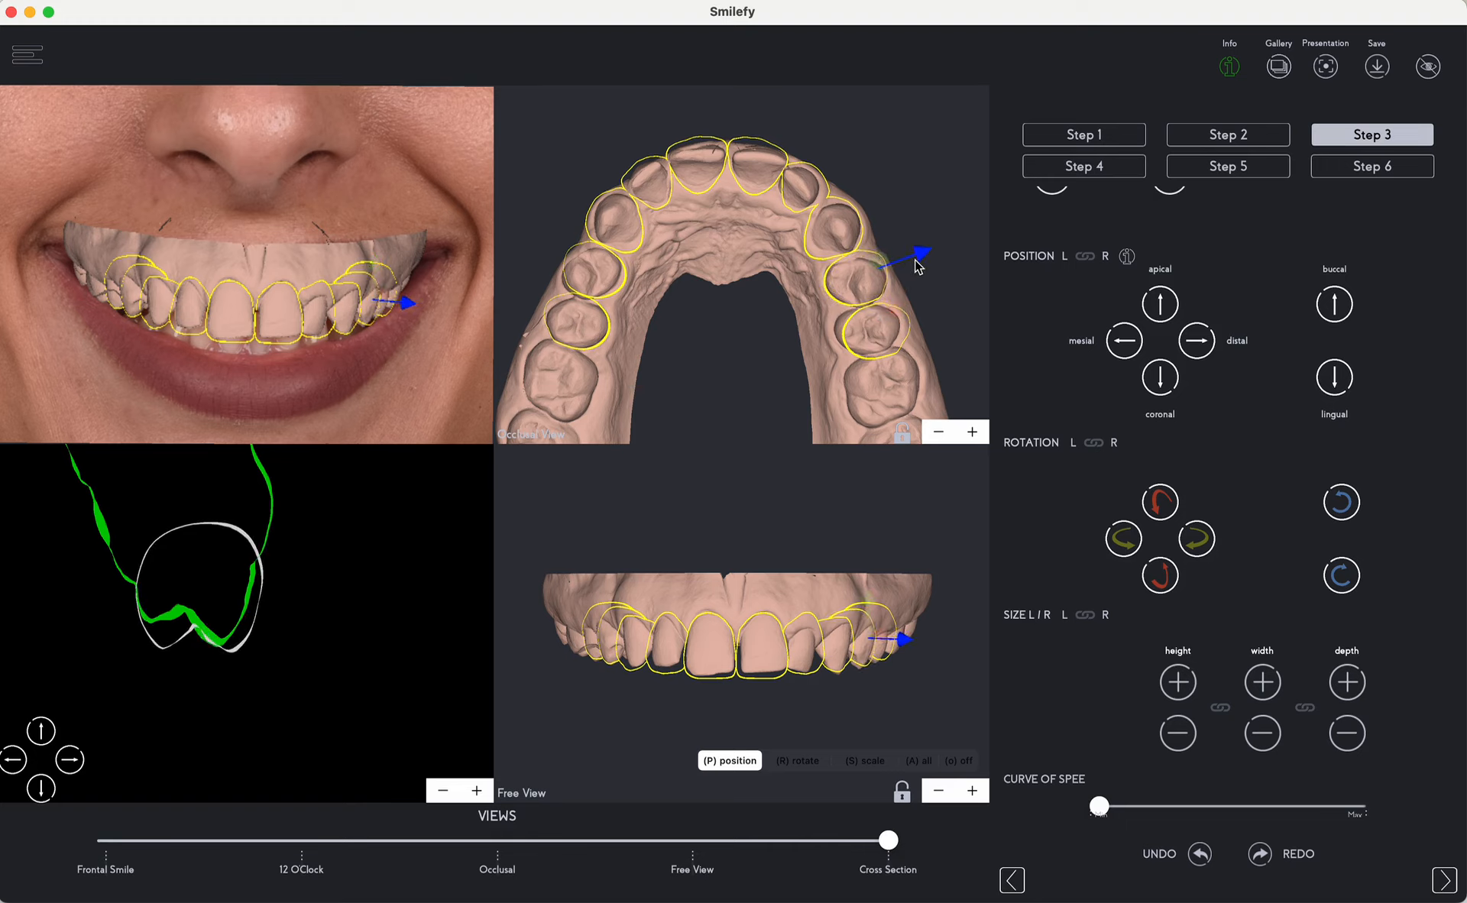
pyautogui.click(893, 336)
pyautogui.moveTo(919, 371); pyautogui.dragTo(926, 317)
pyautogui.moveTo(896, 596); pyautogui.dragTo(859, 603)
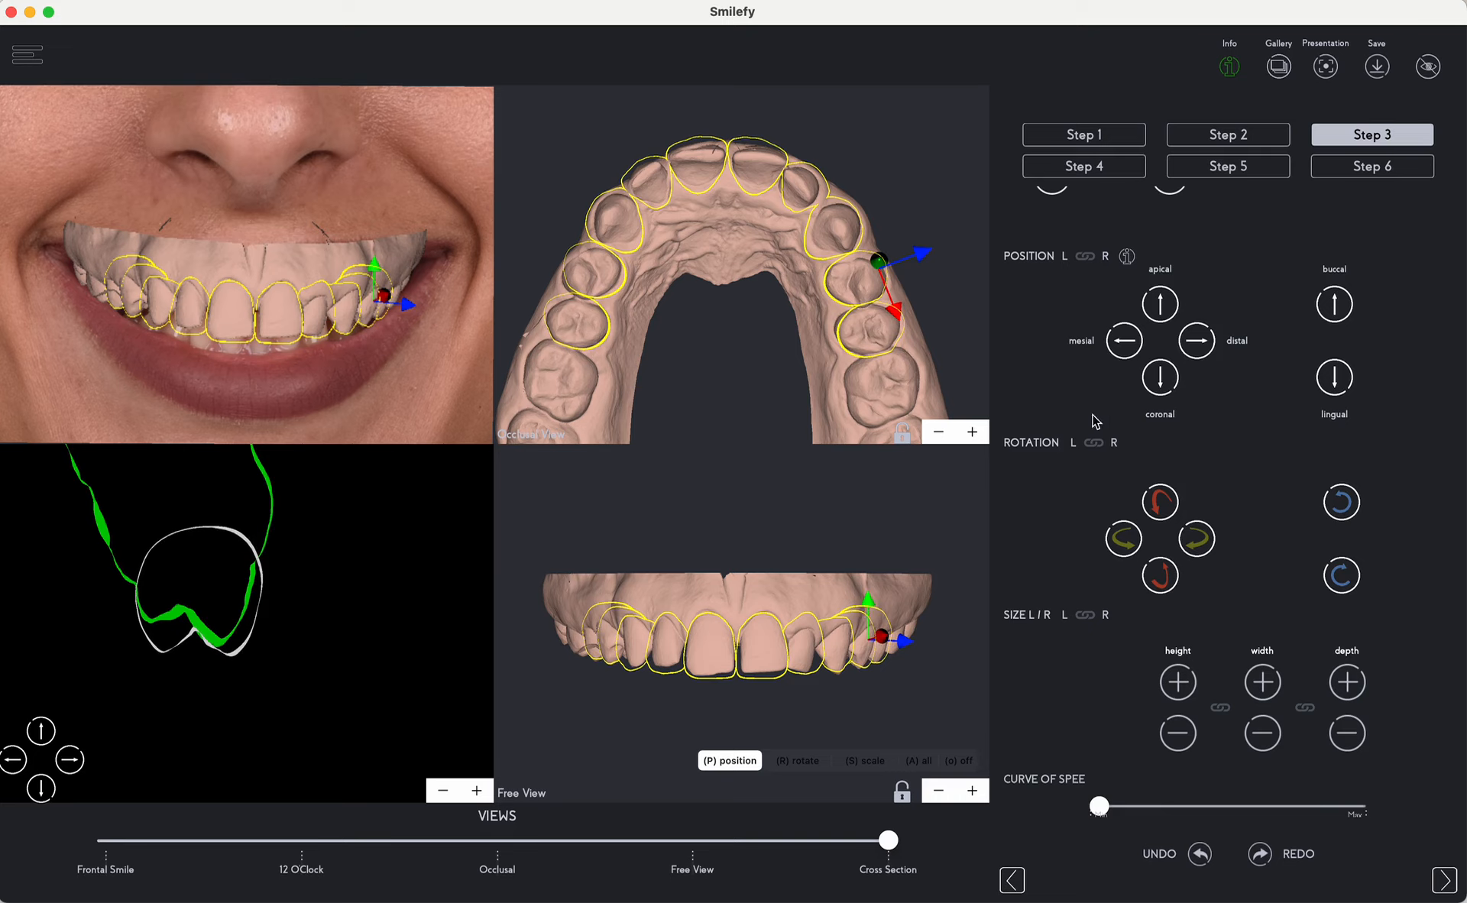
# Turn off 3D Outlines to display the designed teeth as solid crowns over the scan.
pyautogui.scroll(-5, 1210, 503)
pyautogui.scroll(10, 1210, 501)
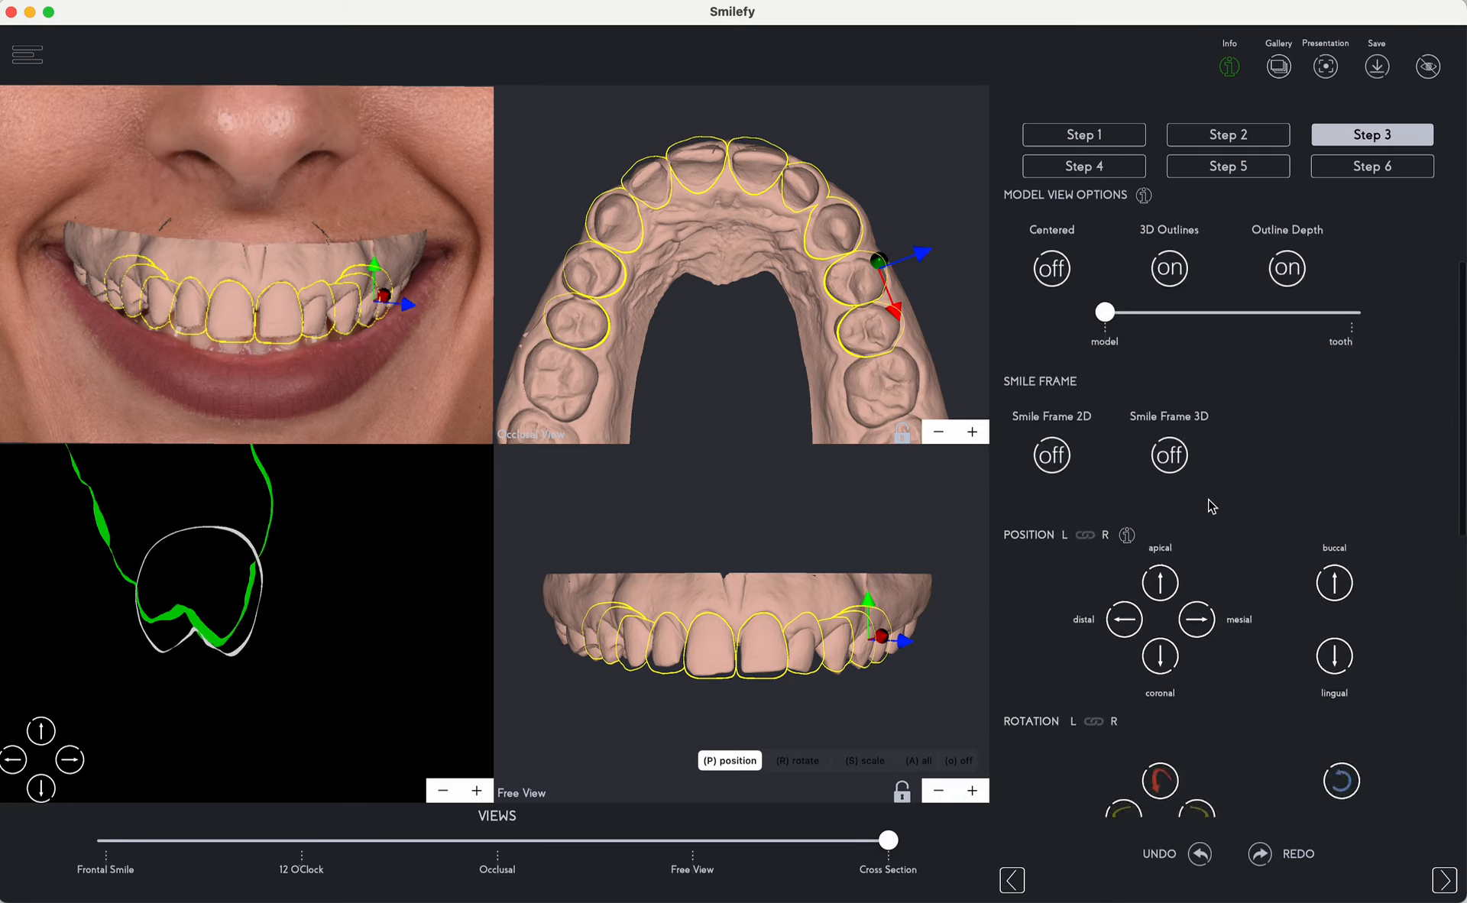
pyautogui.scroll(3, 1162, 453)
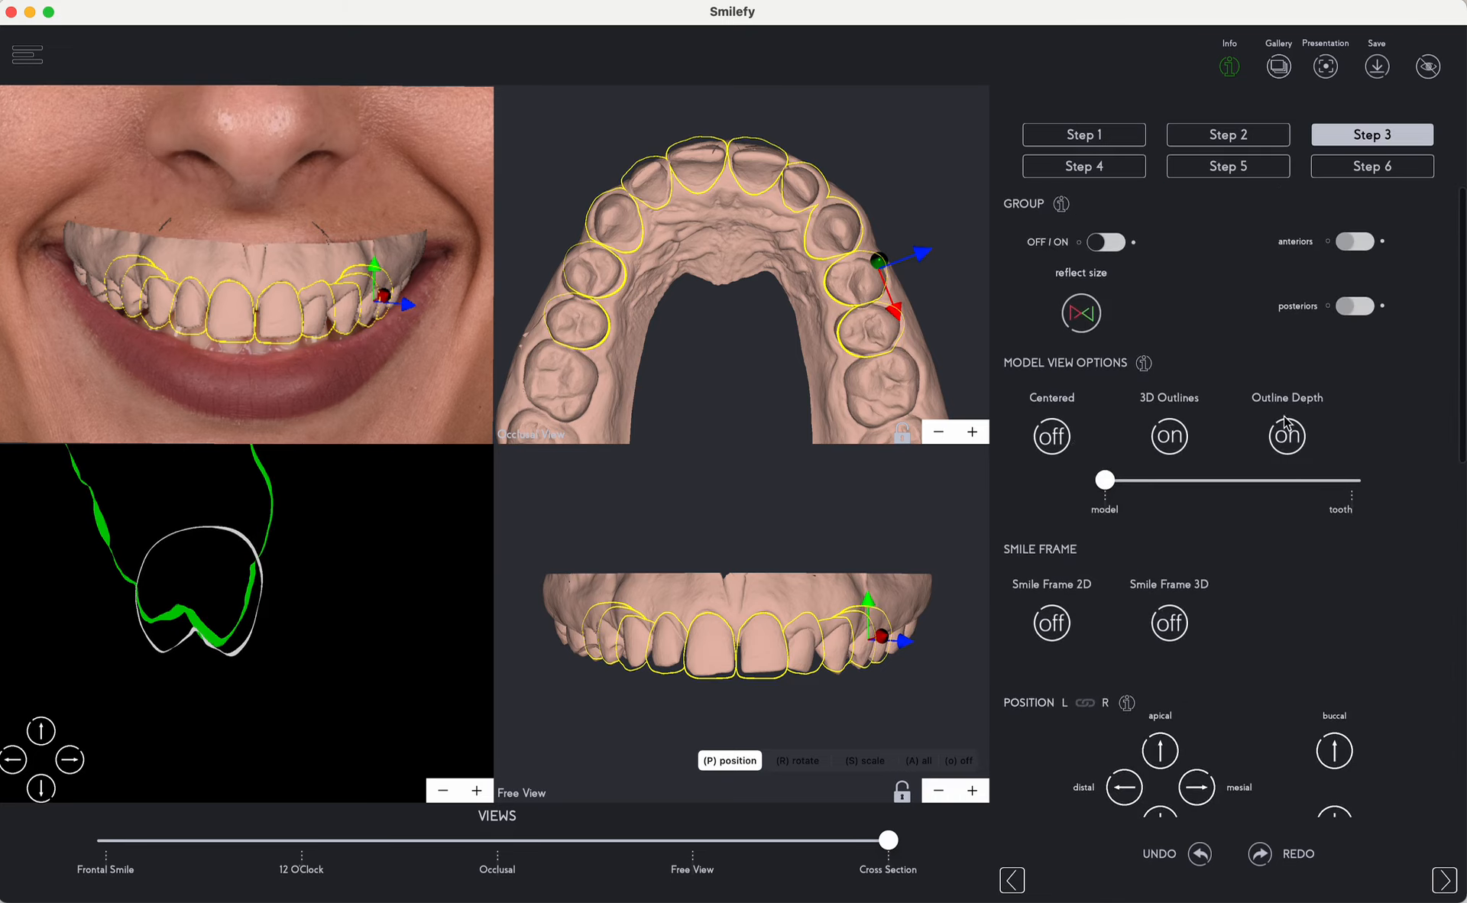
pyautogui.click(1172, 436)
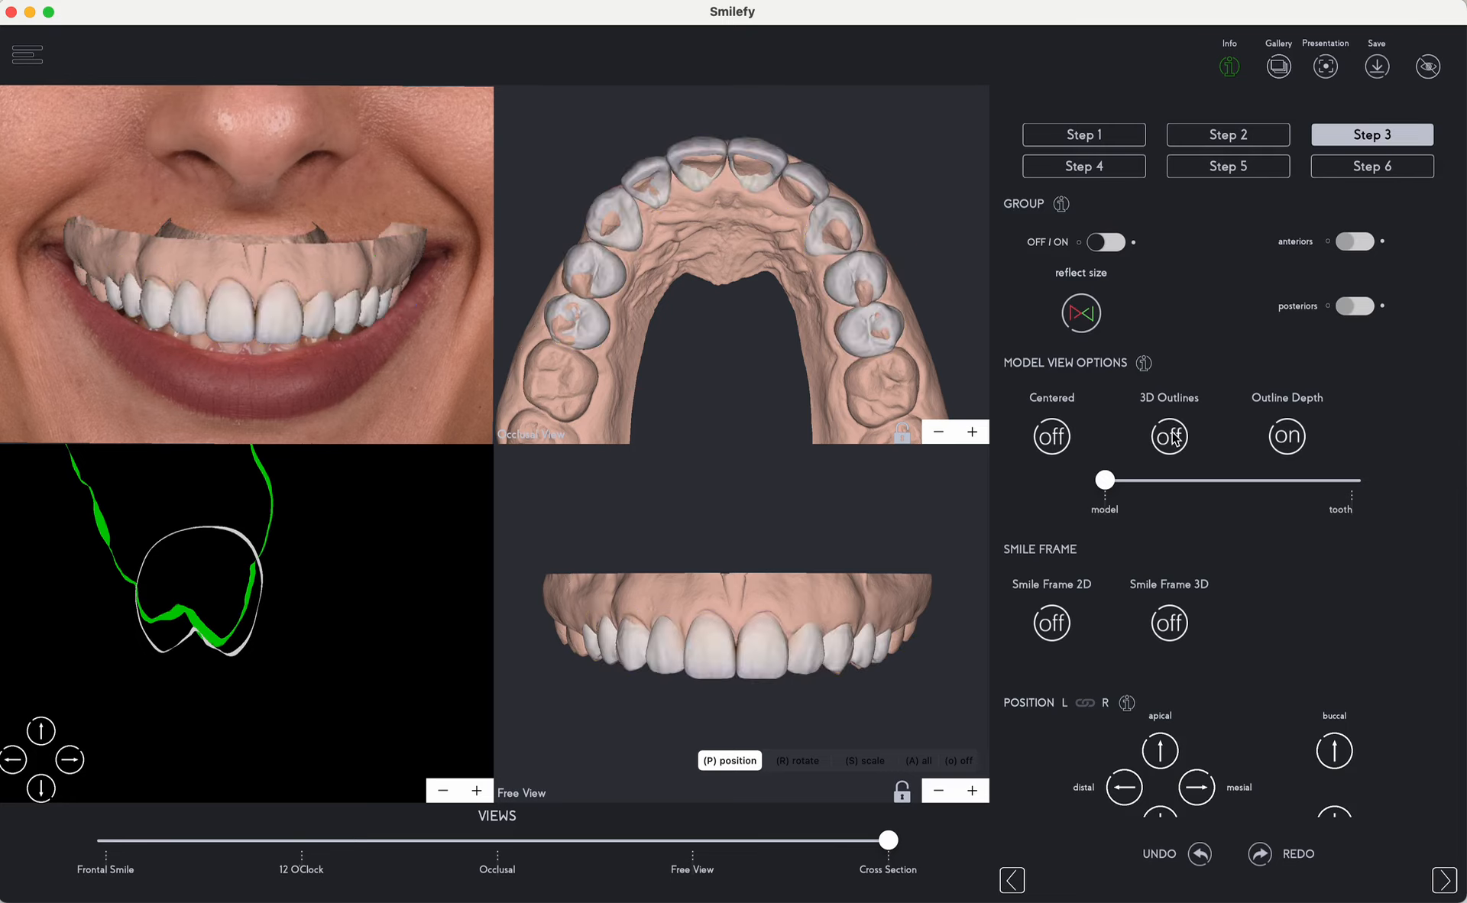
# Go to Step 4 and start mesh editing with the Deform brush, confirming the layer selection for the edit.
pyautogui.click(1085, 166)
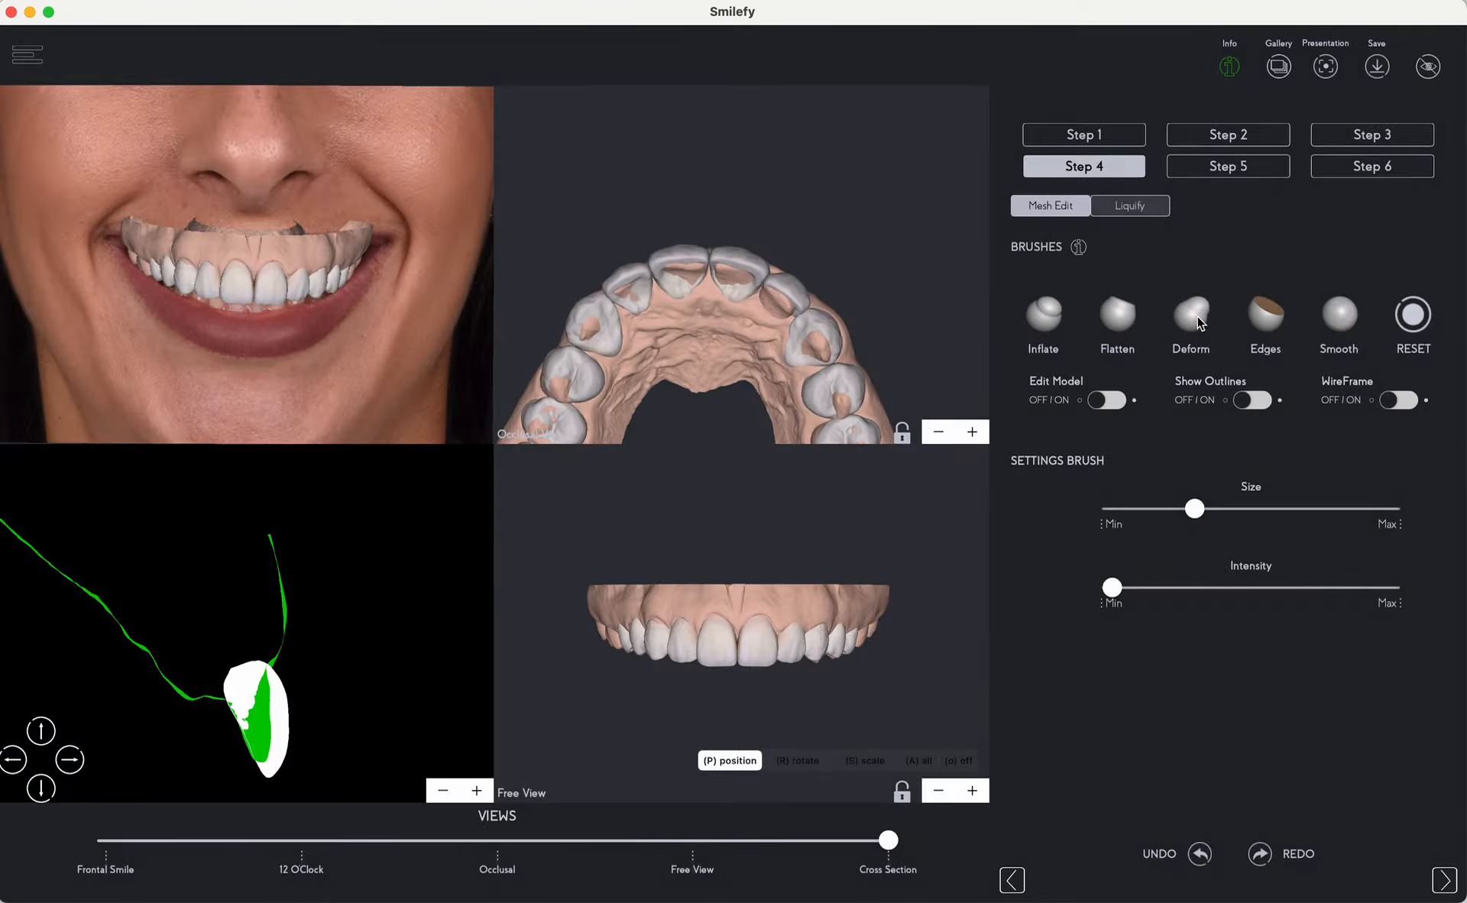
pyautogui.click(1196, 314)
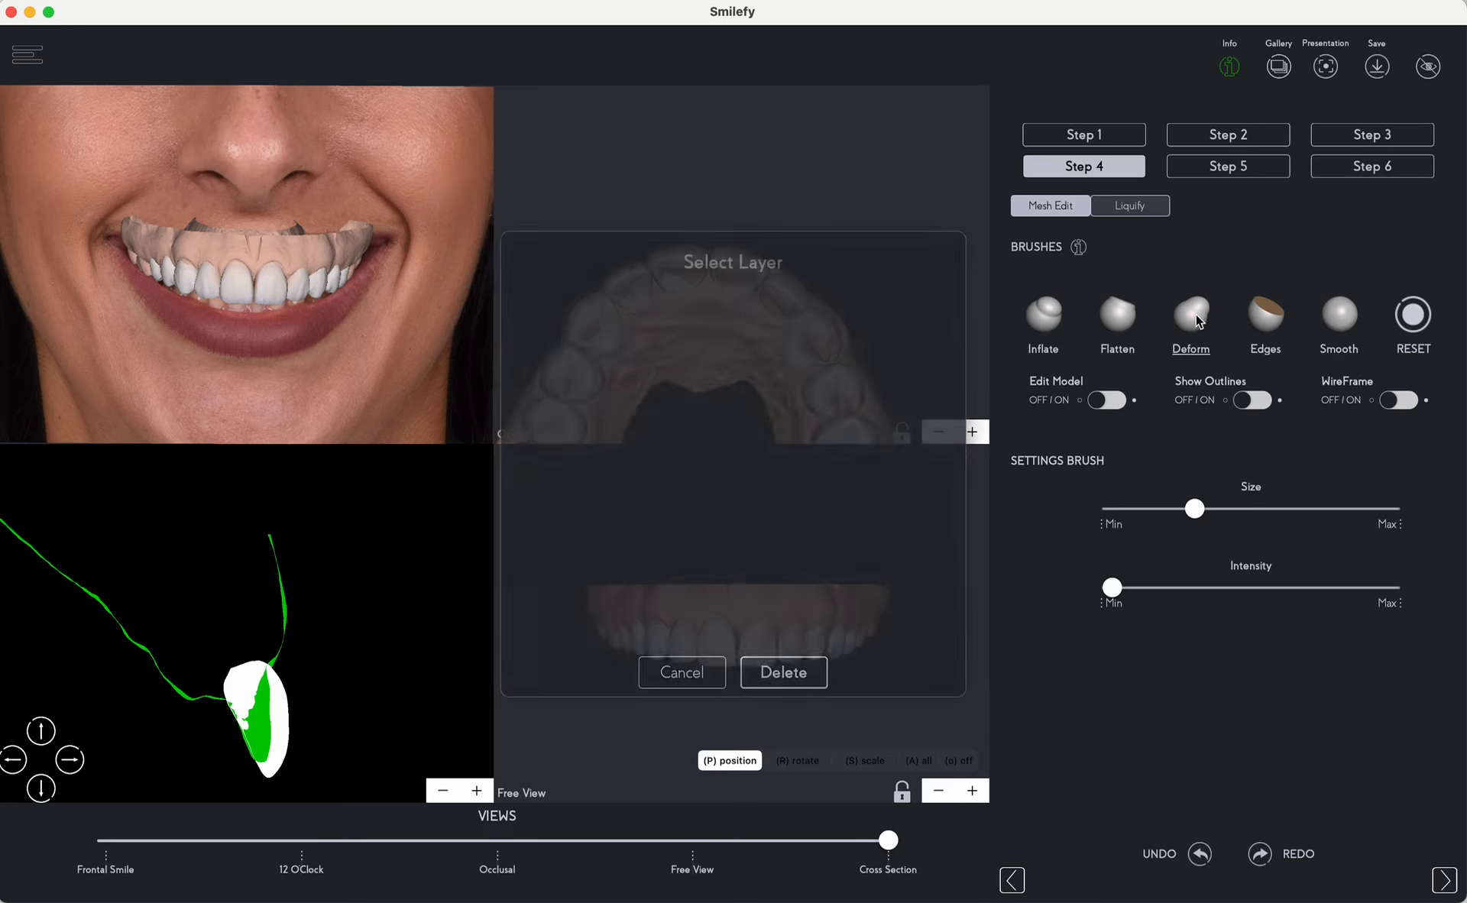
pyautogui.click(474, 322)
pyautogui.click(754, 322)
pyautogui.click(785, 724)
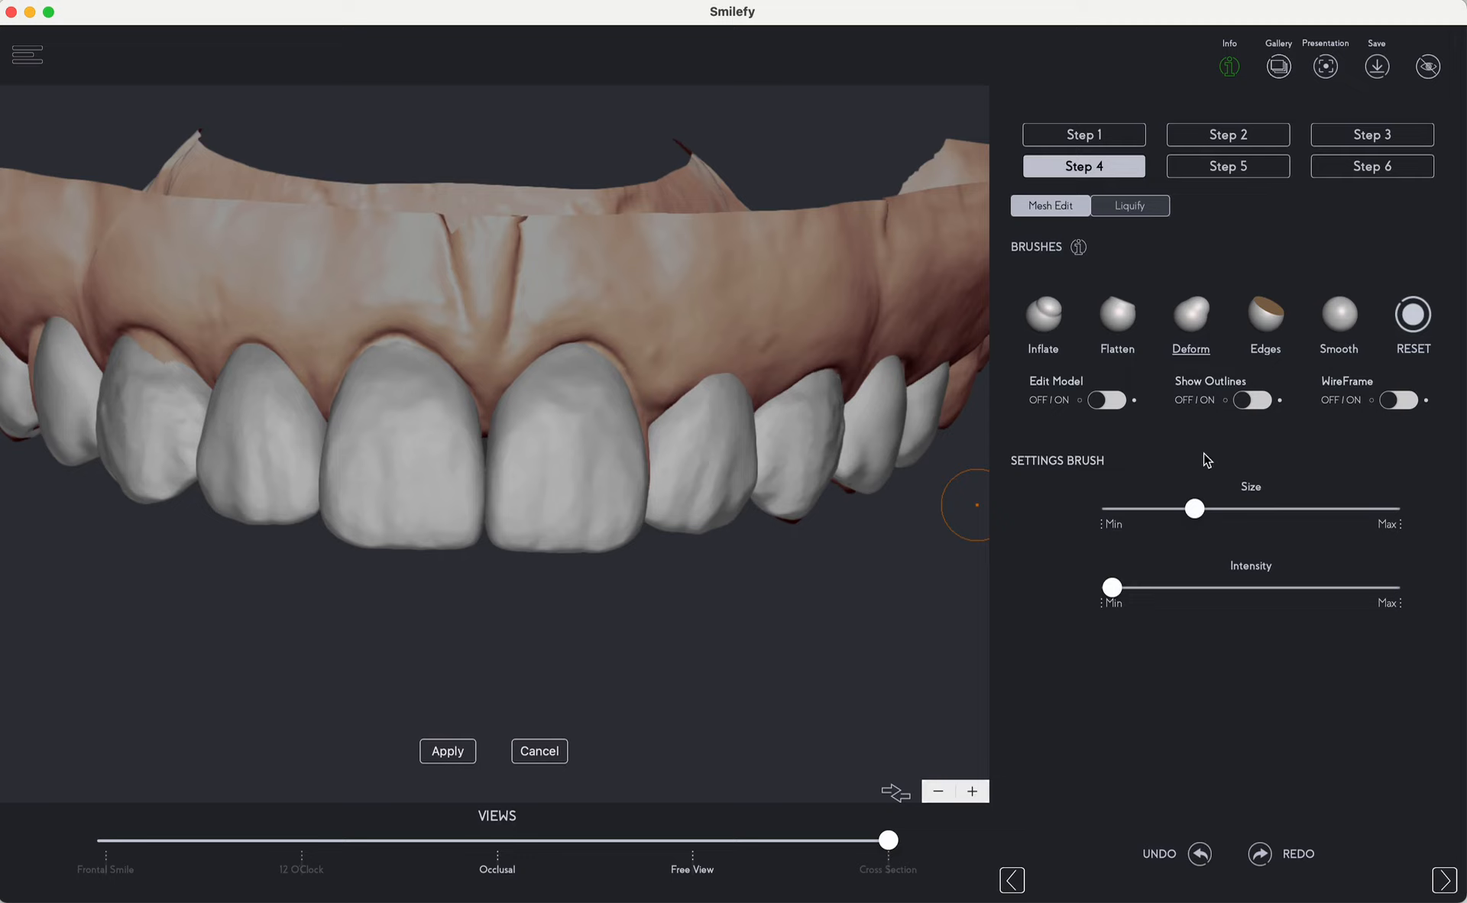
# Enlarge the Deform brush to about three quarters of its size range and touch up the gingival edges of both central incisors.
pyautogui.moveTo(1196, 510); pyautogui.dragTo(1330, 509)
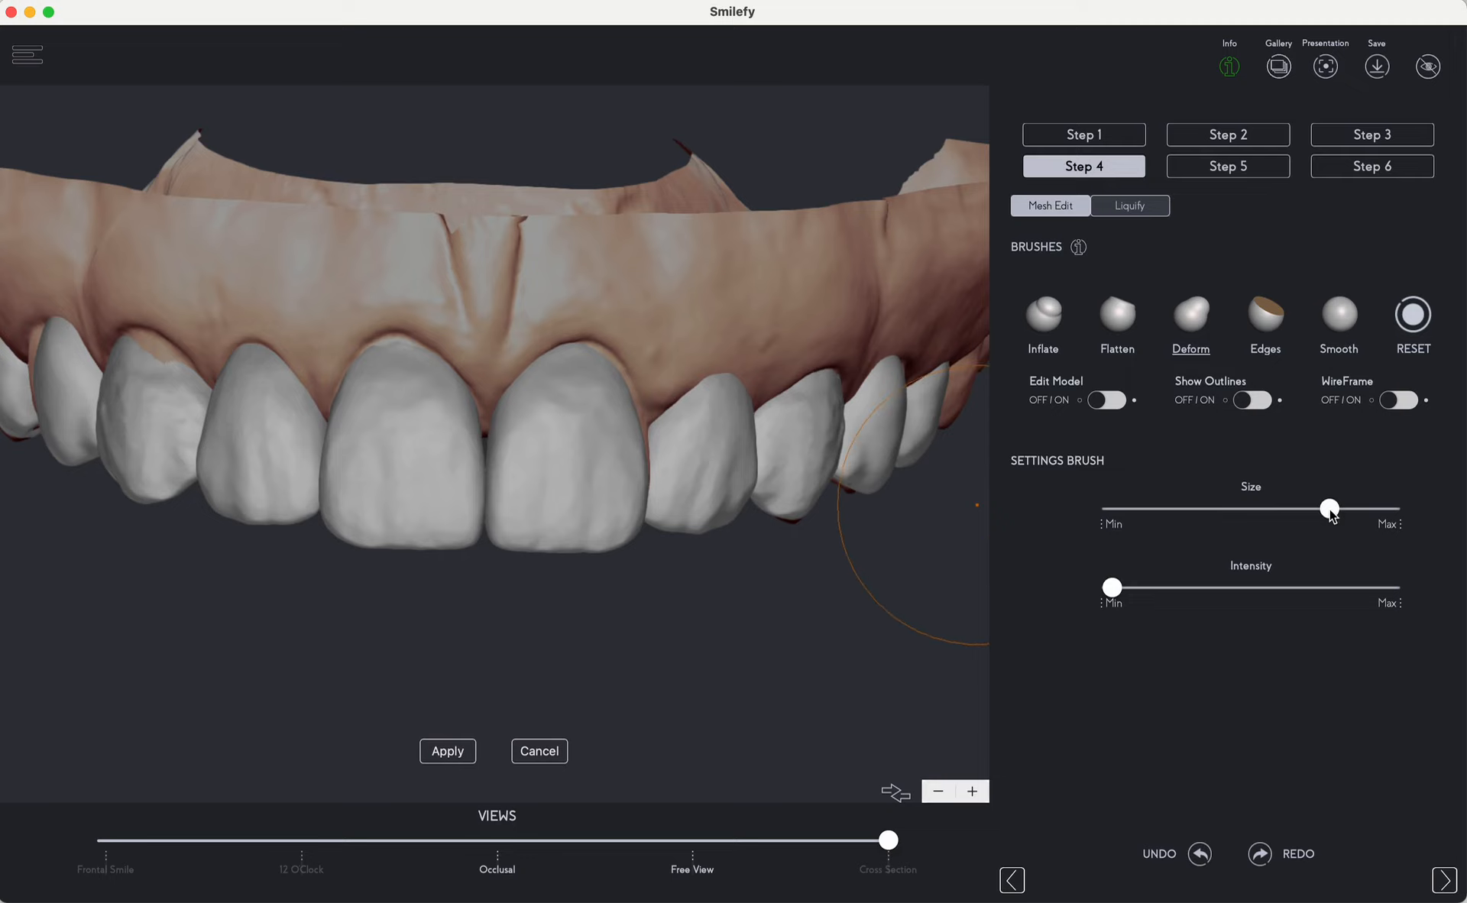
pyautogui.click(409, 352)
pyautogui.click(572, 374)
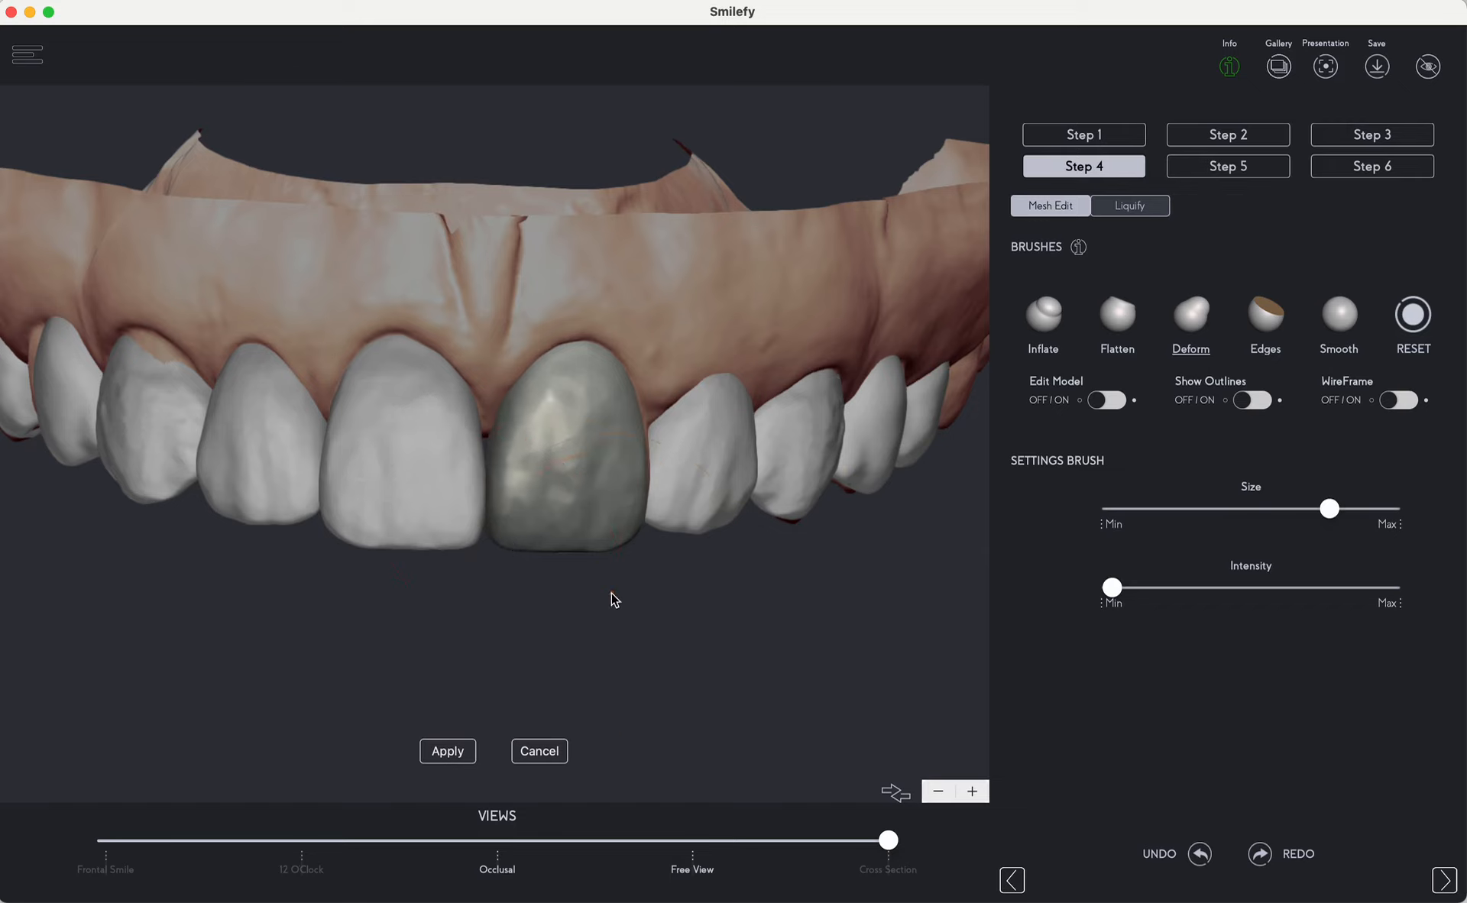
# Deform the patient's left canine and premolars, pulling the first premolar's surface out over the exposed scan beside its distal edge.
pyautogui.moveTo(613, 599); pyautogui.dragTo(481, 602)
pyautogui.moveTo(662, 518); pyautogui.dragTo(583, 406)
pyautogui.click(549, 397)
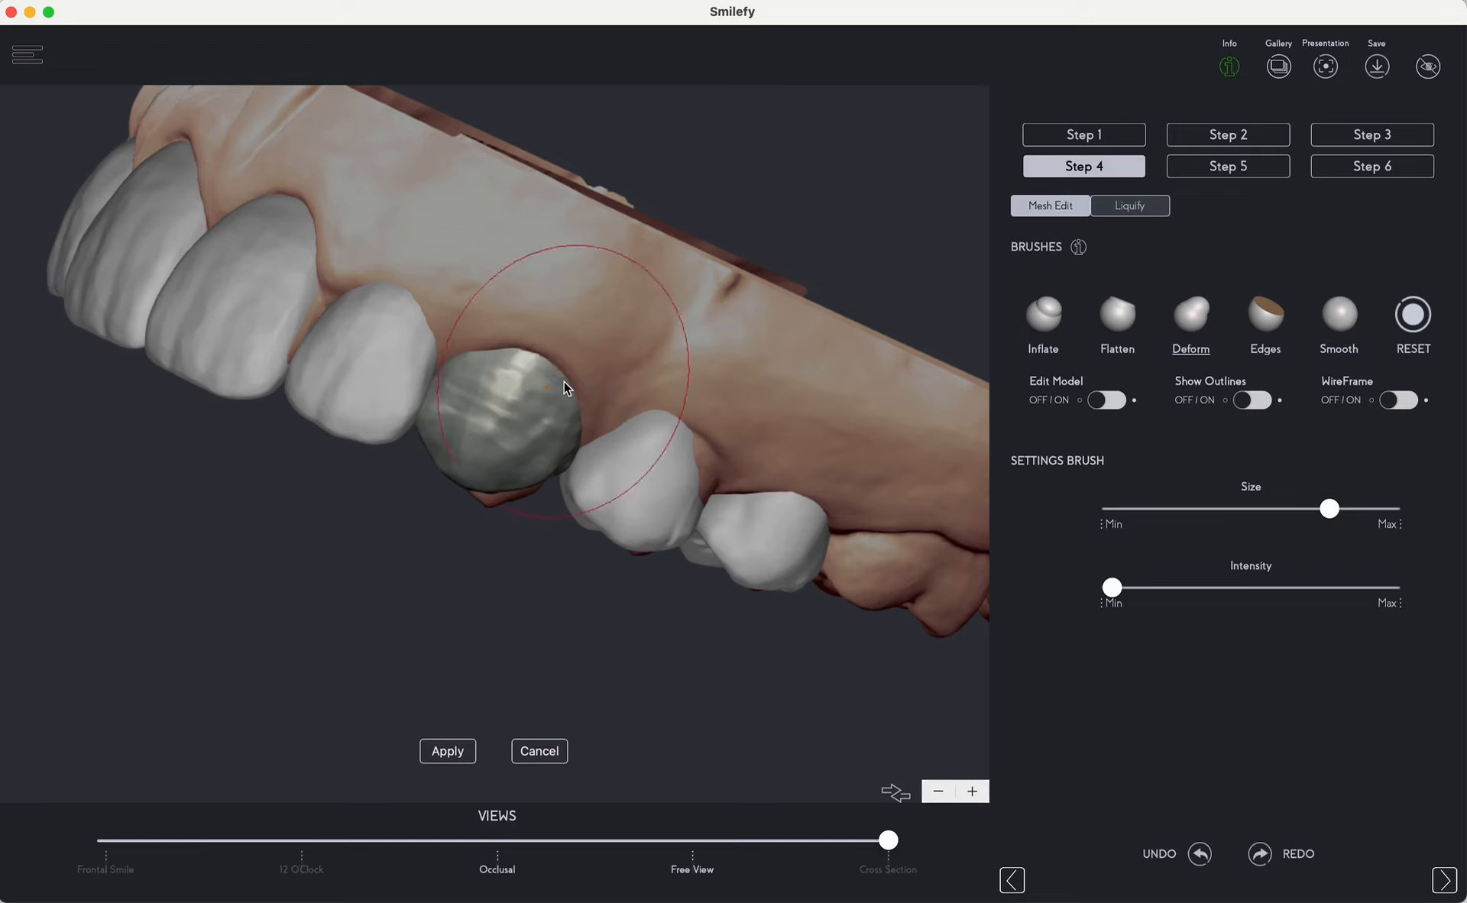
pyautogui.moveTo(528, 573); pyautogui.dragTo(456, 593)
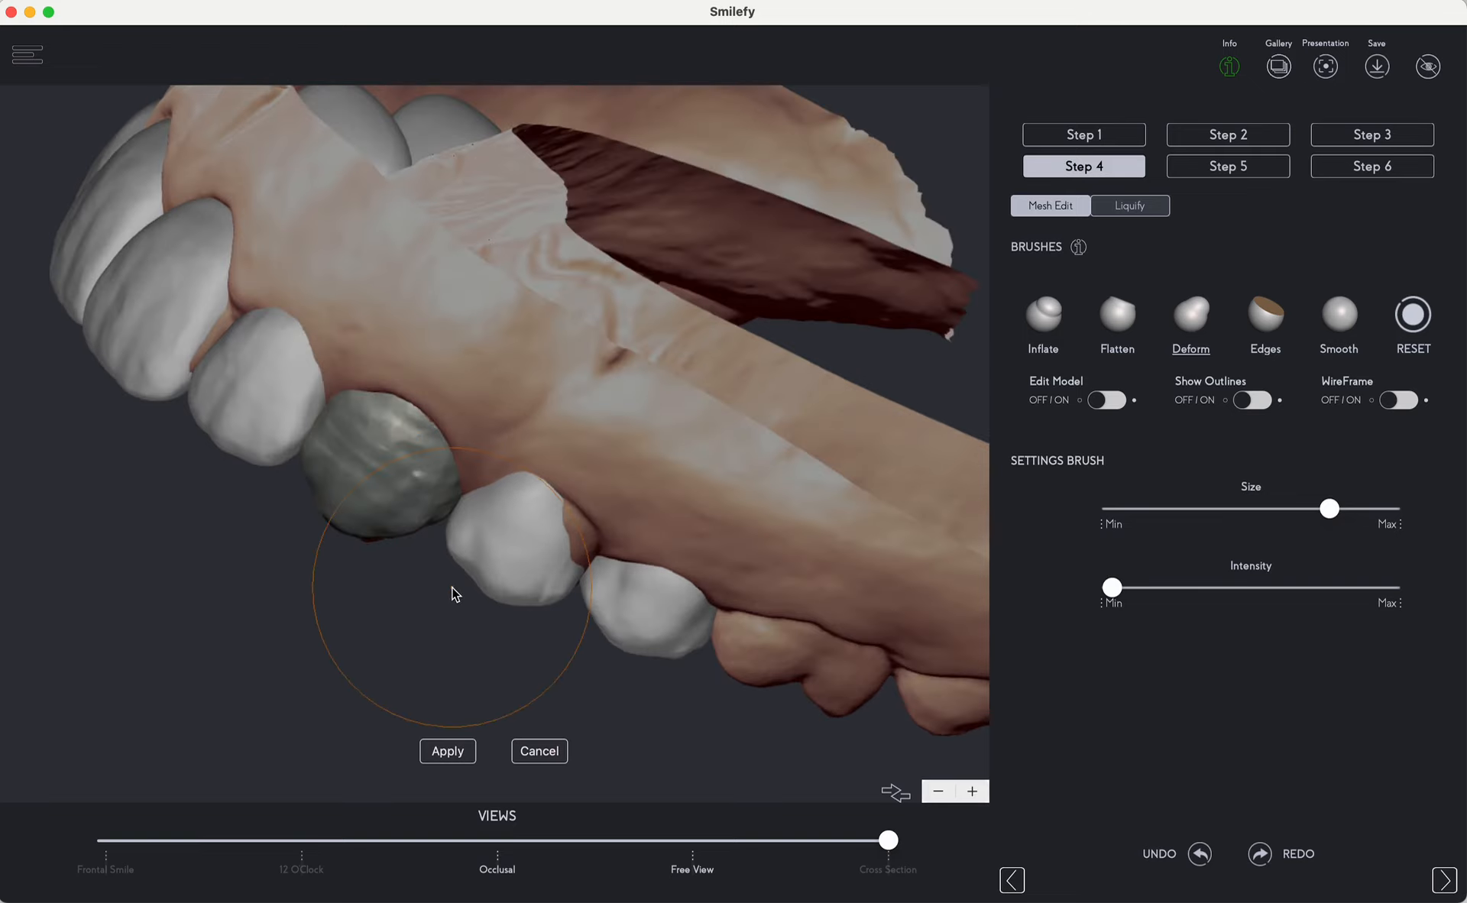
pyautogui.click(634, 621)
pyautogui.click(550, 575)
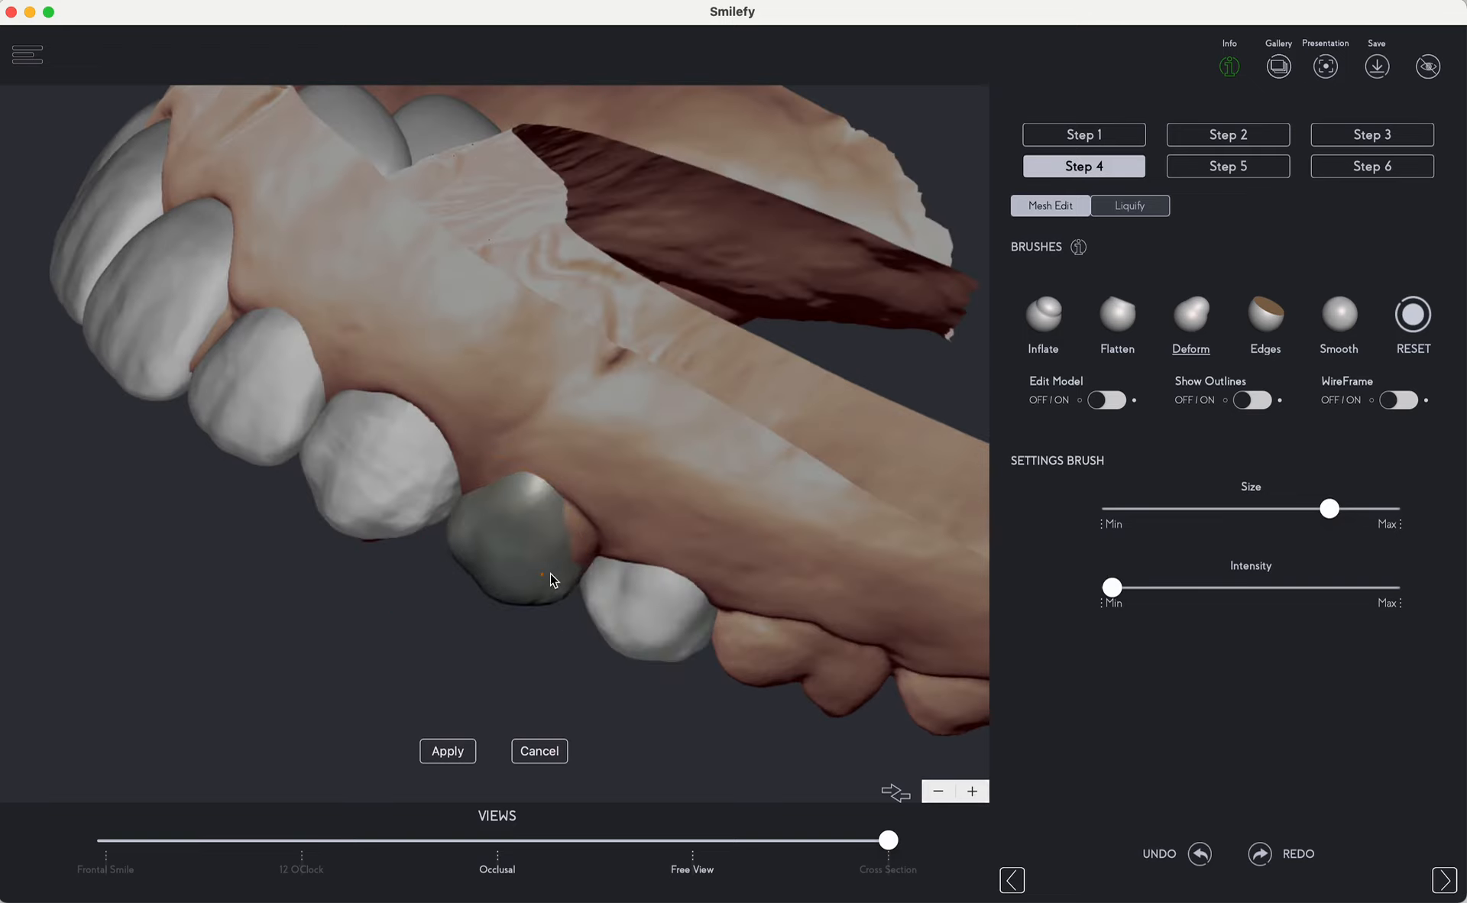
pyautogui.moveTo(609, 547); pyautogui.dragTo(552, 508)
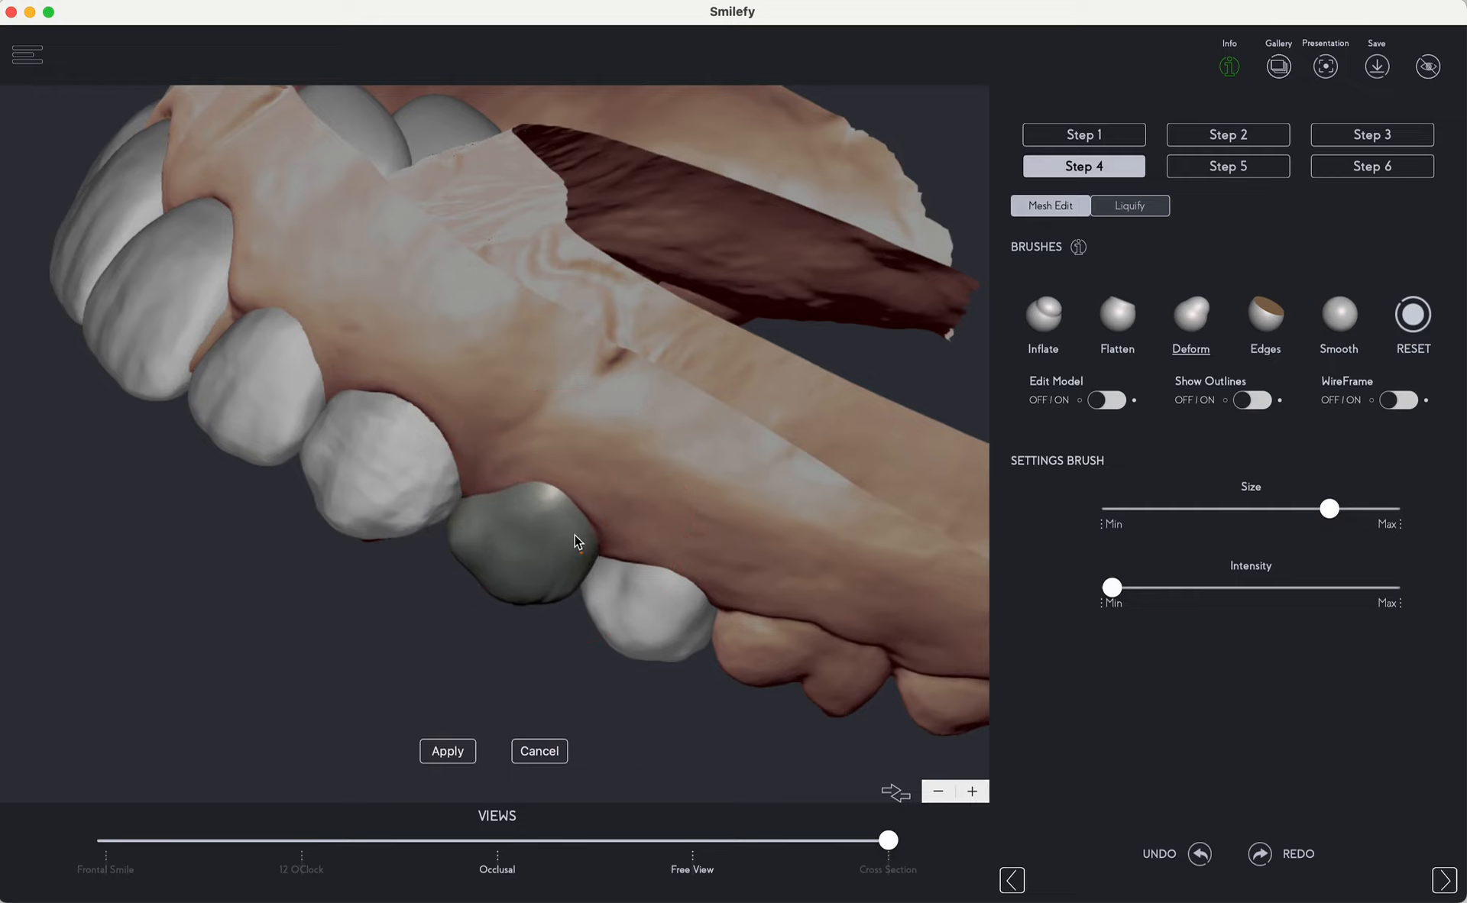
# Deform the gingival edge of the patient's right canine to fit the gum line, checking it from several sides.
pyautogui.moveTo(499, 665); pyautogui.dragTo(920, 535)
pyautogui.moveTo(586, 600); pyautogui.dragTo(561, 475)
pyautogui.click(553, 476)
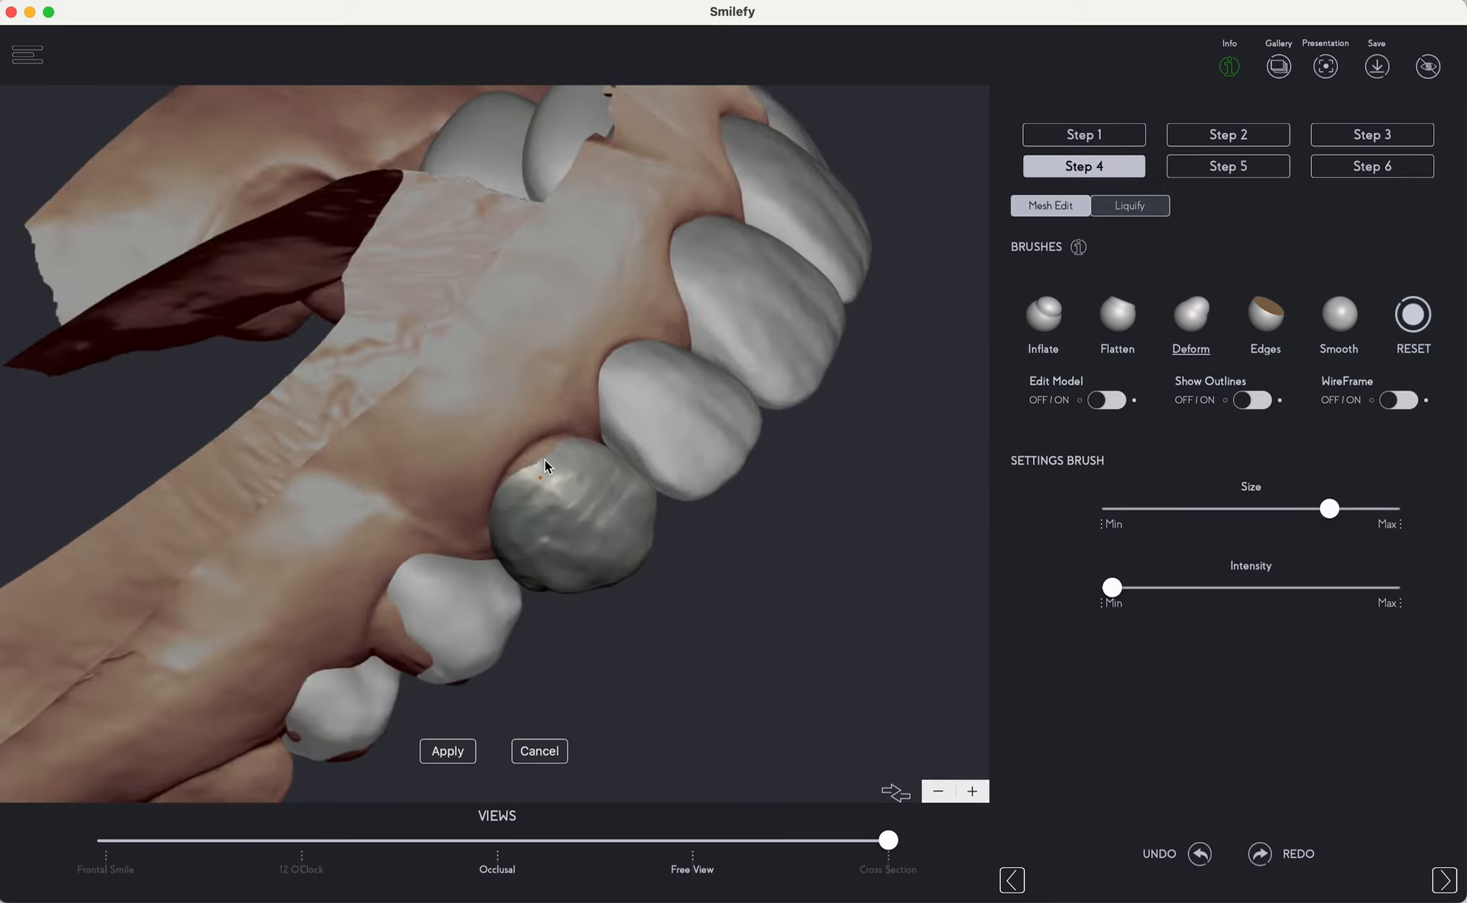
pyautogui.moveTo(716, 563); pyautogui.dragTo(787, 621)
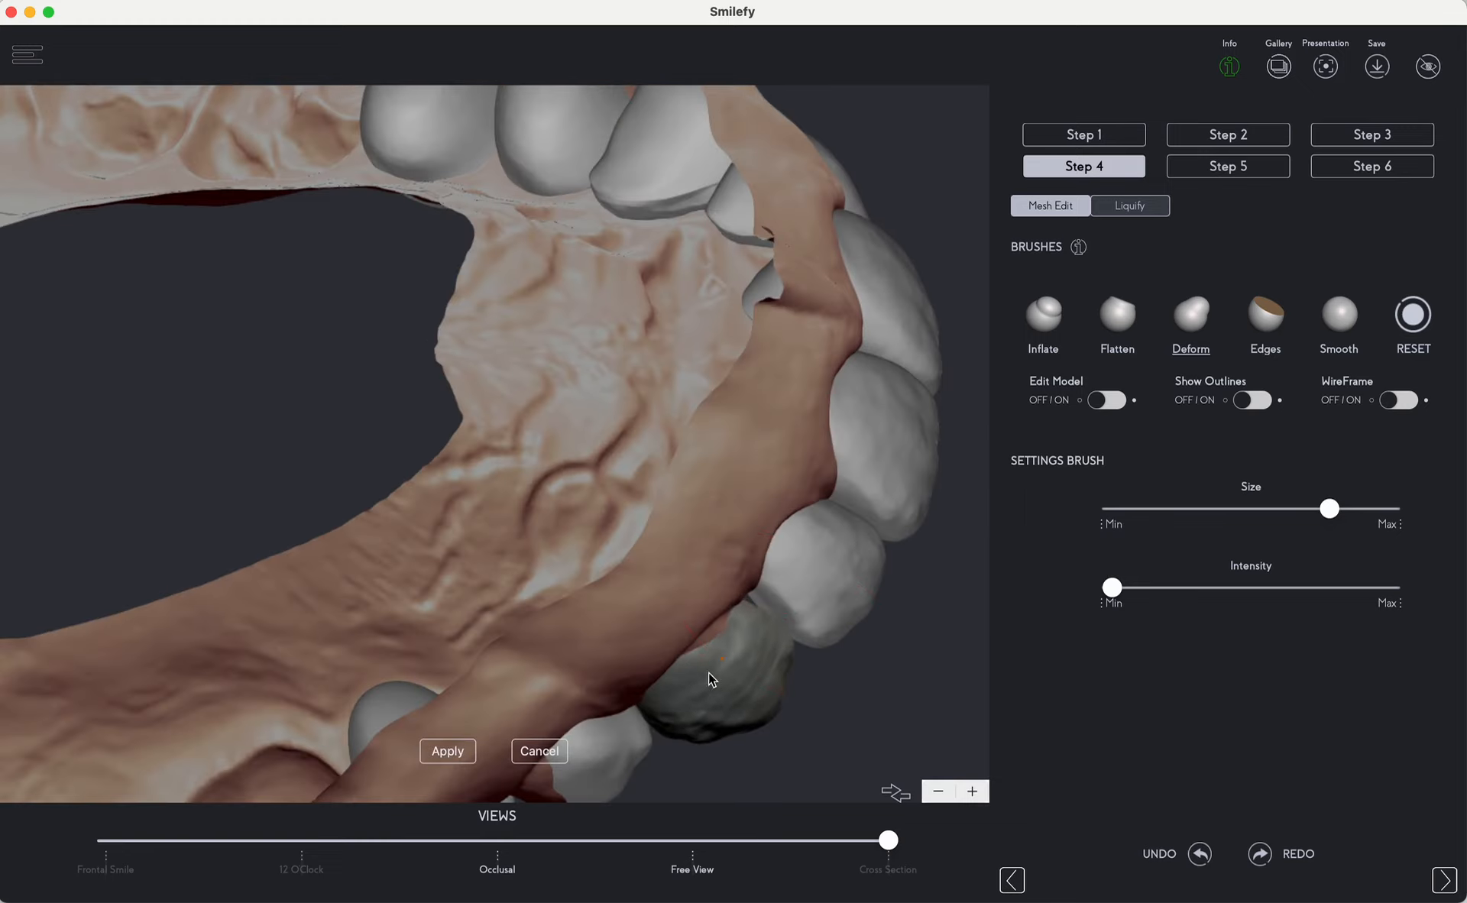
pyautogui.moveTo(801, 697); pyautogui.dragTo(609, 653)
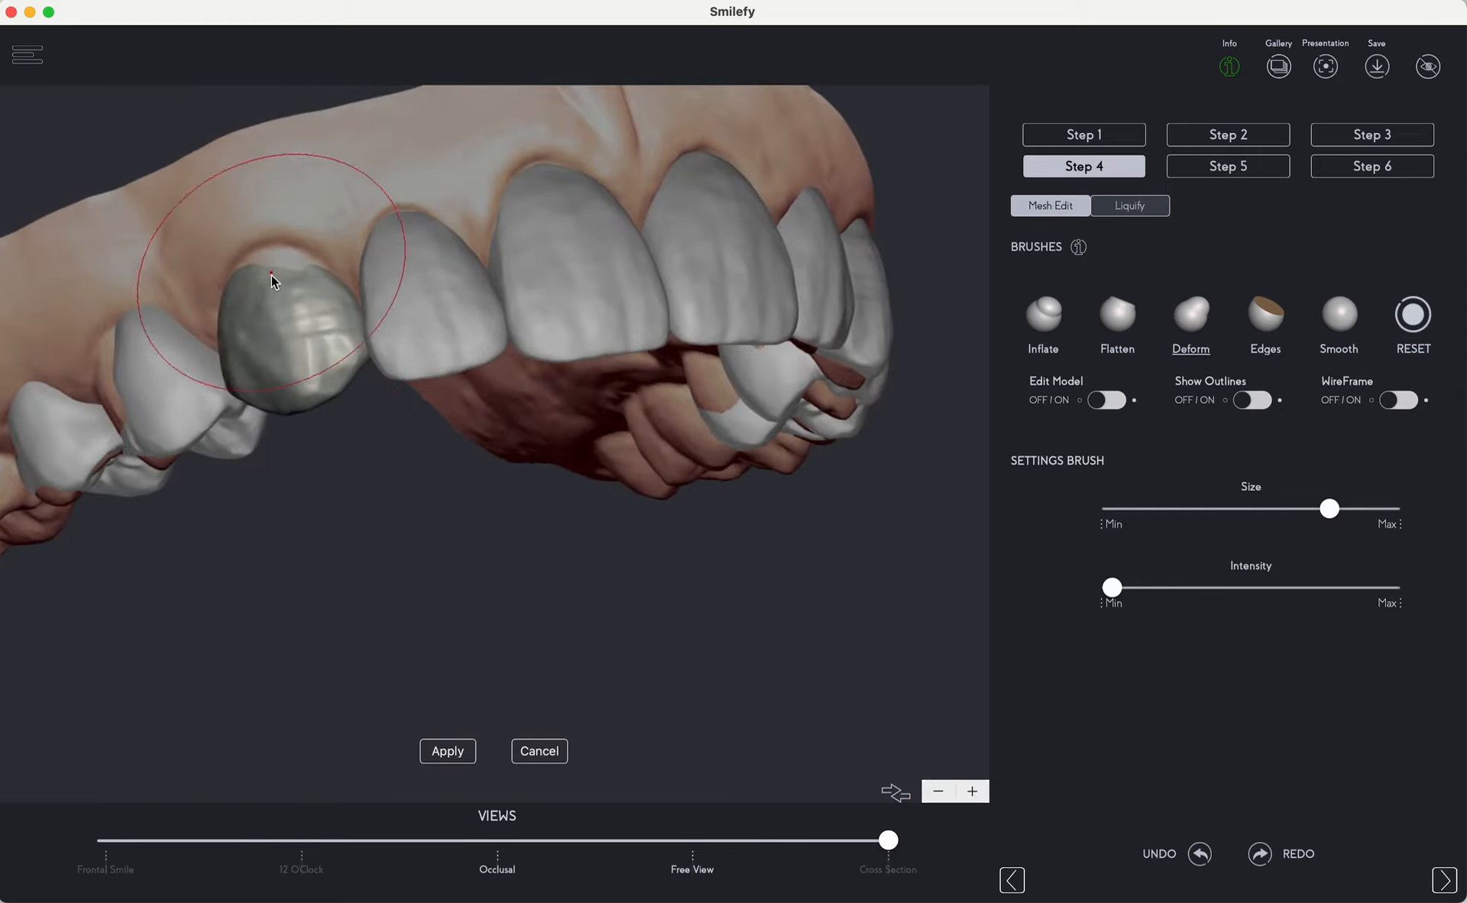
# Deform the buccal surfaces of the patient's right premolars, extending the first premolar over the exposed scan at its distal side.
pyautogui.moveTo(272, 550)
pyautogui.mouseDown()
pyautogui.moveTo(478, 520)
pyautogui.moveTo(462, 550)
pyautogui.mouseUp()
pyautogui.click(328, 545)
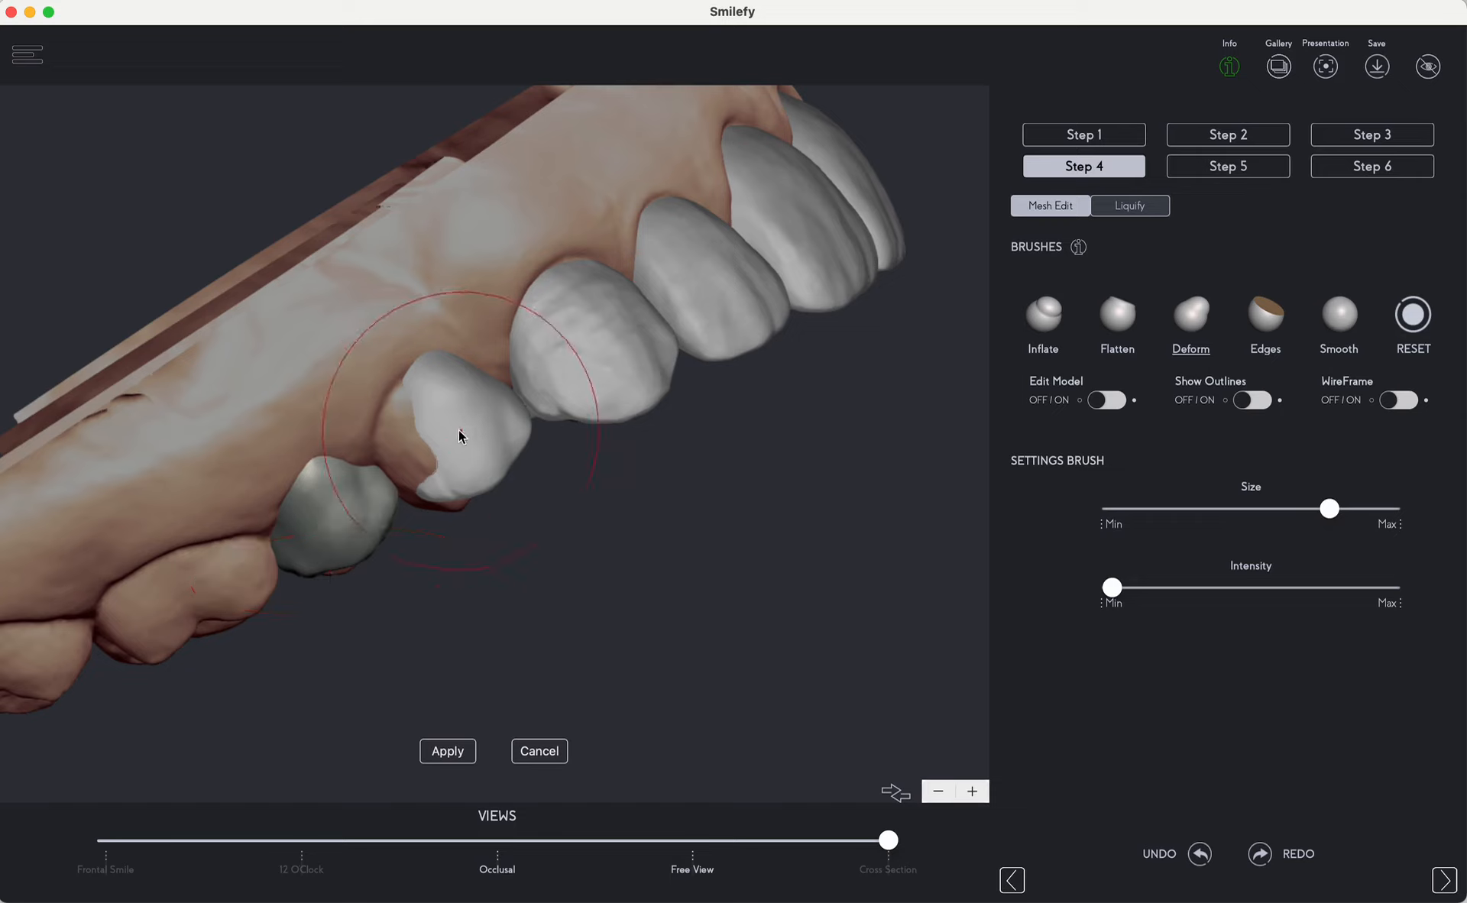
pyautogui.click(440, 437)
pyautogui.moveTo(424, 396)
pyautogui.mouseDown()
pyautogui.moveTo(383, 429)
pyautogui.moveTo(352, 420)
pyautogui.mouseUp()
pyautogui.moveTo(517, 478)
pyautogui.mouseDown()
pyautogui.moveTo(583, 442)
pyautogui.moveTo(447, 341)
pyautogui.mouseUp()
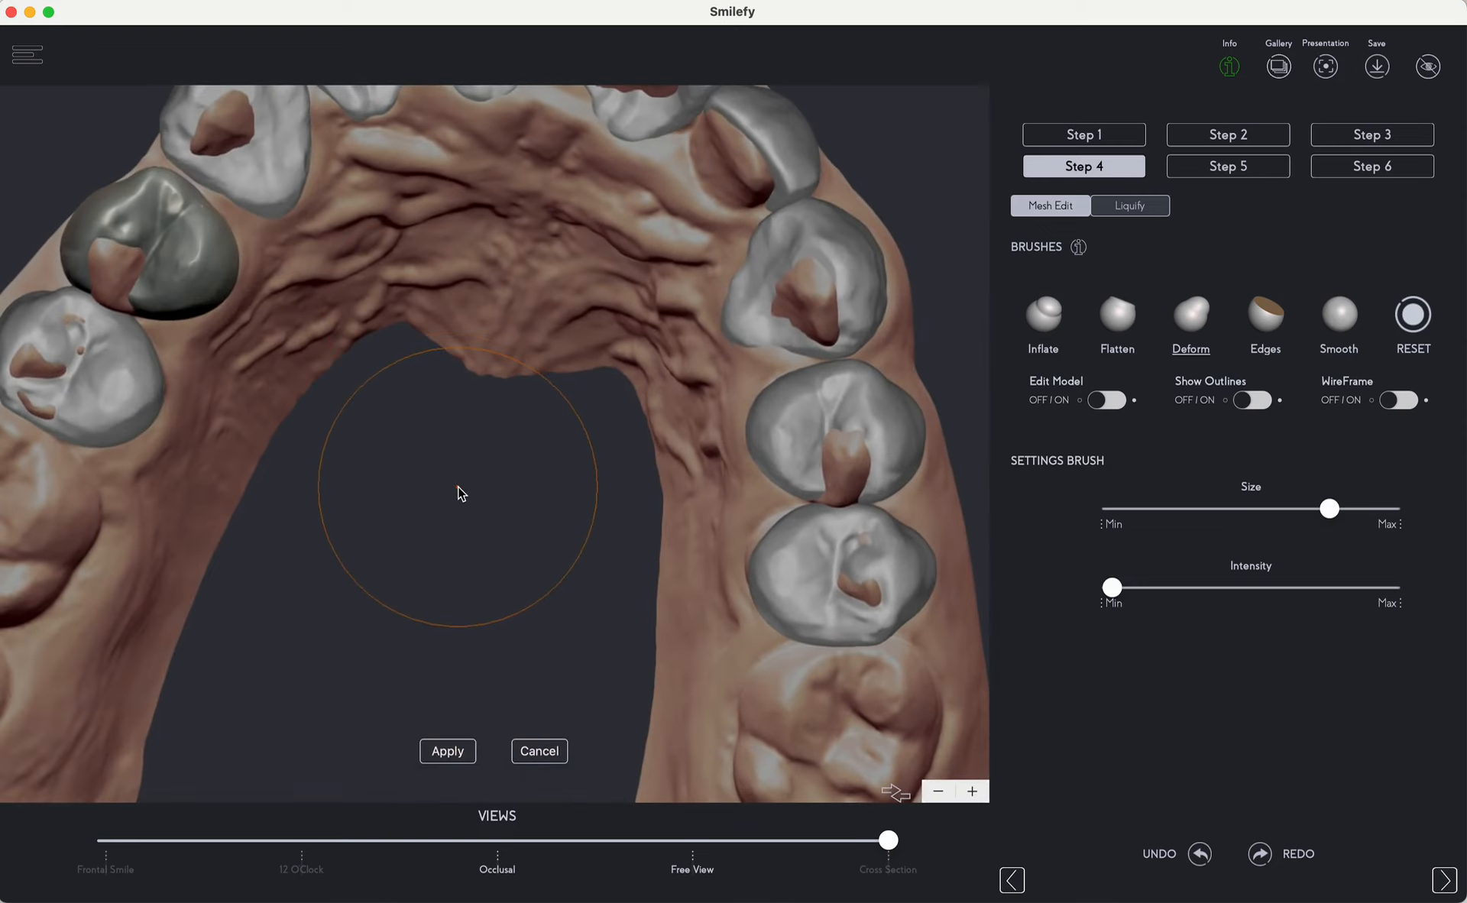
# Switch to the Flatten brush and push the lingual surfaces of both central incisors and the patient's right lateral incisor beneath the scan.
pyautogui.moveTo(457, 486)
pyautogui.mouseDown()
pyautogui.moveTo(475, 501)
pyautogui.moveTo(457, 543)
pyautogui.moveTo(580, 428)
pyautogui.mouseUp()
pyautogui.click(1118, 314)
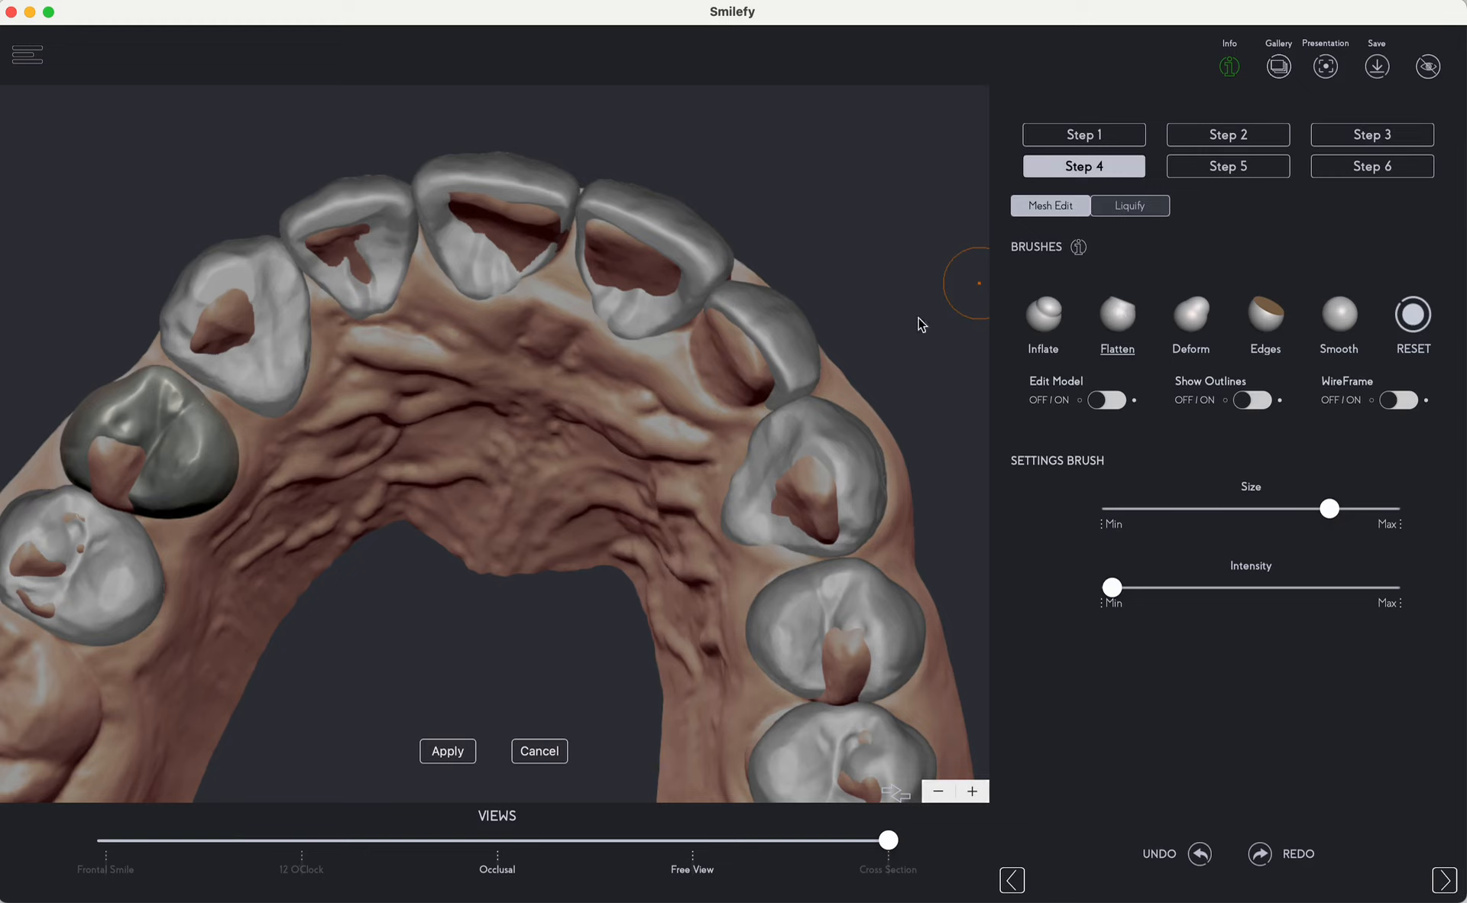
pyautogui.click(625, 327)
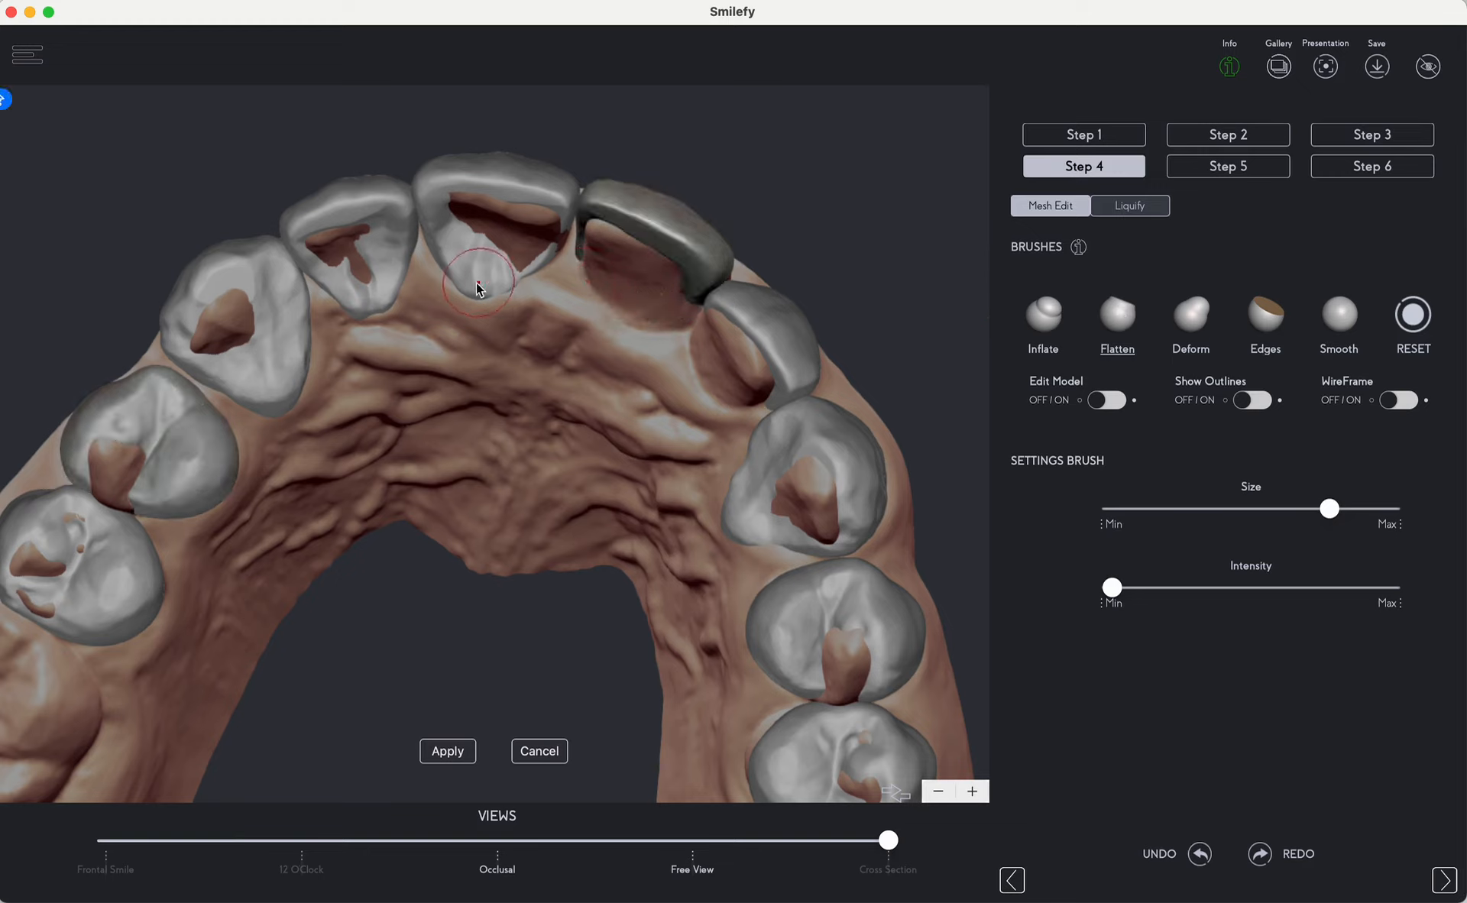
pyautogui.click(459, 260)
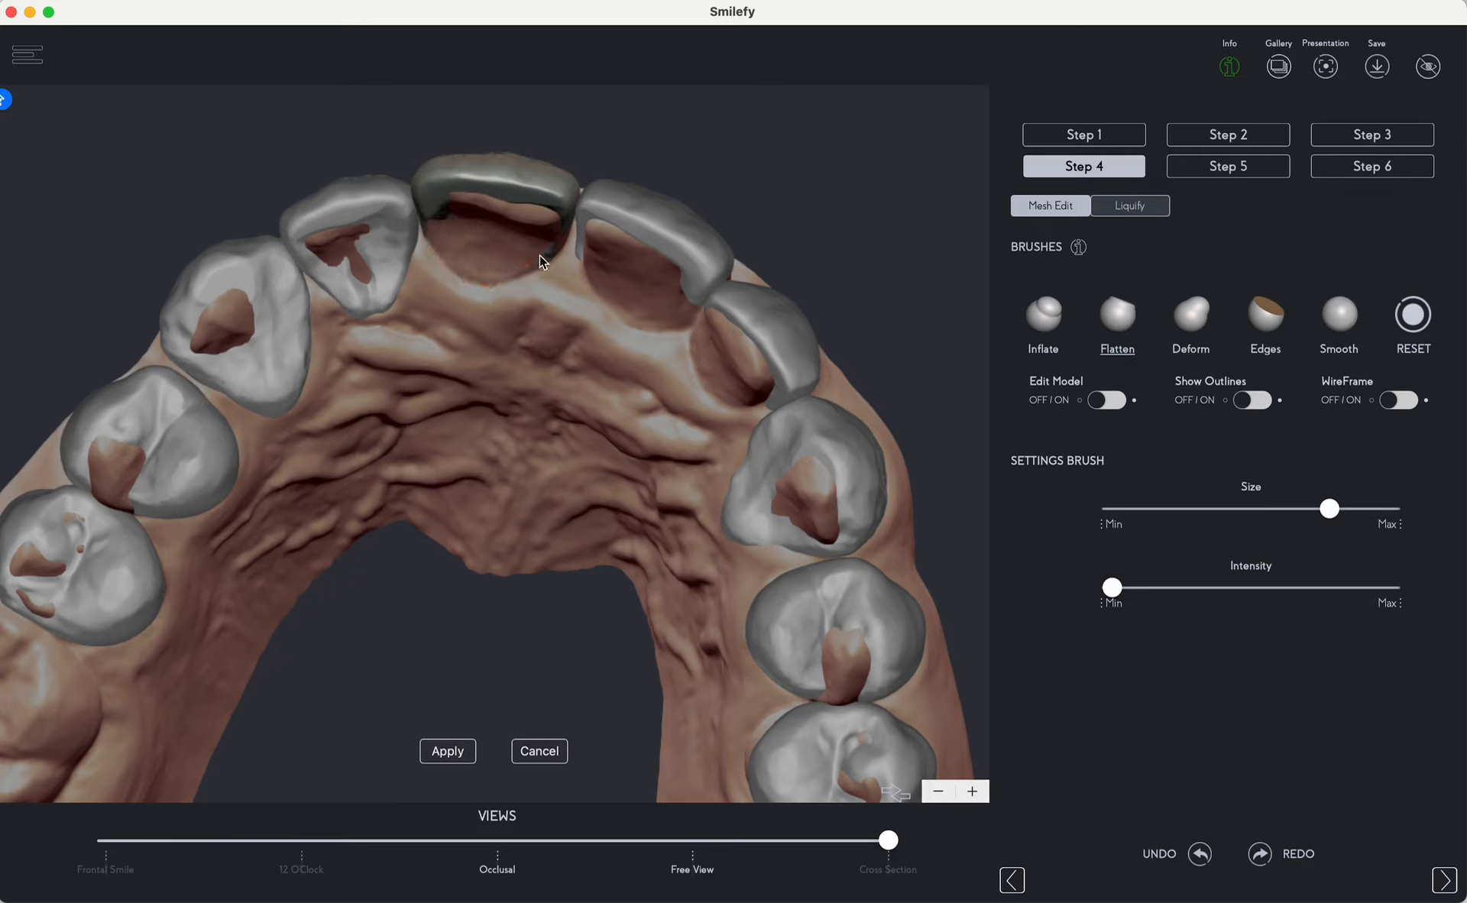
pyautogui.click(378, 255)
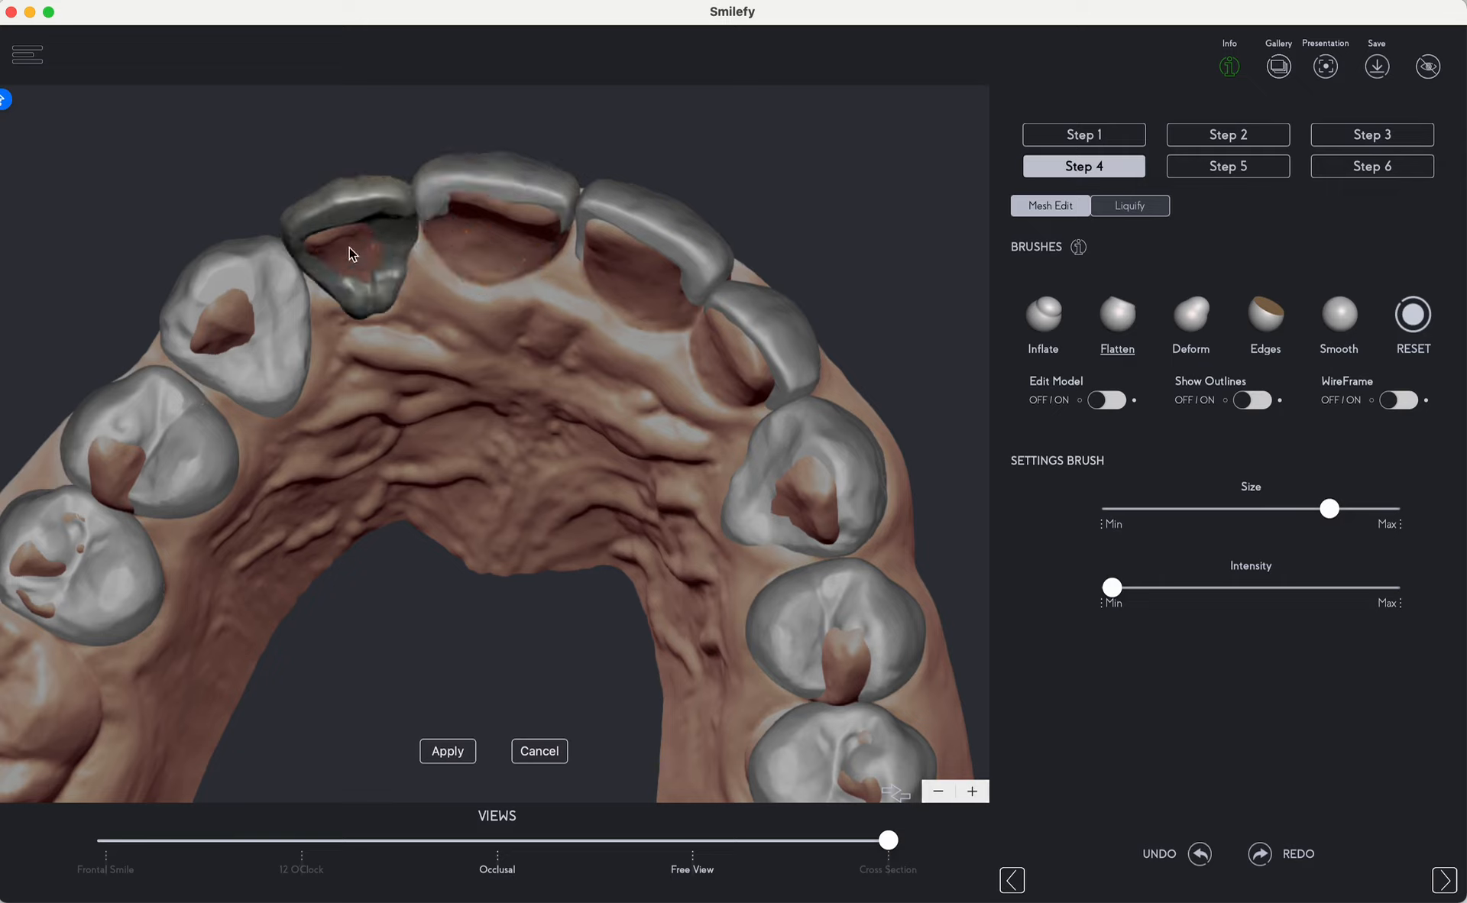
# Flatten the lingual surfaces of the right and left canines until the scan shows through on the palatal side.
pyautogui.click(275, 363)
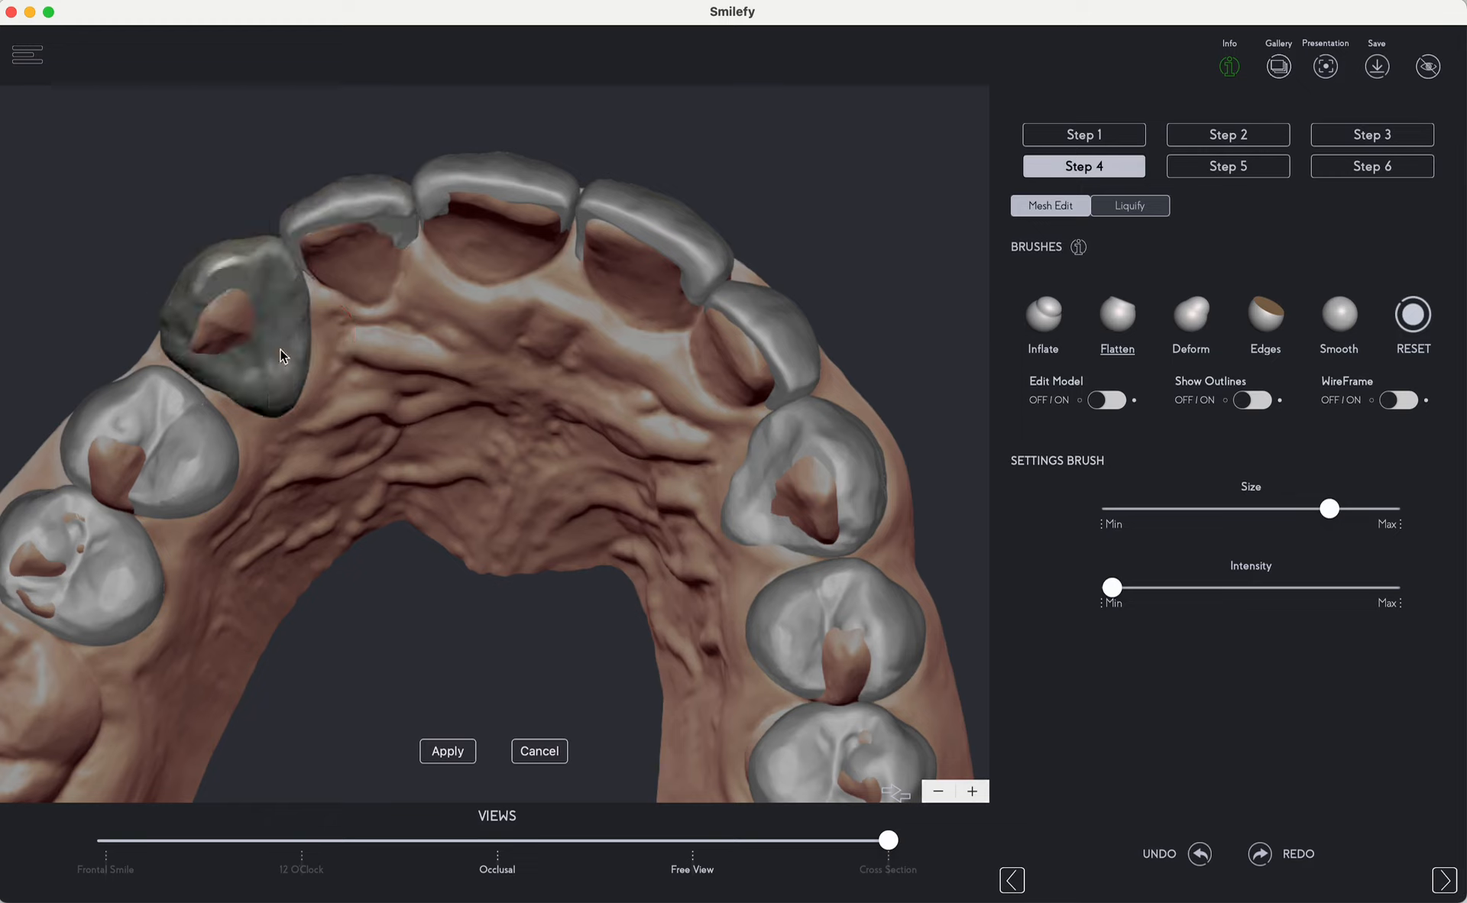
pyautogui.moveTo(266, 351); pyautogui.dragTo(266, 347)
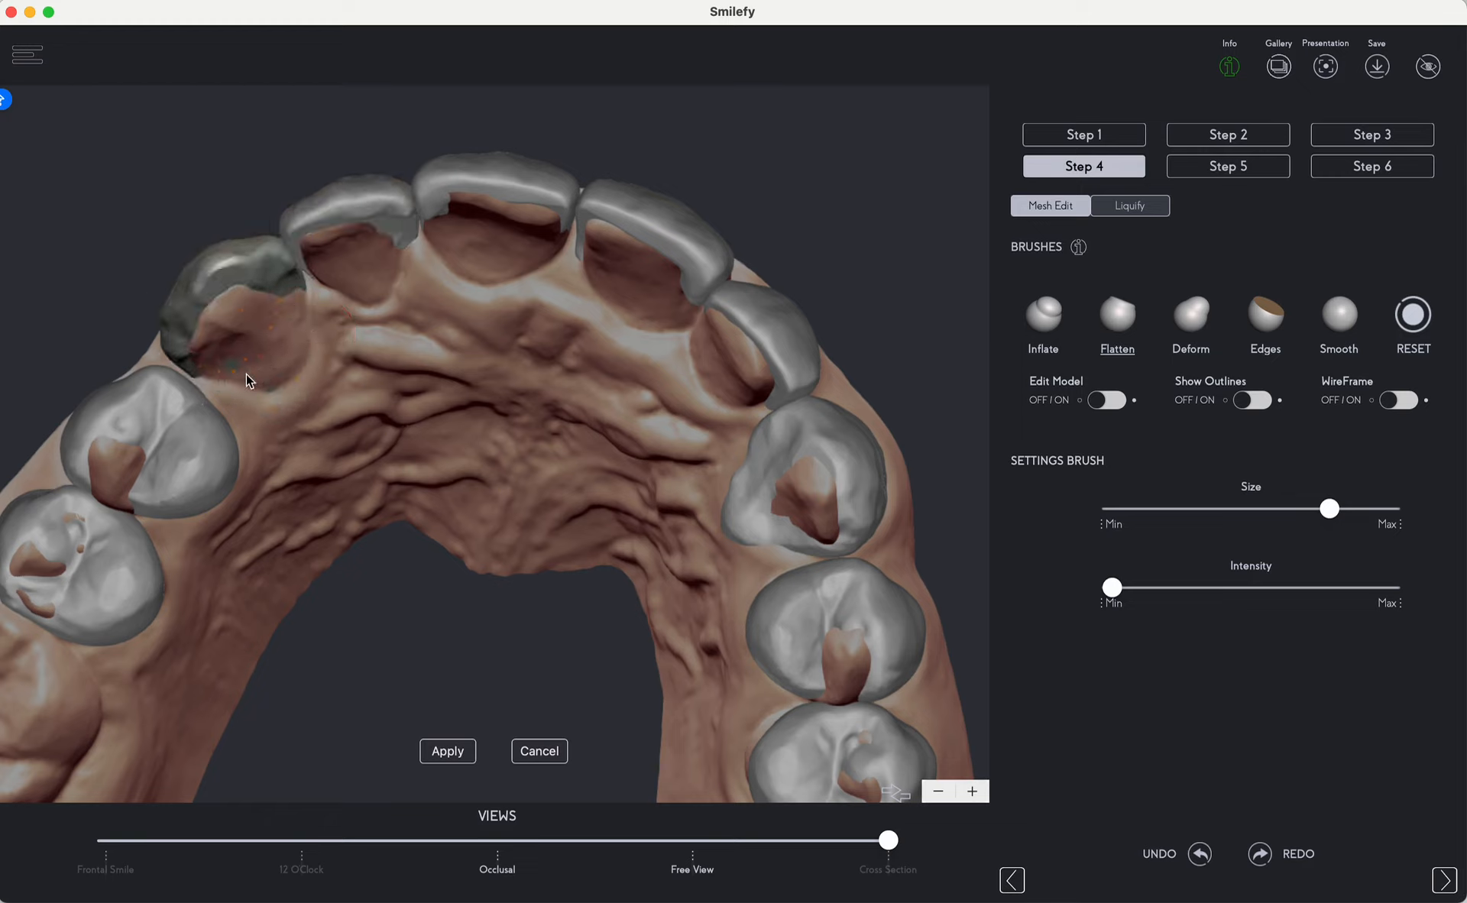
pyautogui.click(761, 526)
pyautogui.moveTo(784, 465); pyautogui.dragTo(769, 527)
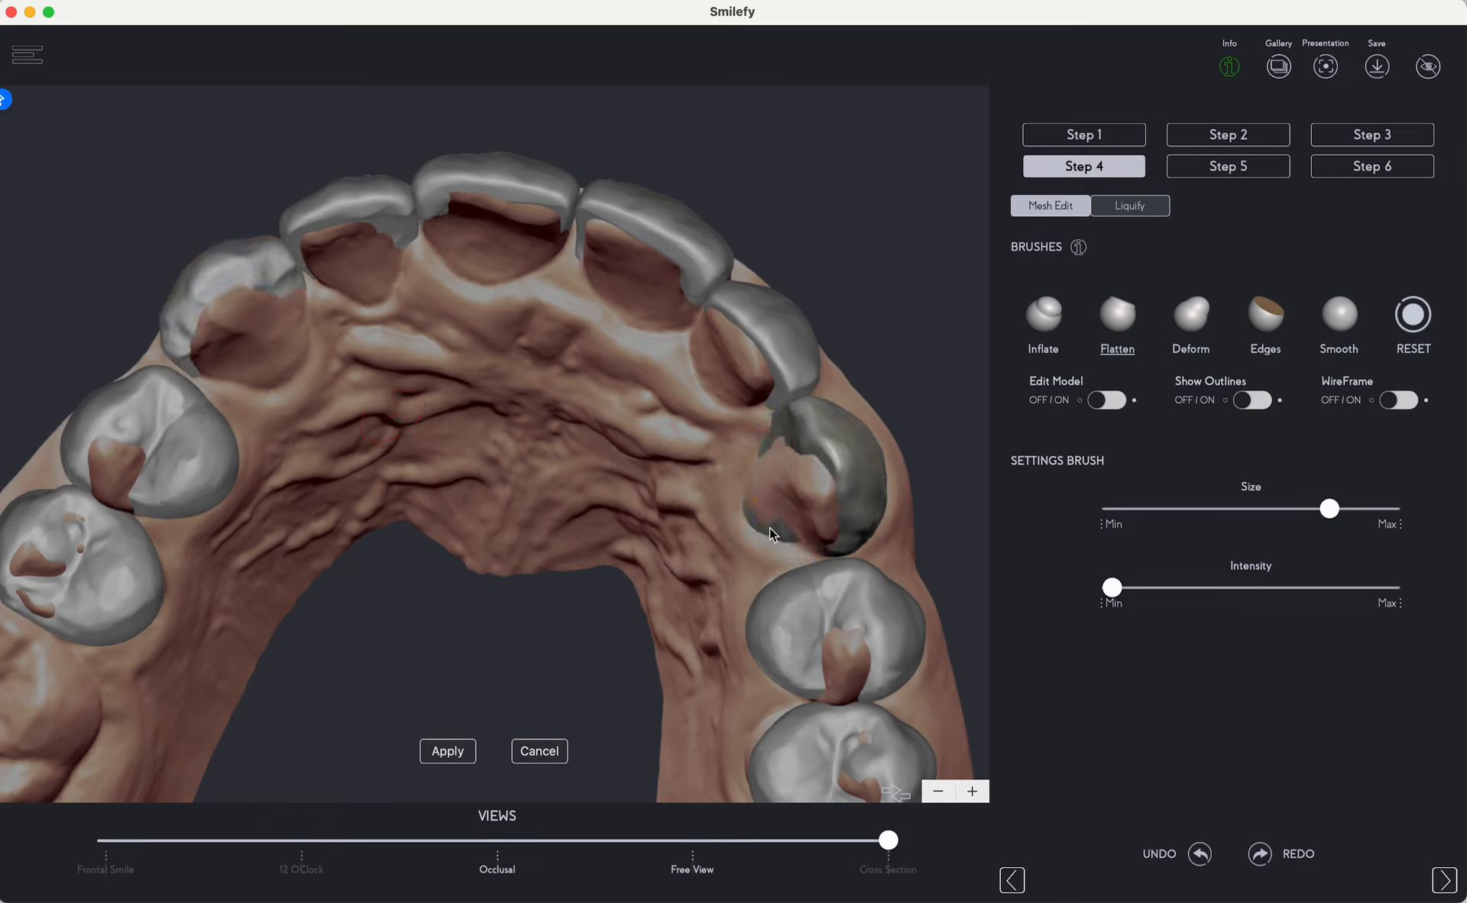
# Flatten the lingual halves of the patient's right first and second premolars beneath the scan.
pyautogui.click(182, 440)
pyautogui.moveTo(182, 440)
pyautogui.mouseDown()
pyautogui.moveTo(213, 388)
pyautogui.moveTo(158, 524)
pyautogui.moveTo(172, 507)
pyautogui.mouseUp()
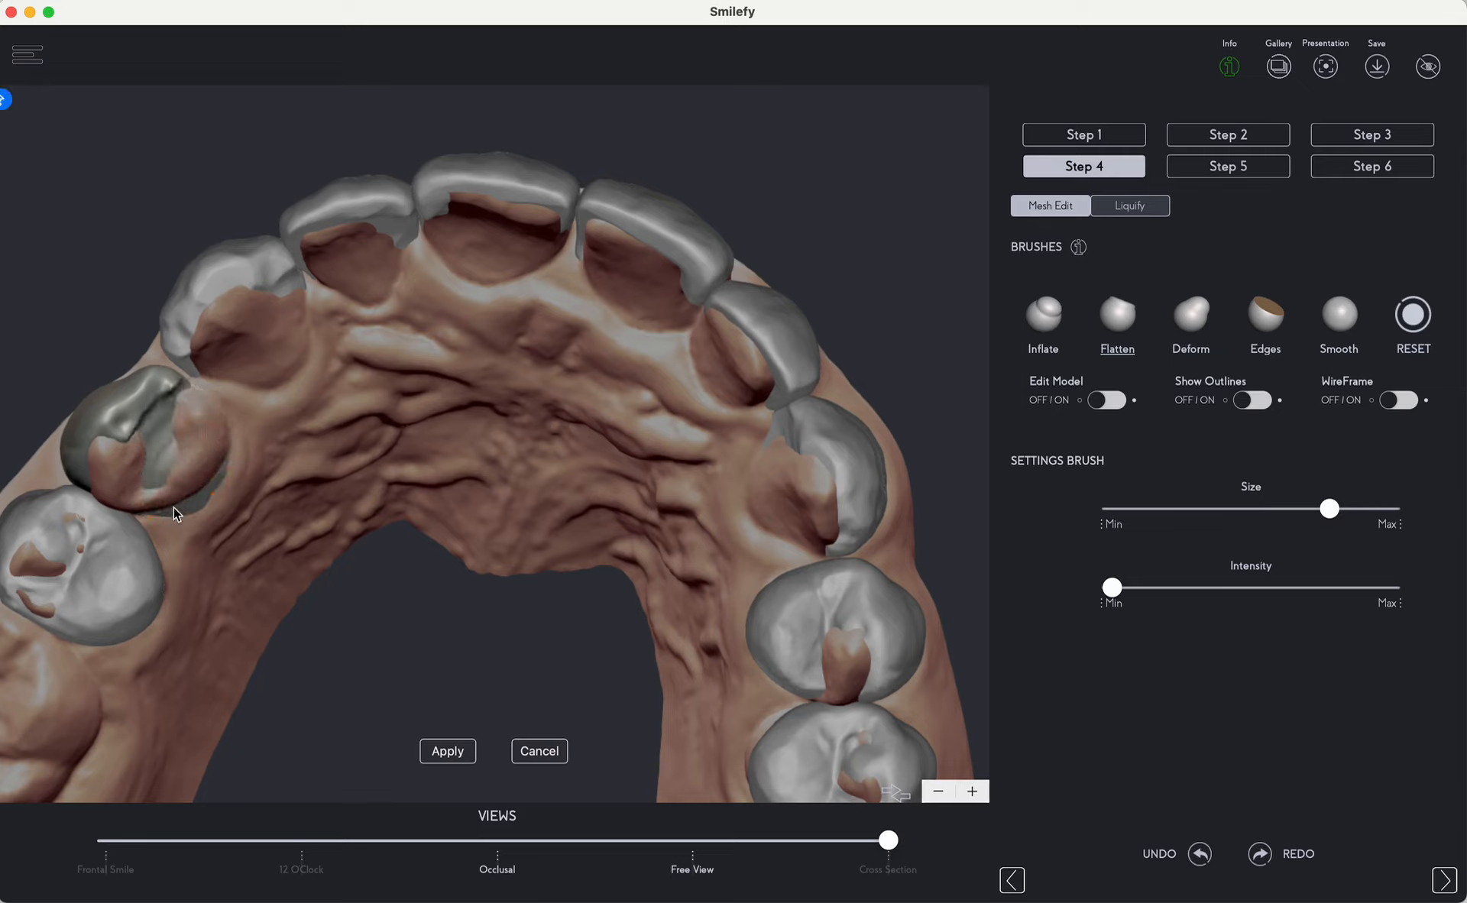
pyautogui.click(127, 565)
pyautogui.moveTo(172, 466)
pyautogui.mouseDown()
pyautogui.moveTo(144, 489)
pyautogui.moveTo(131, 563)
pyautogui.moveTo(66, 615)
pyautogui.moveTo(140, 598)
pyautogui.mouseUp()
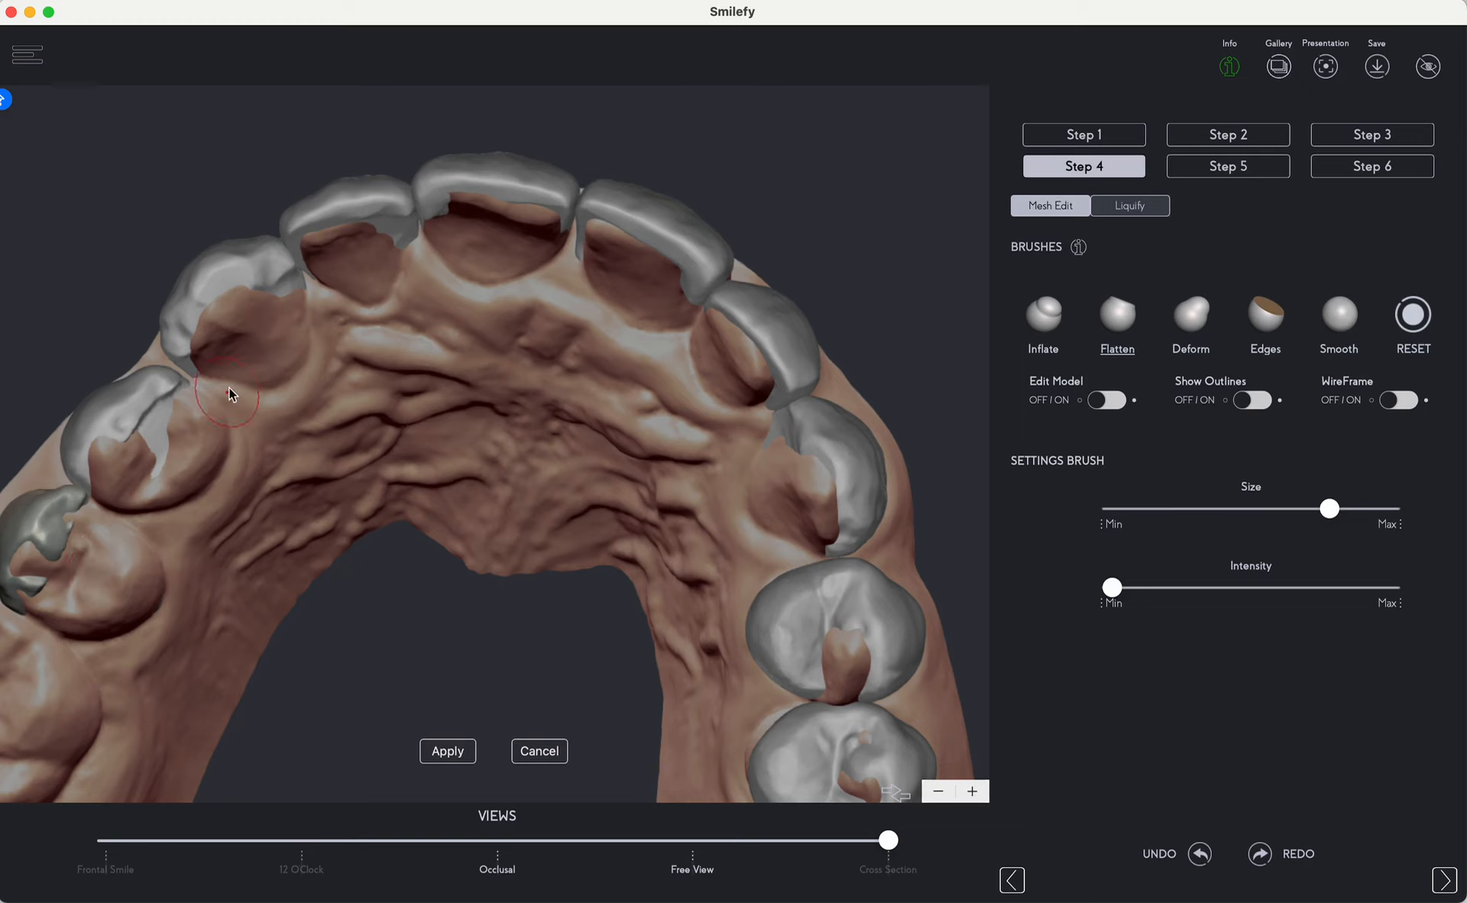
# Return to the Deform brush and touch up the edges of the patient's right canine and lateral incisor.
pyautogui.click(1184, 325)
pyautogui.moveTo(152, 380); pyautogui.dragTo(169, 369)
pyautogui.click(180, 354)
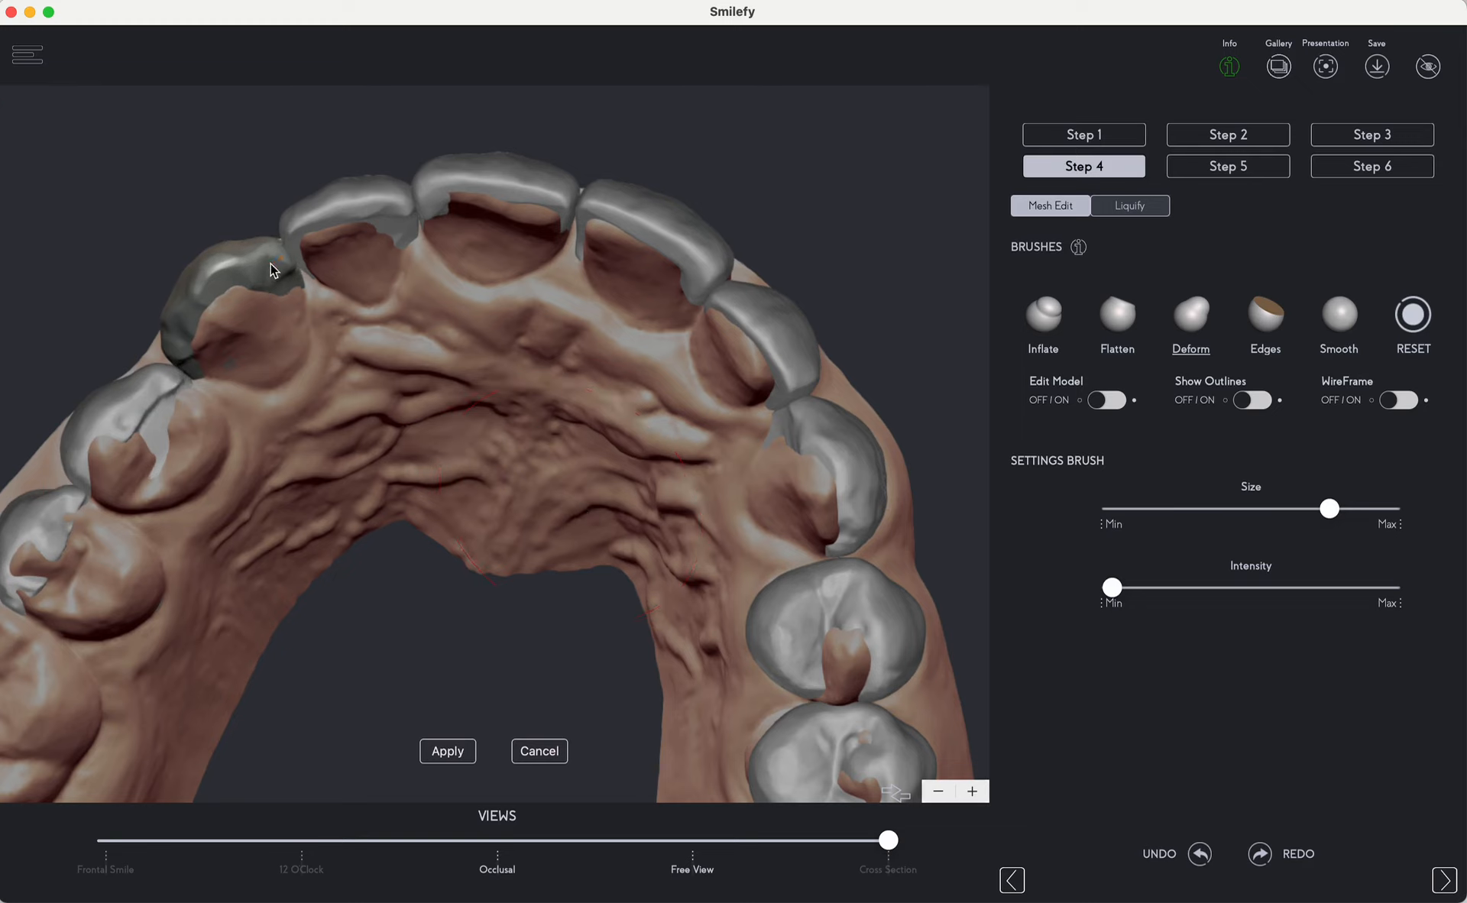
pyautogui.click(291, 236)
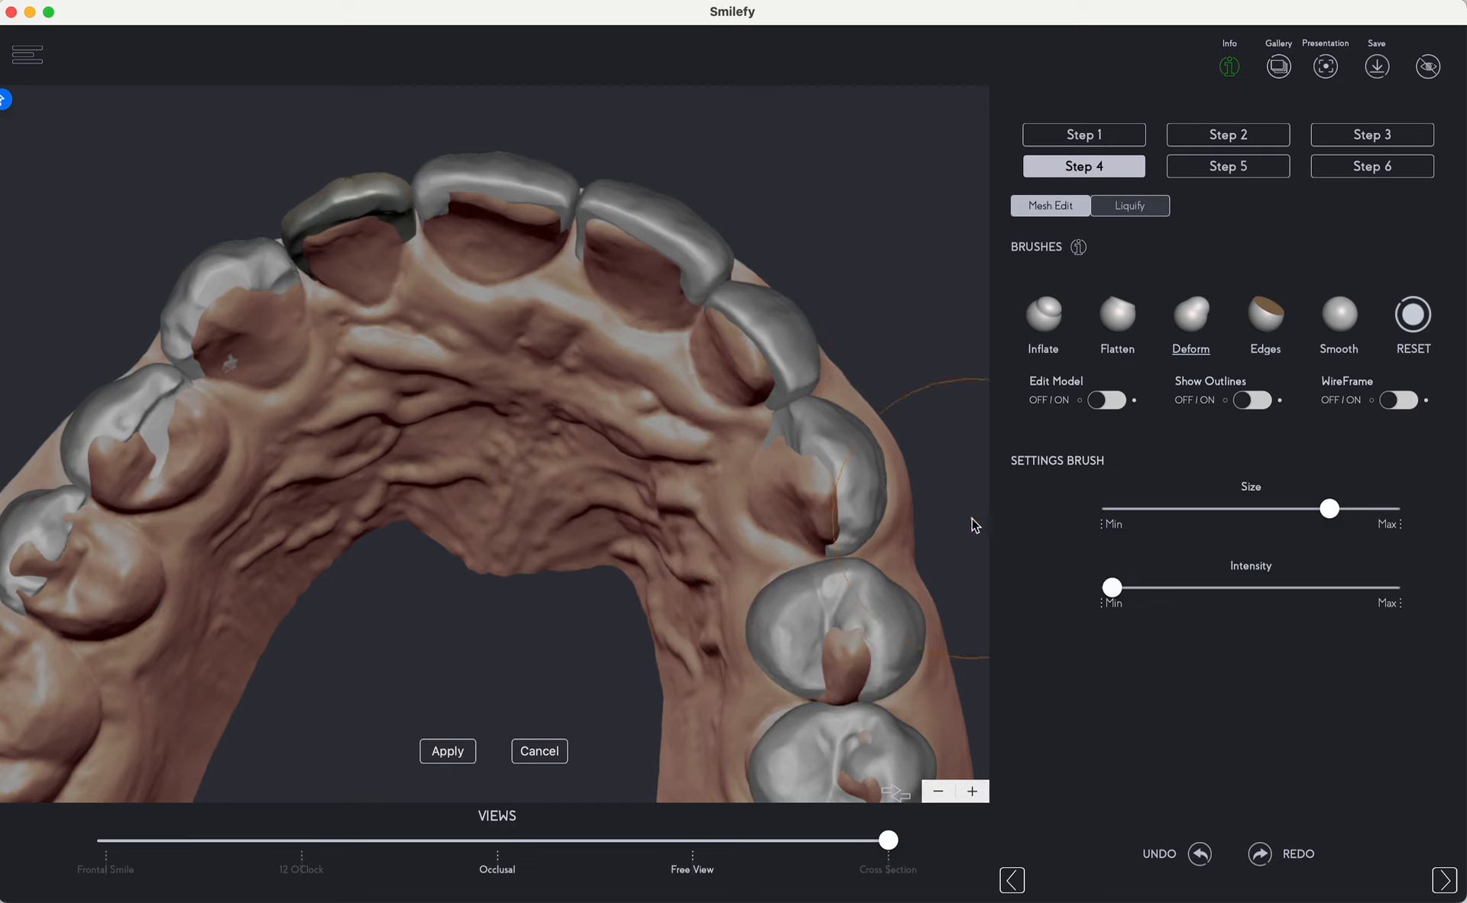
# Flatten the lingual surfaces of the patient's left first and second premolars, and apply all mesh edits.
pyautogui.click(804, 593)
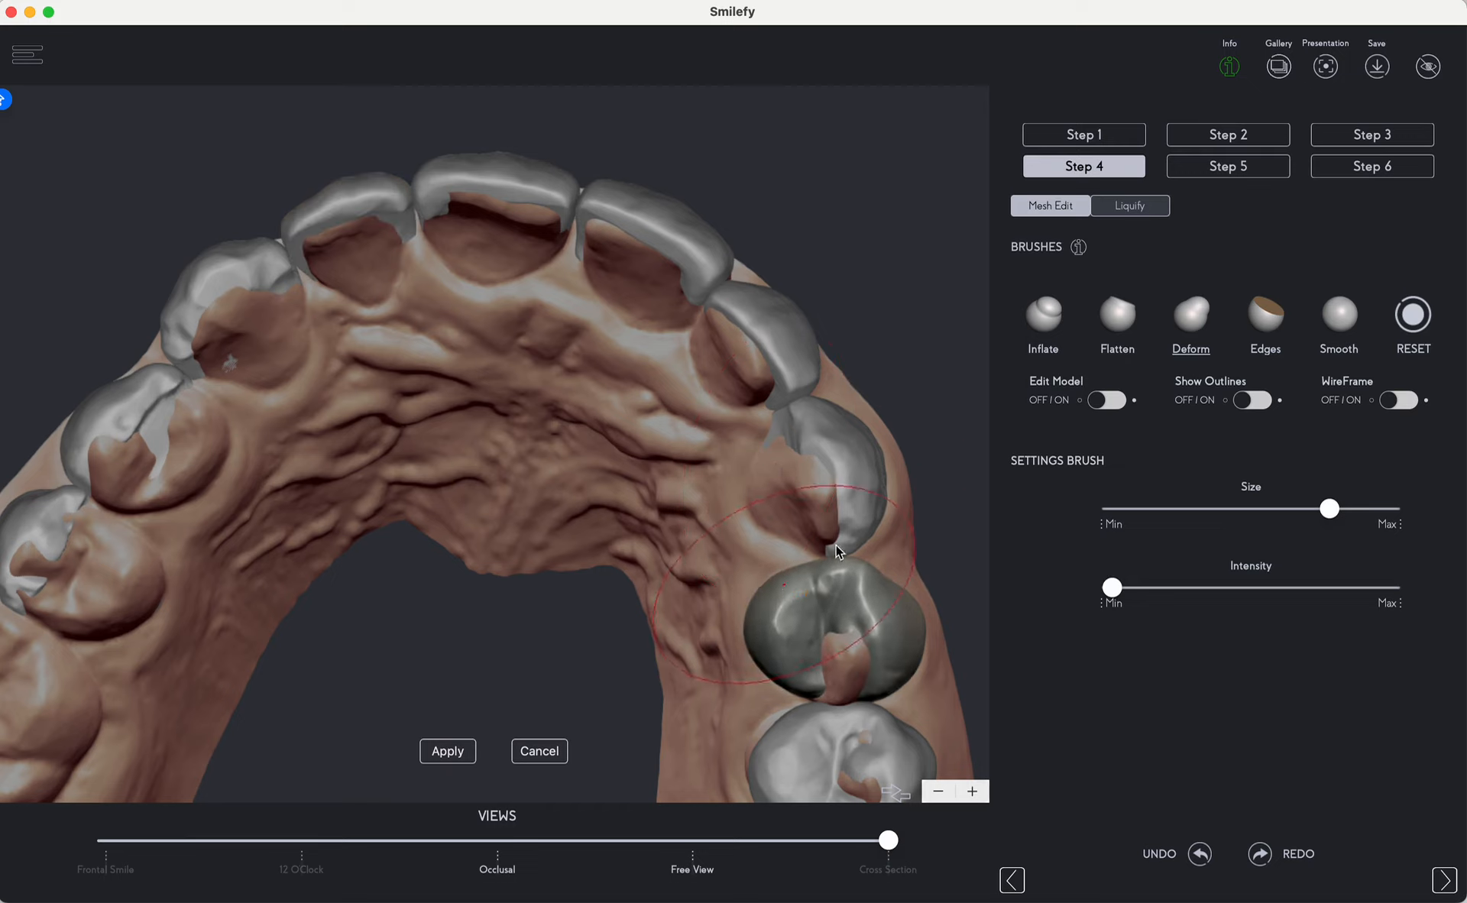
pyautogui.click(1117, 313)
pyautogui.moveTo(813, 621)
pyautogui.mouseDown()
pyautogui.moveTo(754, 626)
pyautogui.moveTo(801, 648)
pyautogui.moveTo(814, 589)
pyautogui.moveTo(771, 652)
pyautogui.moveTo(781, 607)
pyautogui.mouseUp()
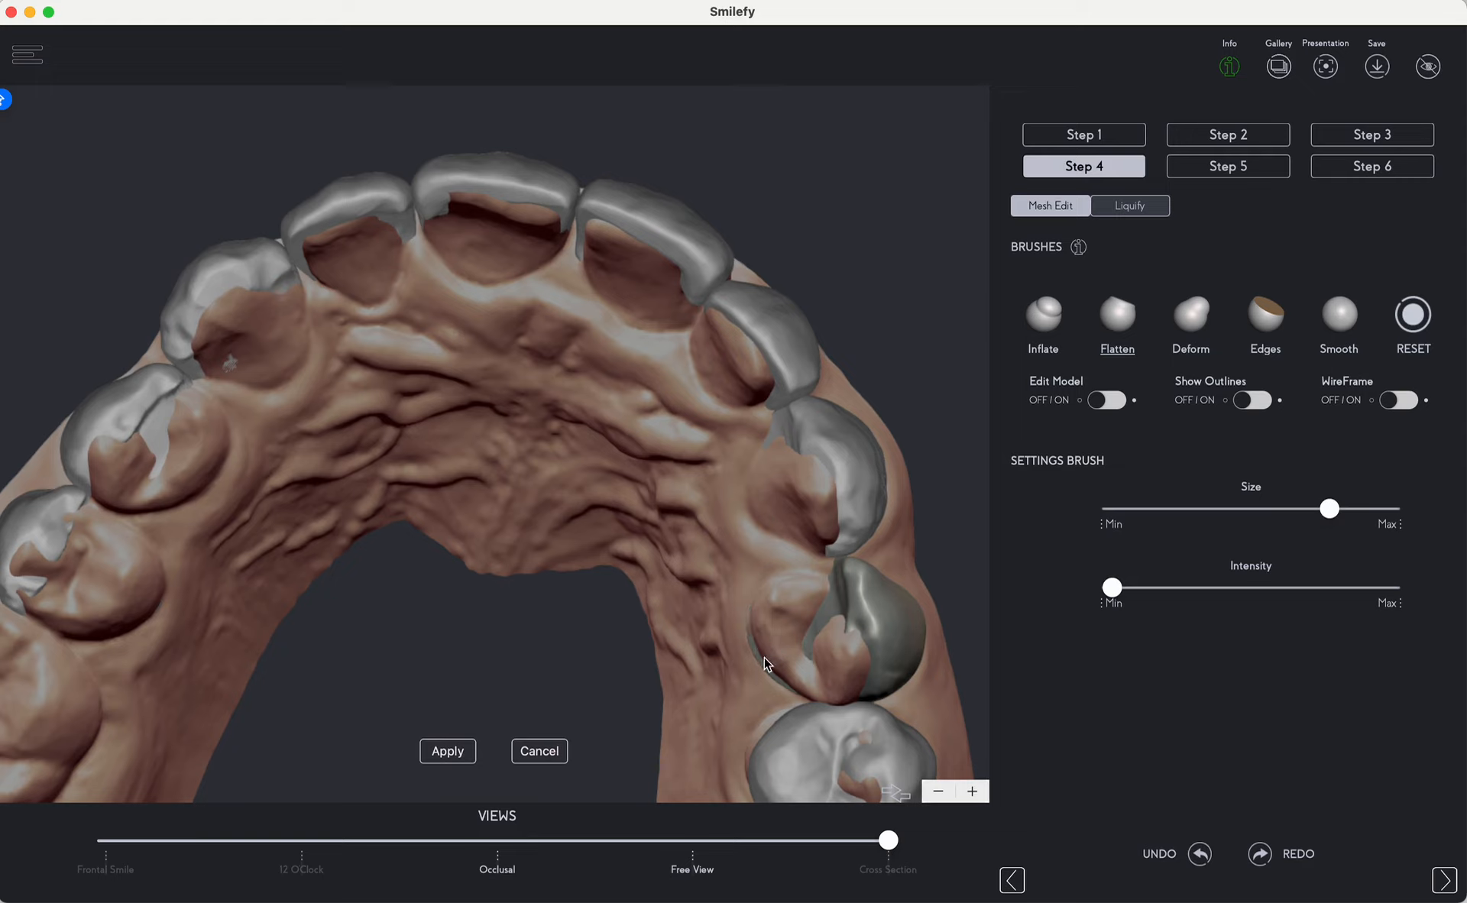
pyautogui.moveTo(782, 666); pyautogui.dragTo(838, 492, button='right')
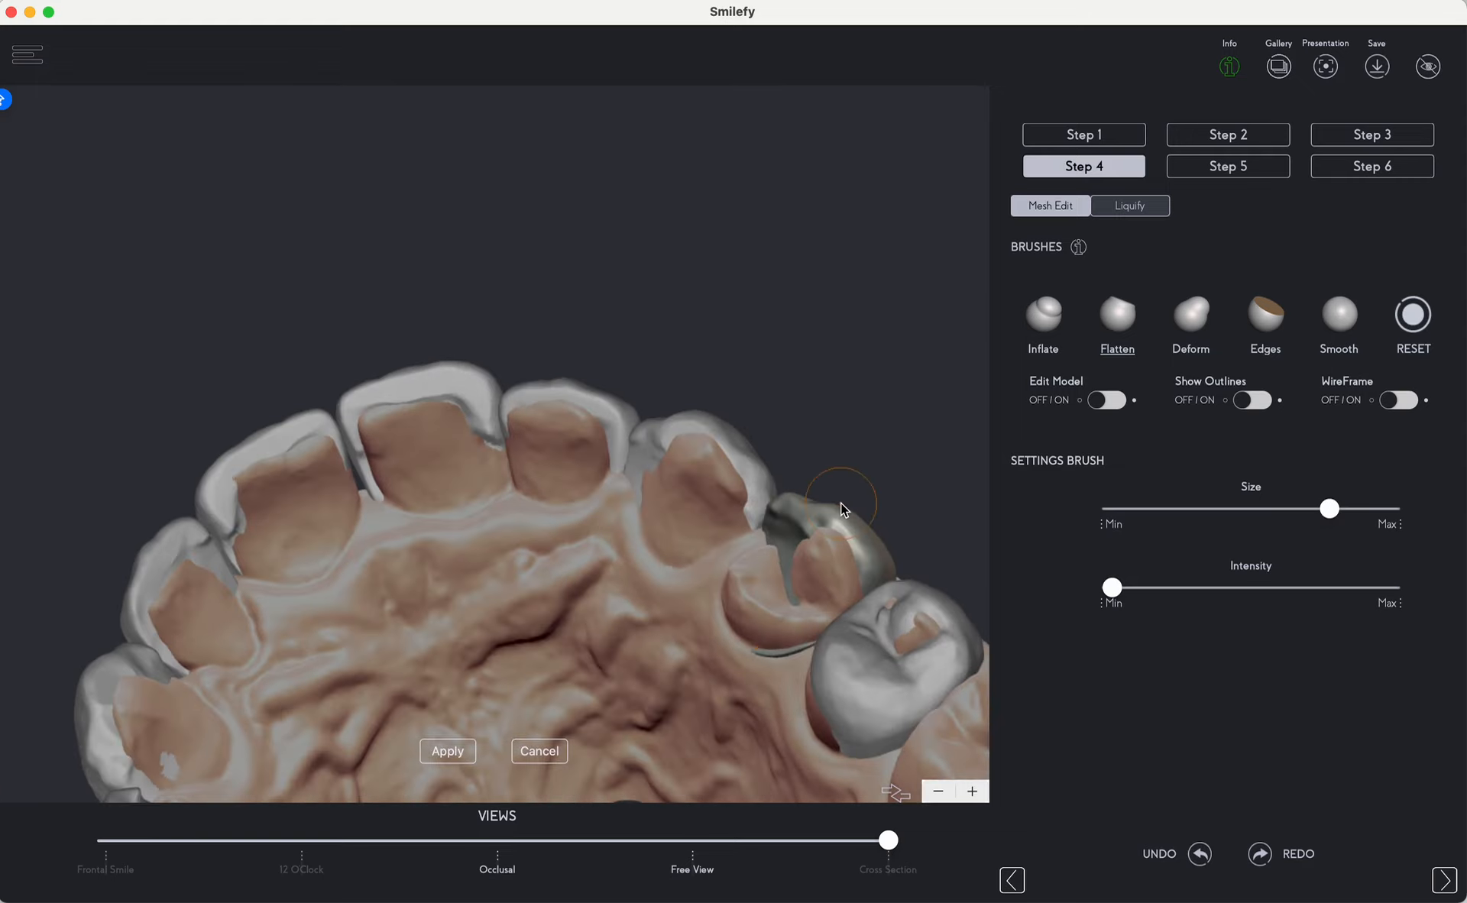
pyautogui.click(845, 688)
pyautogui.moveTo(874, 636)
pyautogui.mouseDown()
pyautogui.moveTo(888, 654)
pyautogui.moveTo(809, 645)
pyautogui.moveTo(893, 736)
pyautogui.mouseUp()
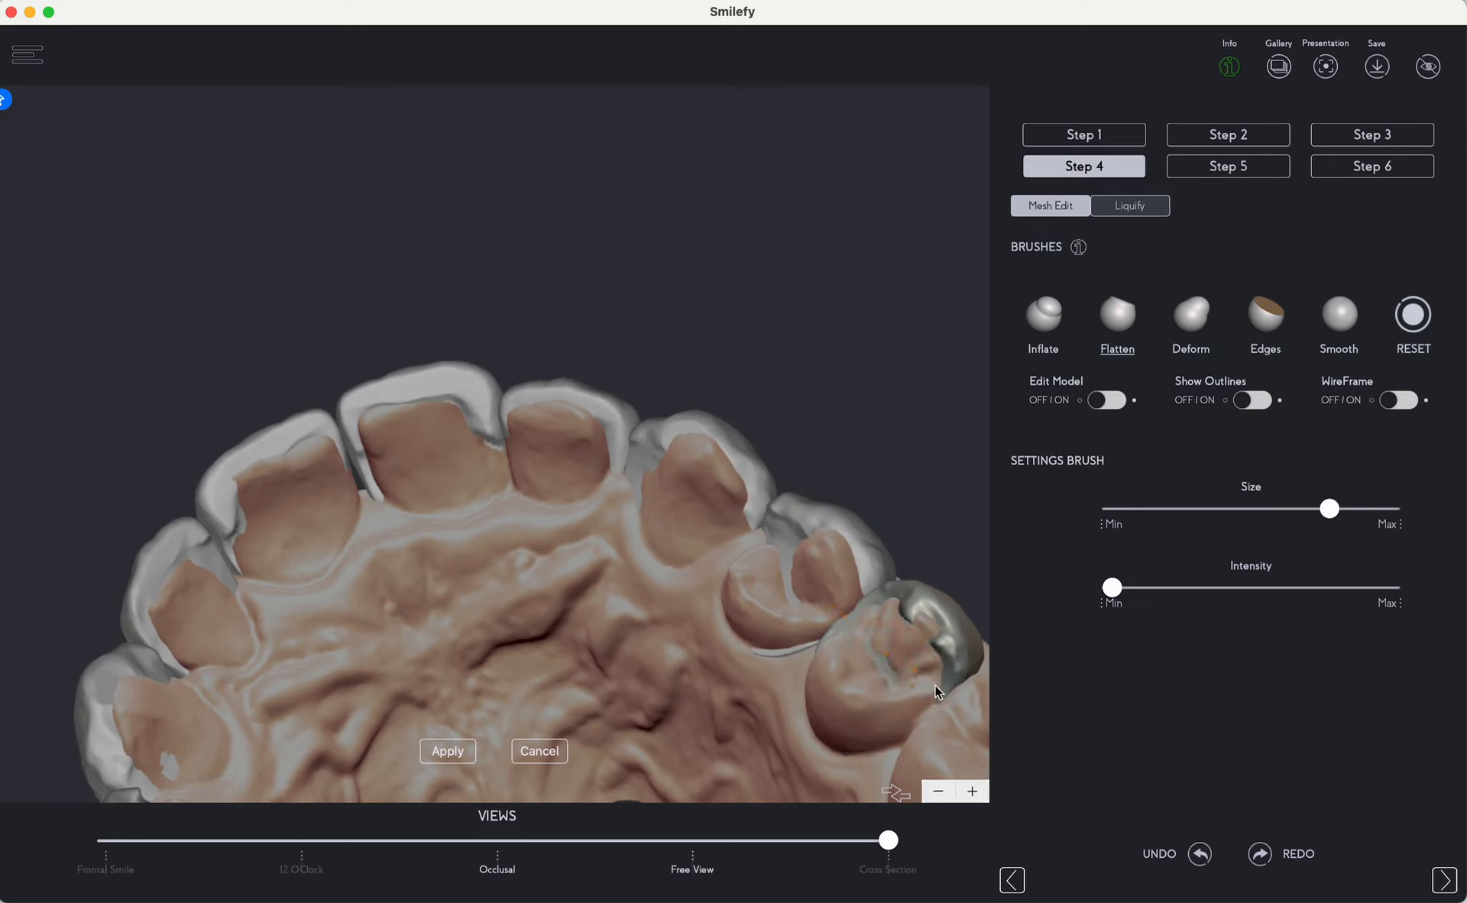
pyautogui.moveTo(843, 610)
pyautogui.mouseDown()
pyautogui.moveTo(878, 655)
pyautogui.moveTo(858, 622)
pyautogui.mouseUp()
pyautogui.moveTo(869, 322); pyautogui.dragTo(614, 566, button='right')
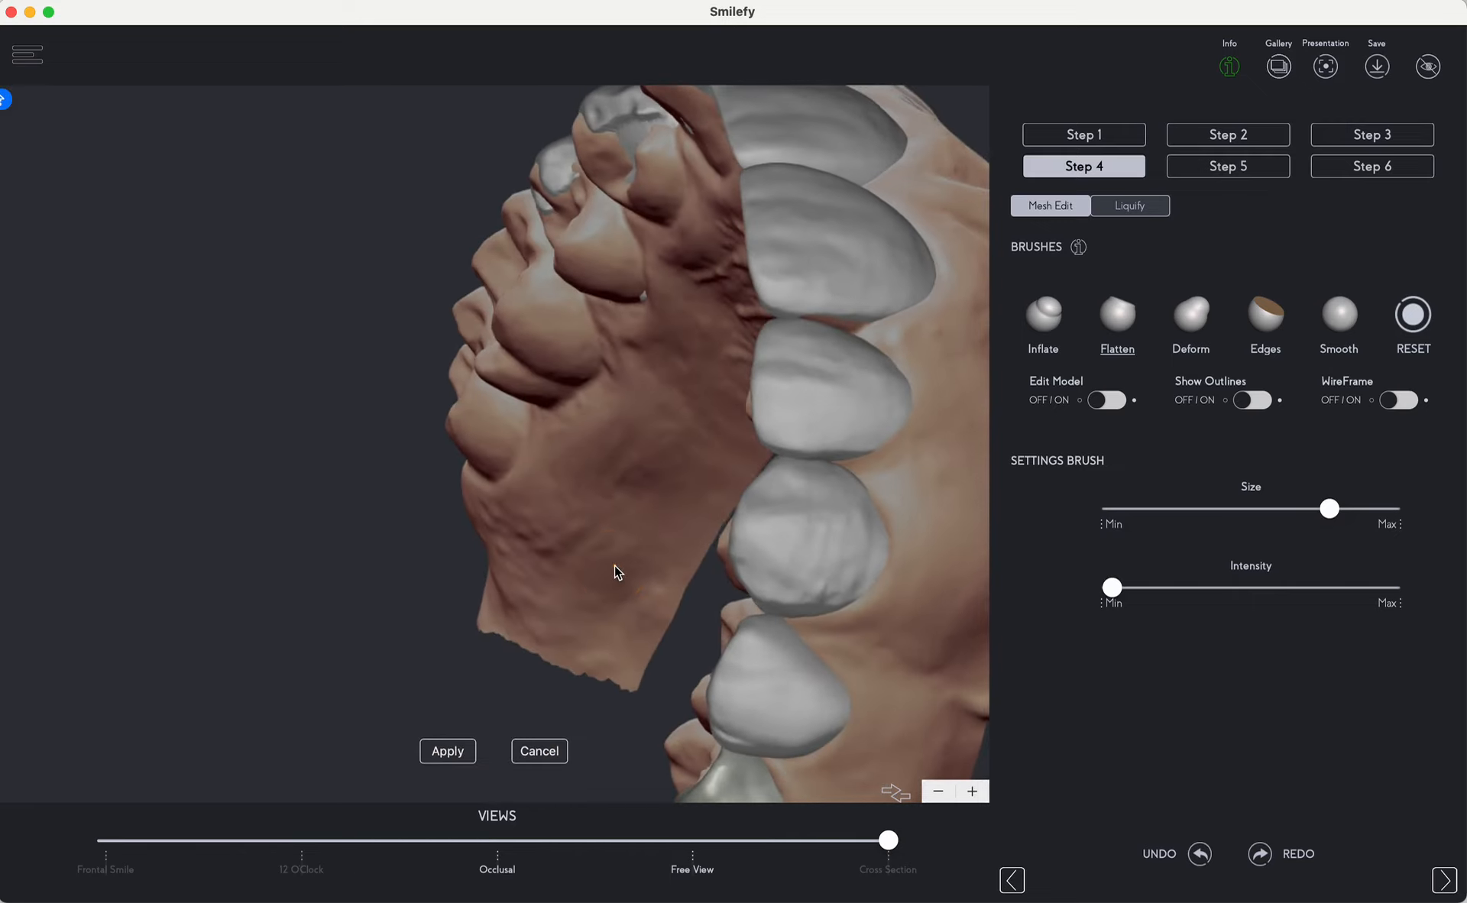
pyautogui.click(449, 752)
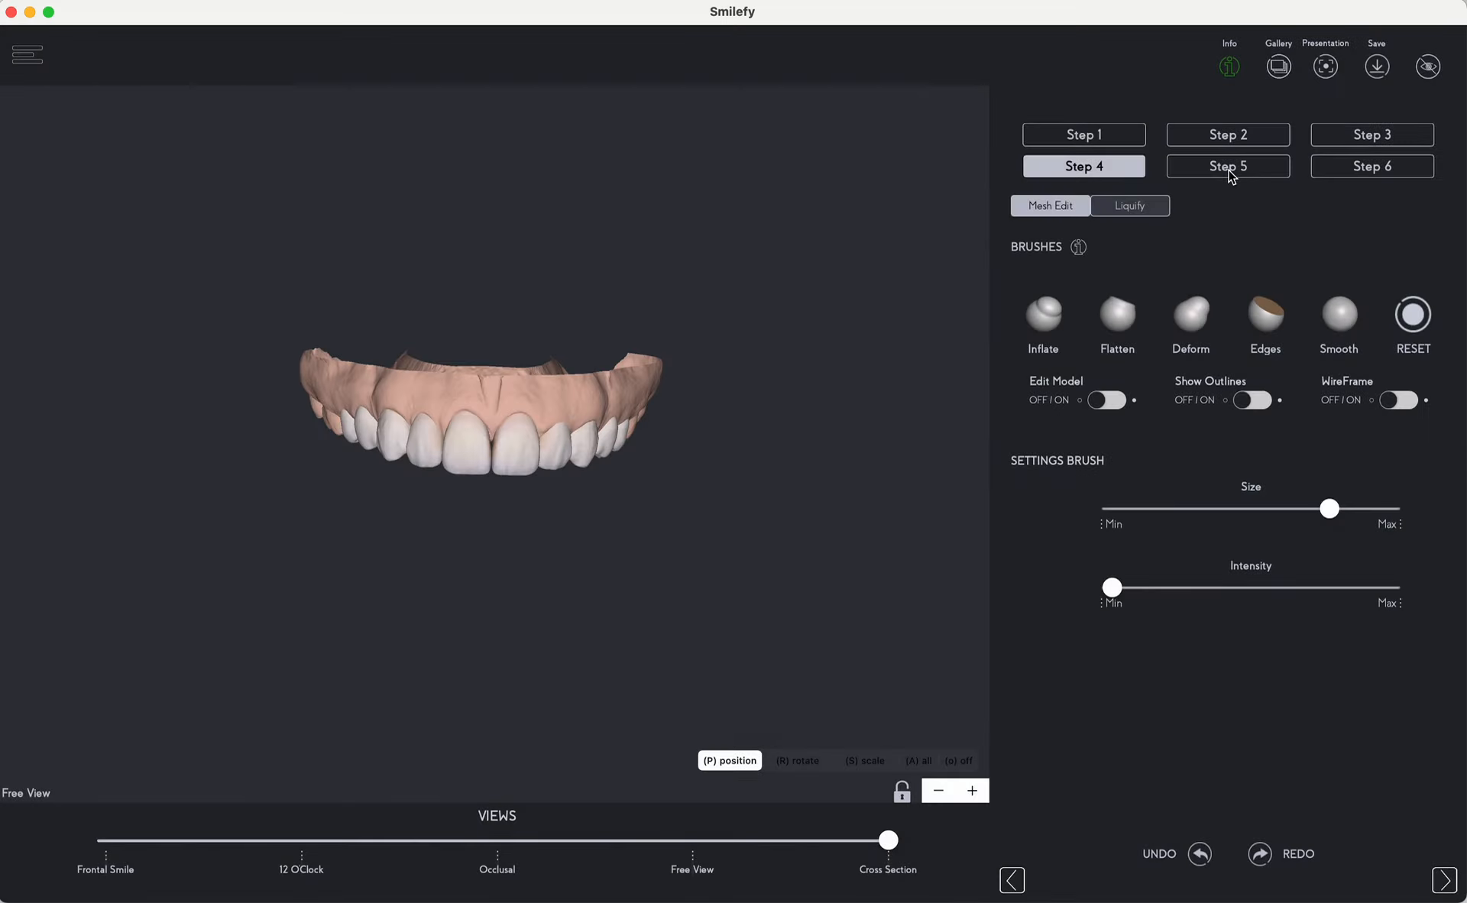
# Go to Step 5 and turn on the 3D light, enlarging the patient's smile in the facial photo.
pyautogui.click(1227, 167)
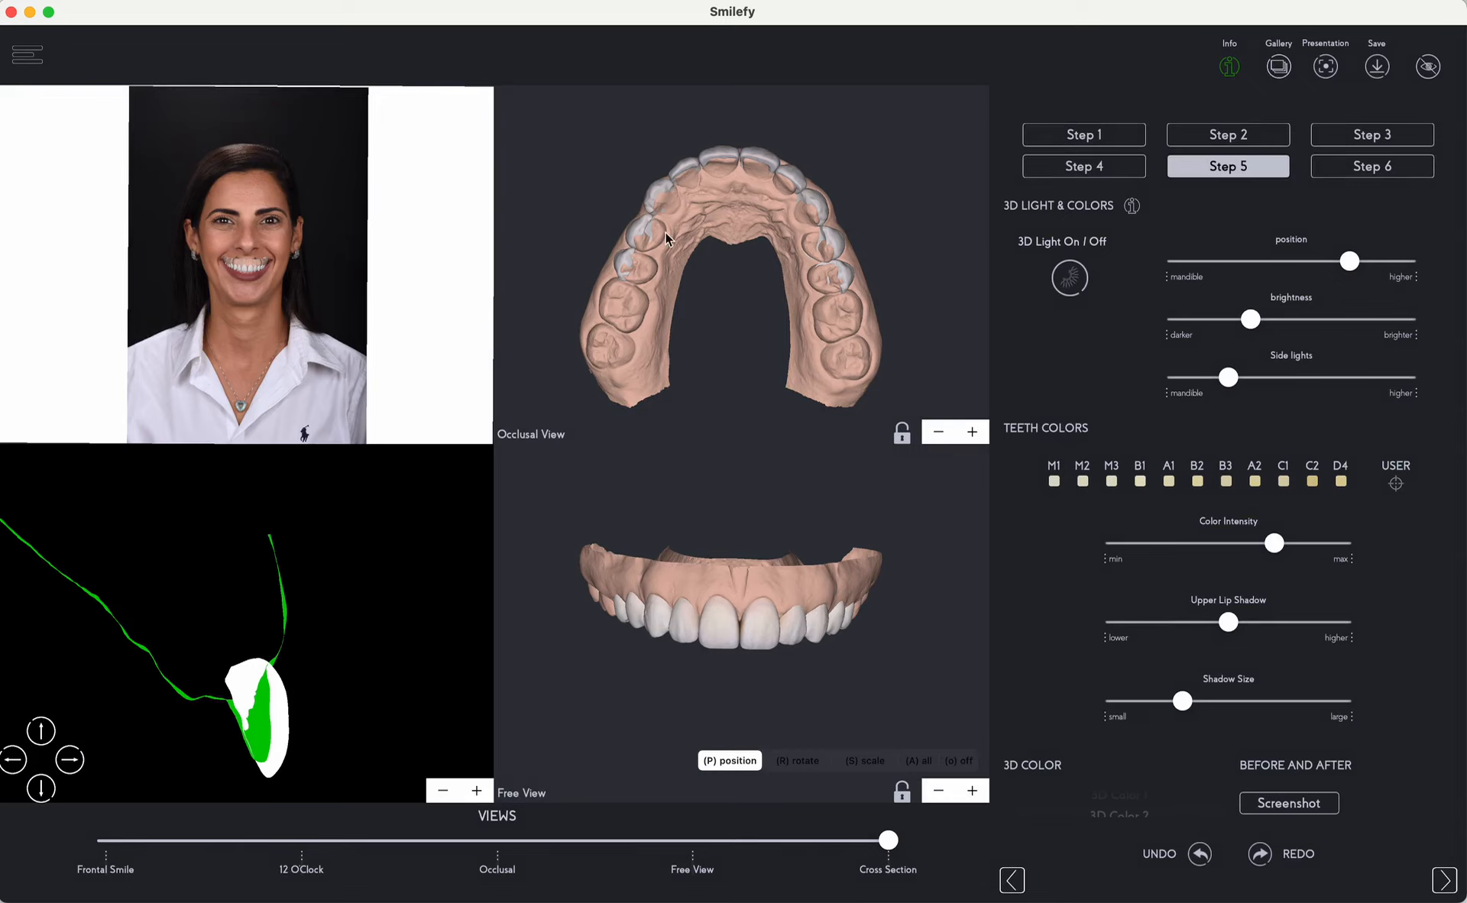
pyautogui.click(1071, 282)
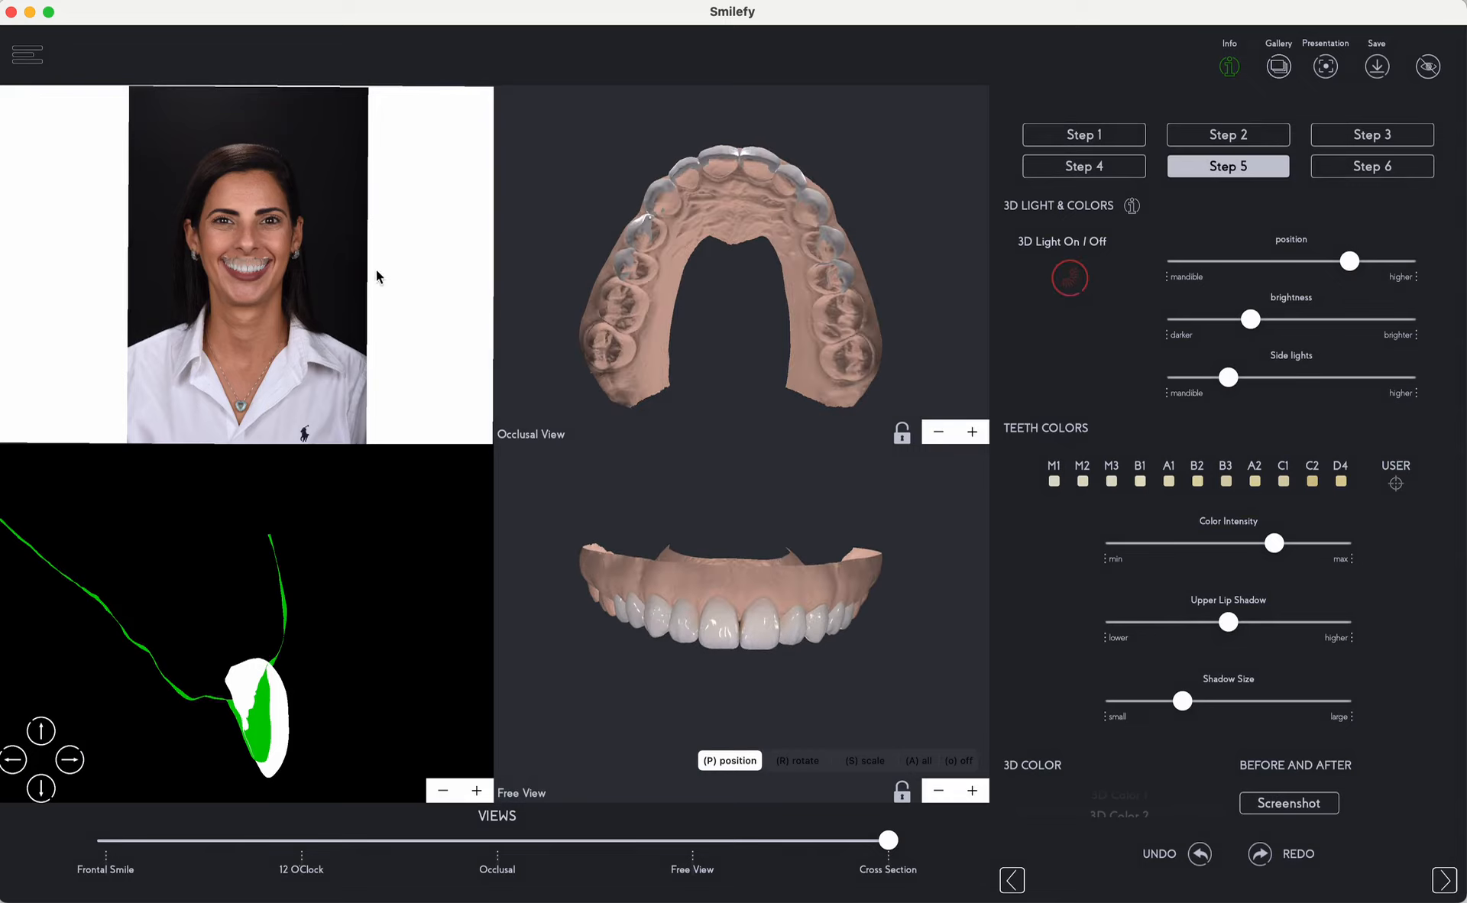
pyautogui.scroll(3, 341, 301)
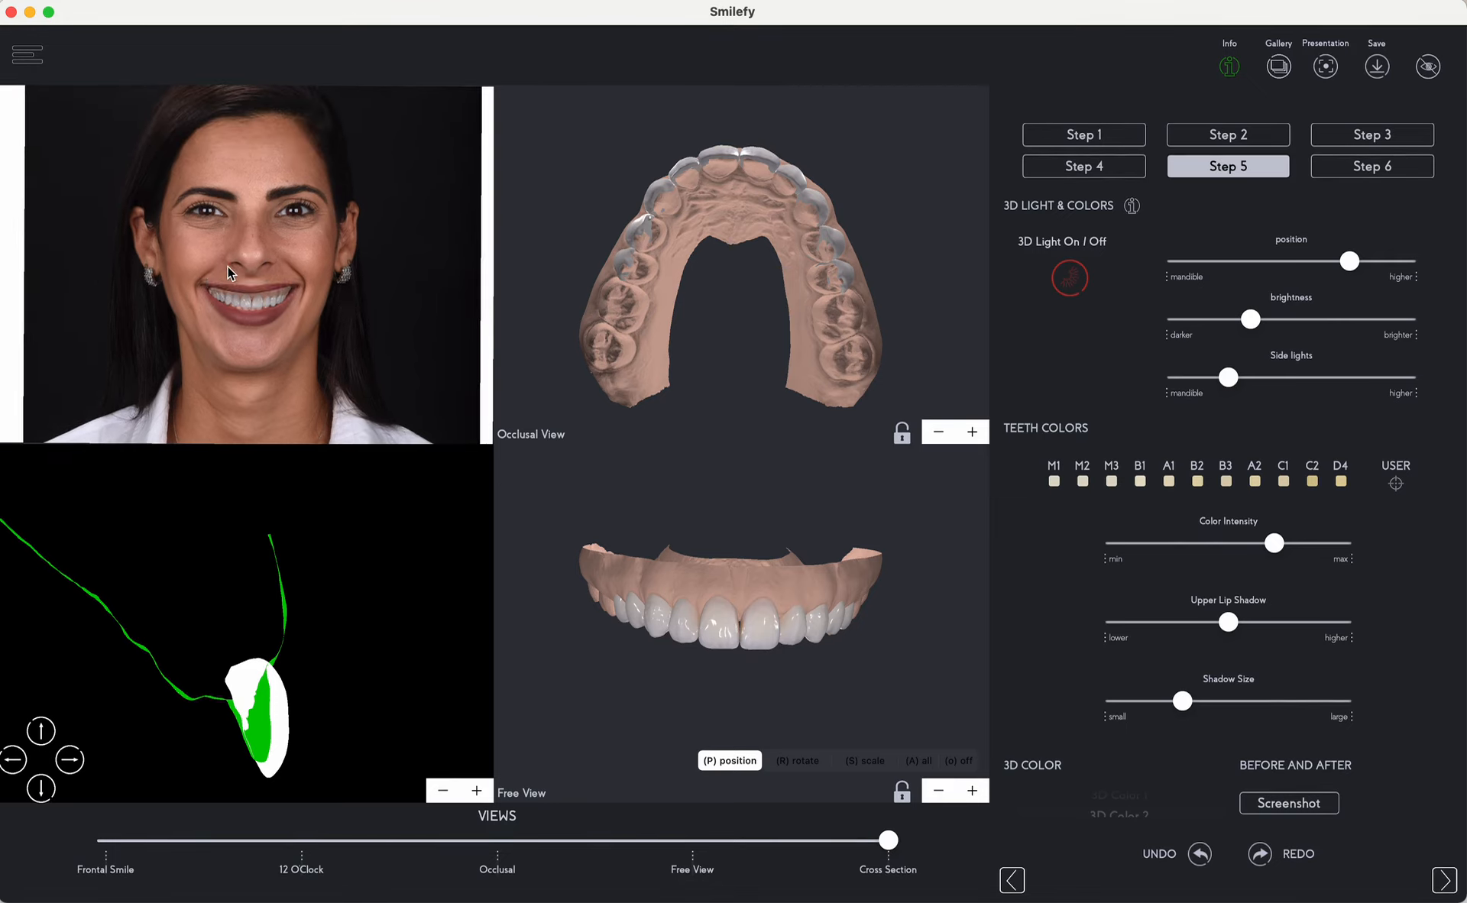
pyautogui.scroll(5, 227, 264)
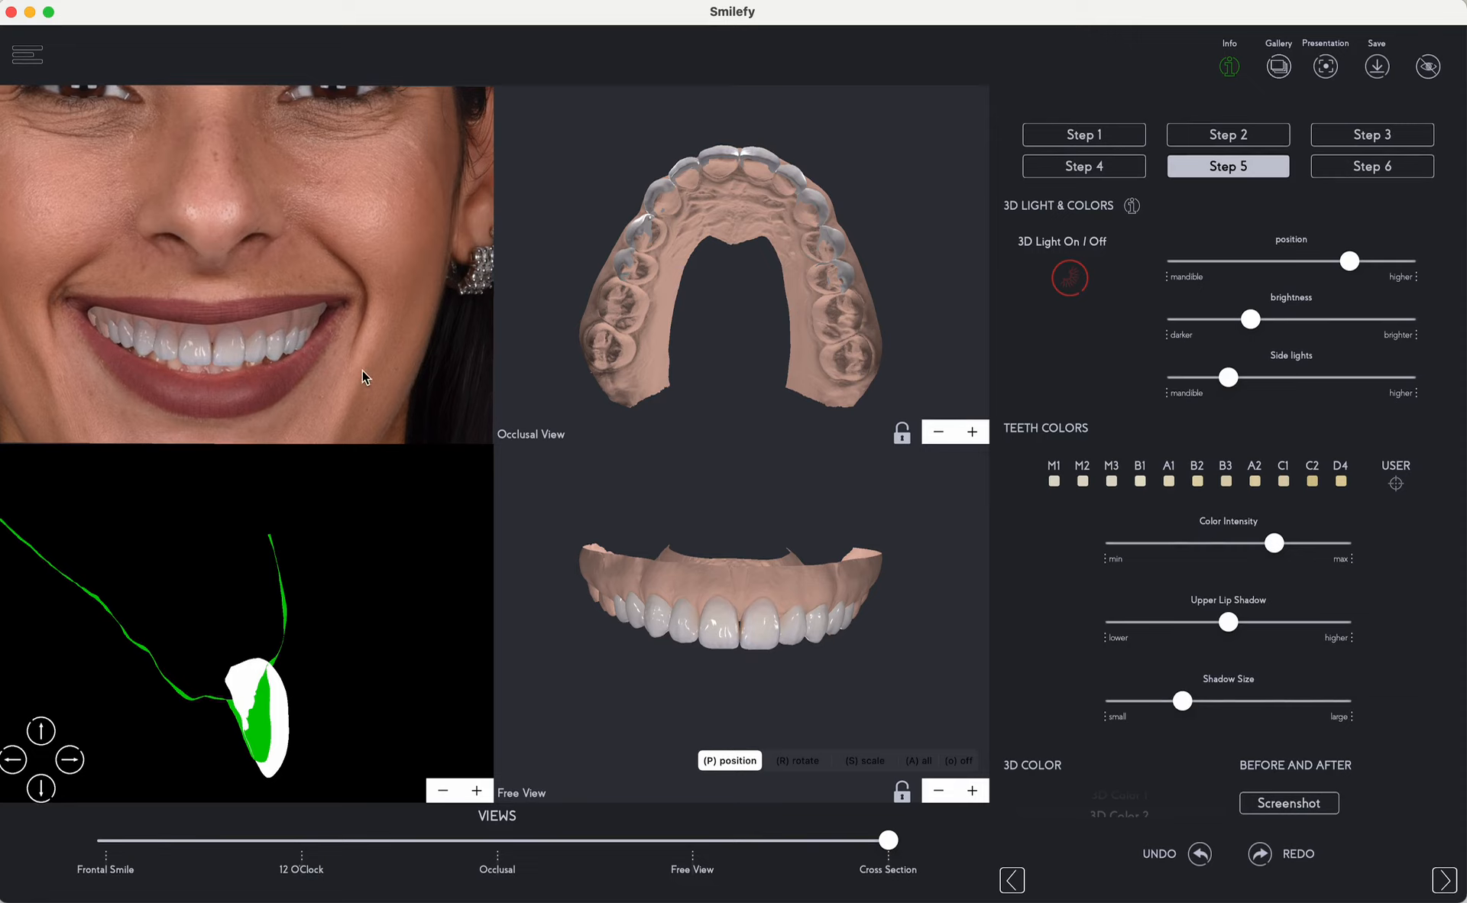
# Nudge the patient's right first and second premolars vertically to refine their position in the smile, and clear the tooth selection.
pyautogui.click(638, 600)
pyautogui.moveTo(635, 581); pyautogui.dragTo(635, 587)
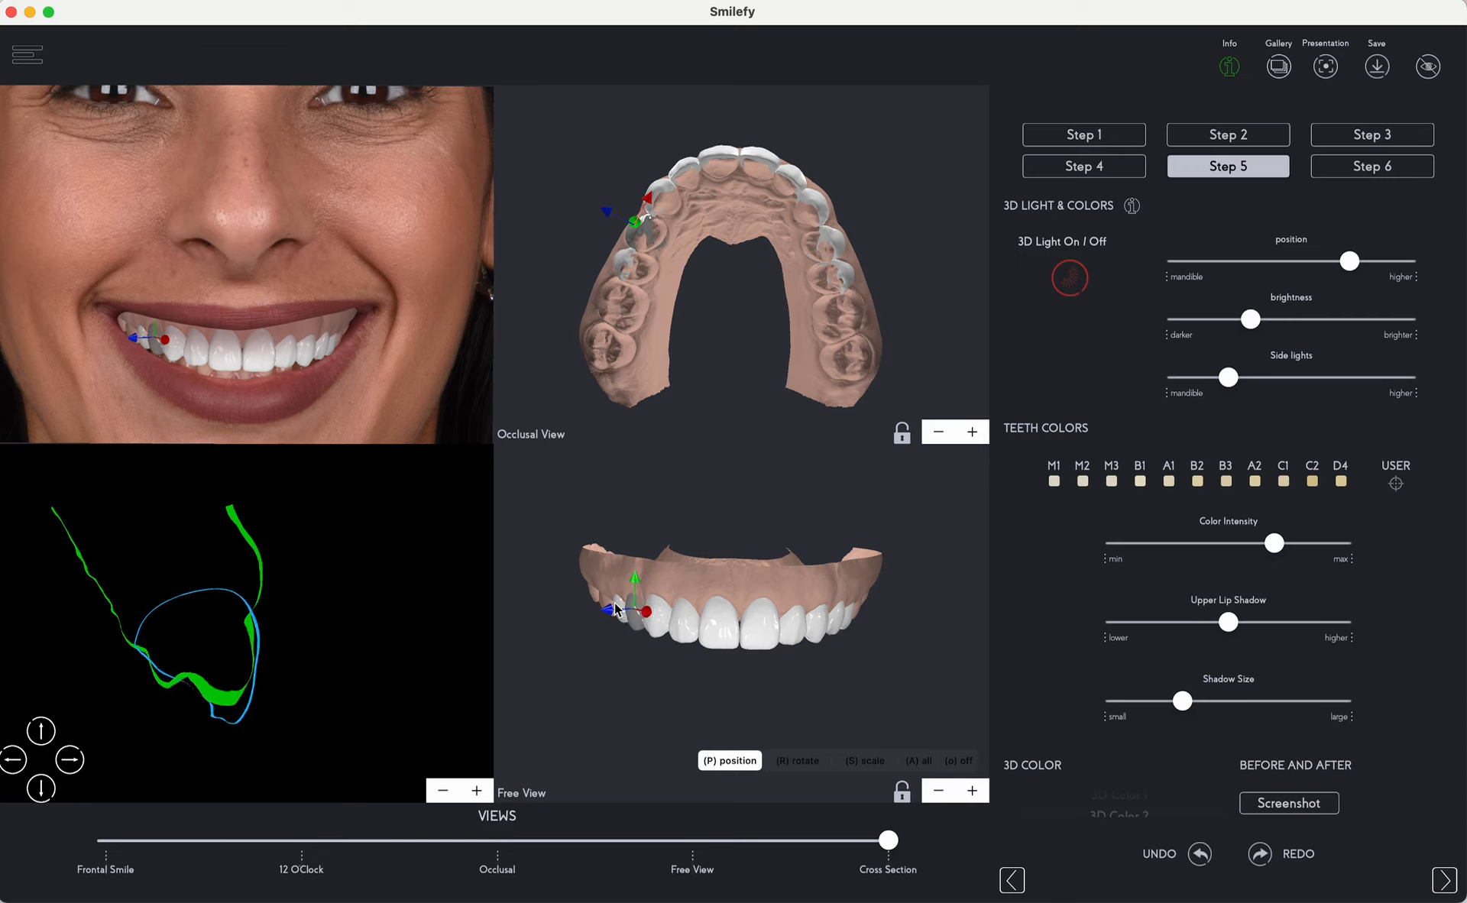
pyautogui.click(616, 609)
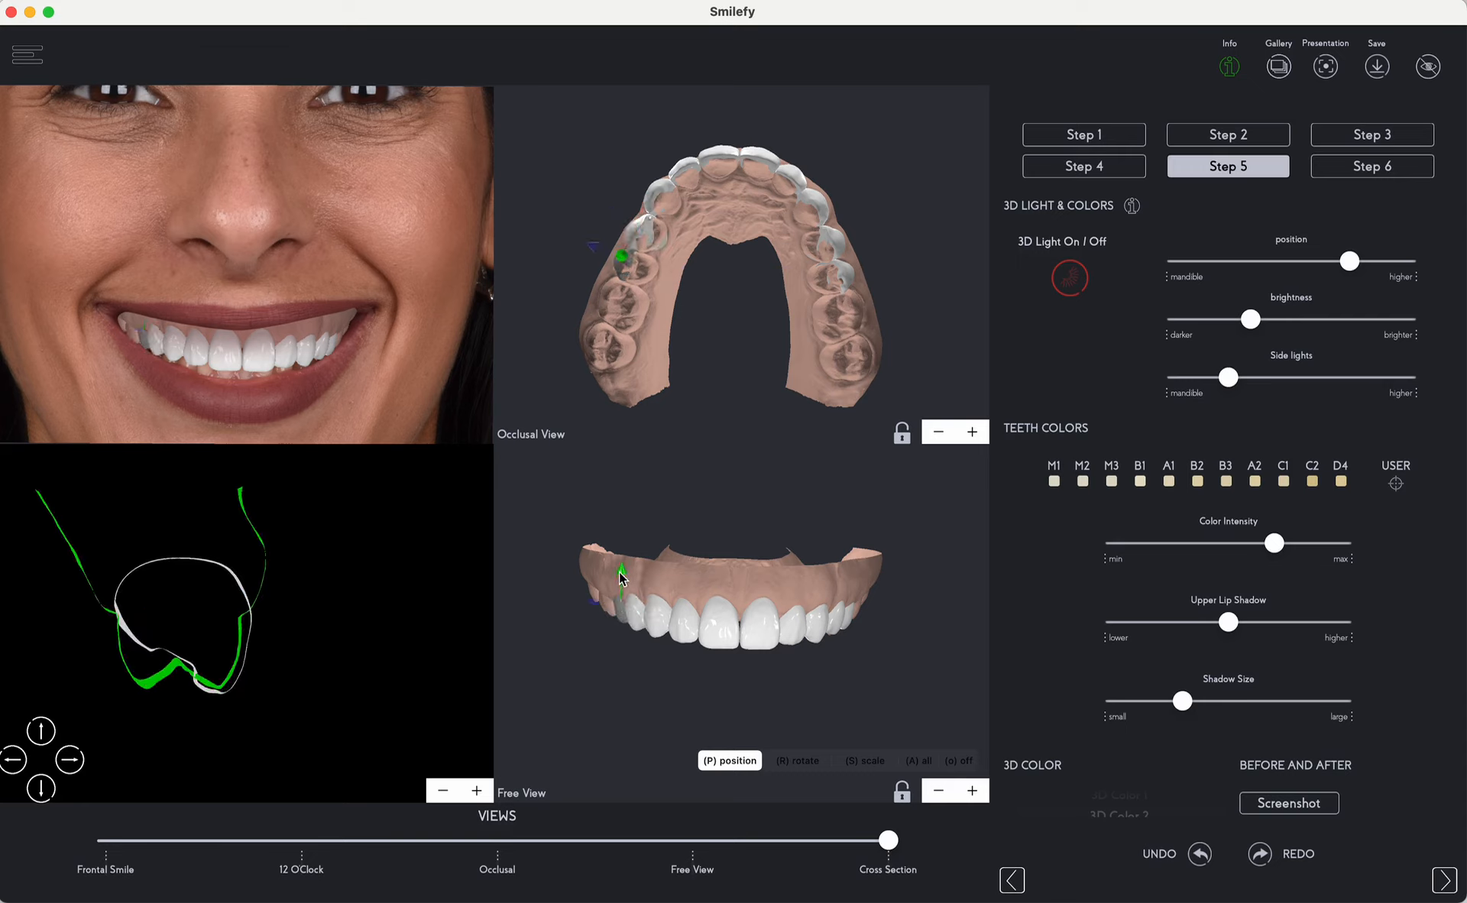
pyautogui.click(701, 669)
pyautogui.moveTo(692, 670); pyautogui.dragTo(694, 673)
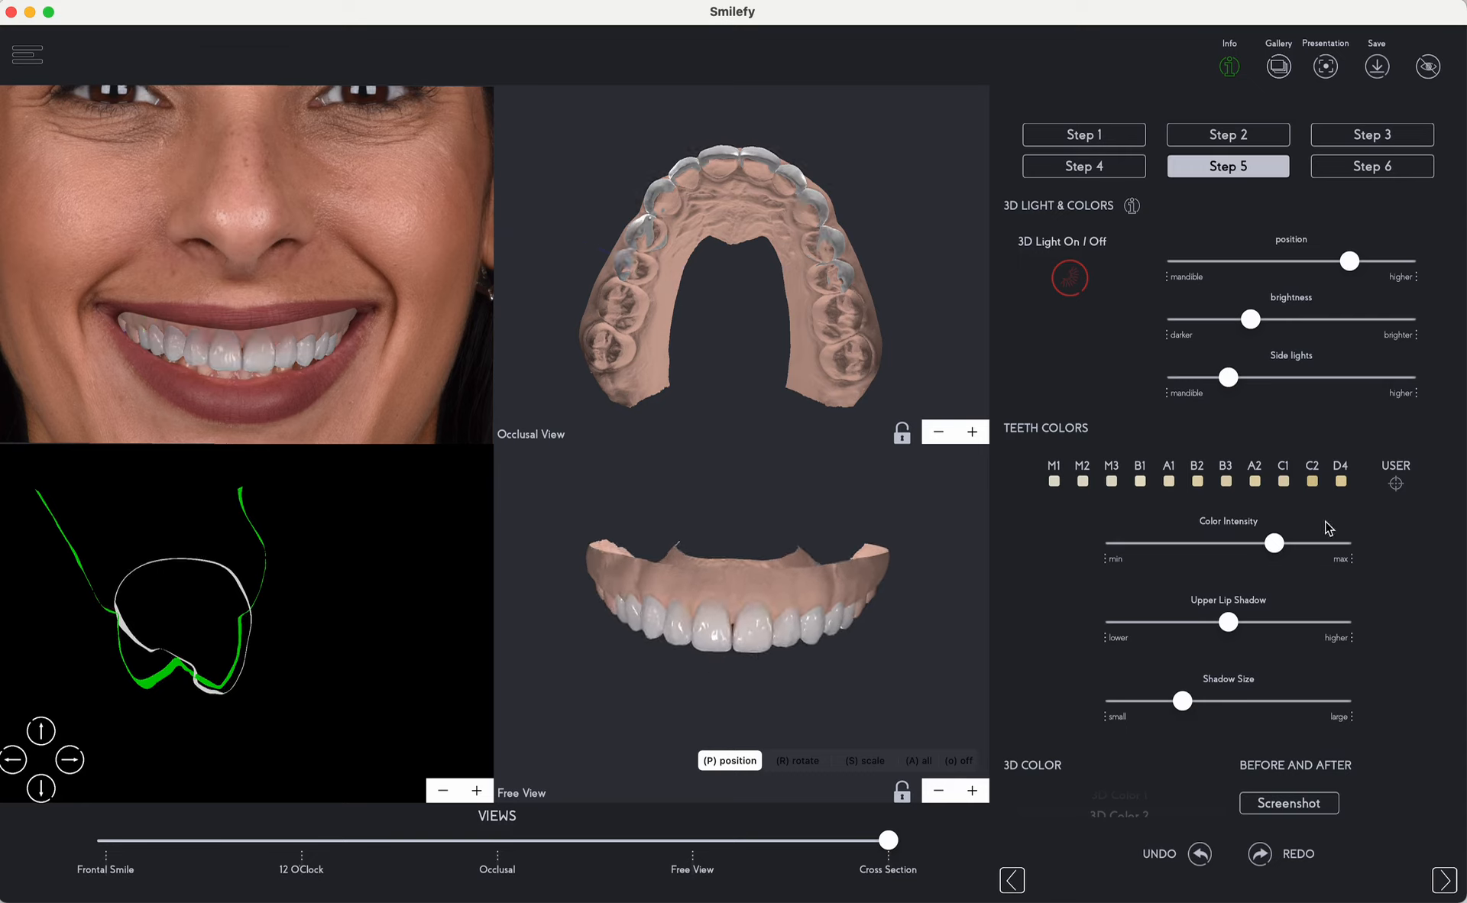
# Go to Step 6 and create a mockup of the maxilla from the design.
pyautogui.click(1376, 164)
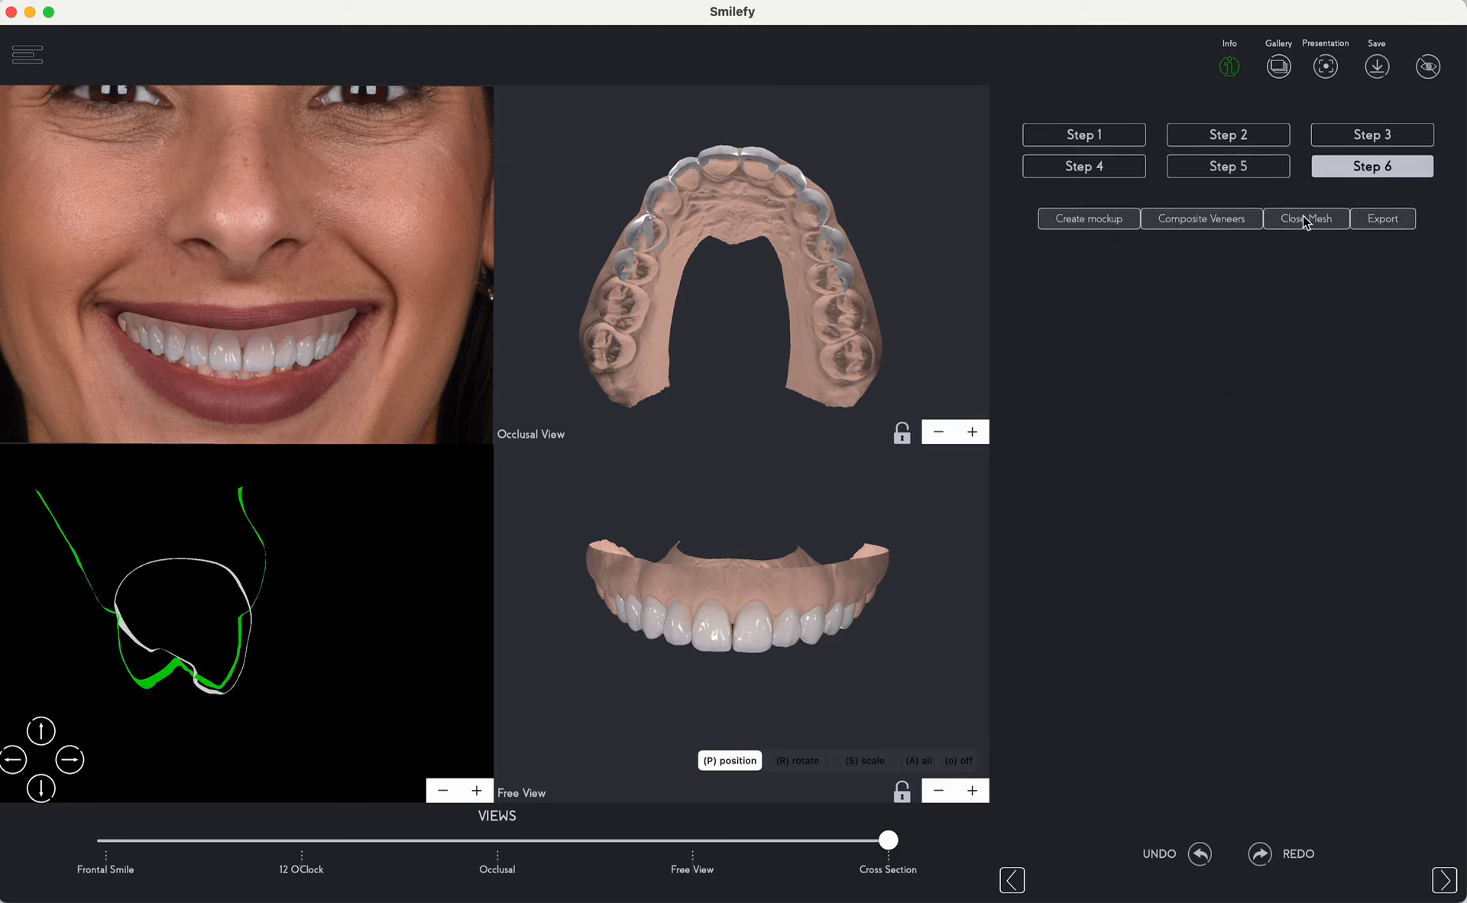
pyautogui.click(1088, 219)
# Return to Step 3 and make the Maxilla Optimized and Maxilla Design scans fully transparent, inspecting the motivational mockup on its own.
pyautogui.click(1347, 138)
pyautogui.scroll(-10, 1154, 597)
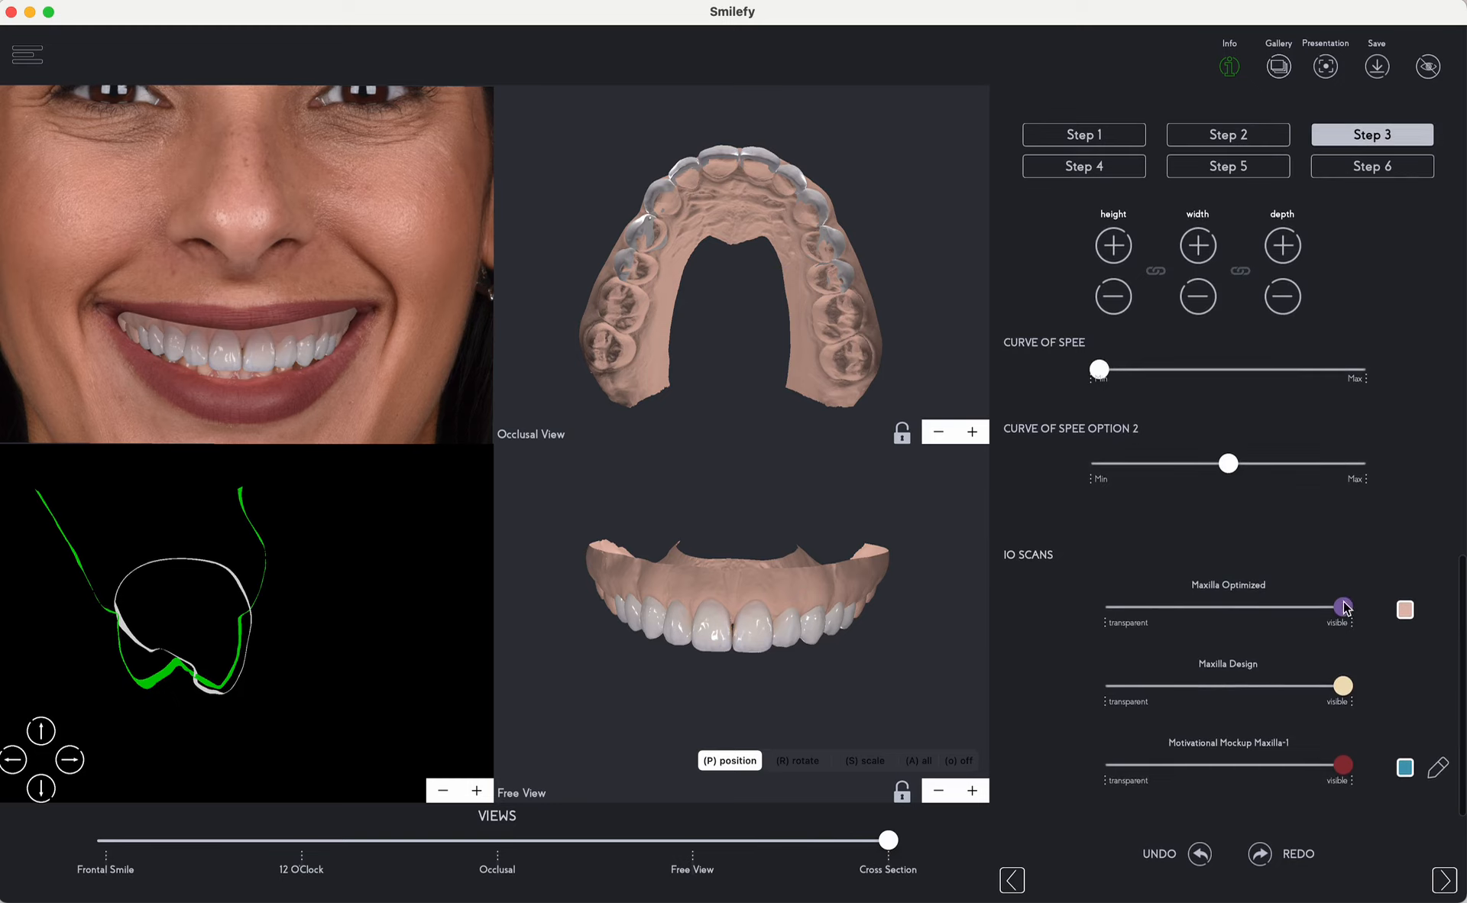
pyautogui.moveTo(1345, 607); pyautogui.dragTo(1035, 609)
pyautogui.moveTo(1343, 686); pyautogui.dragTo(1132, 671)
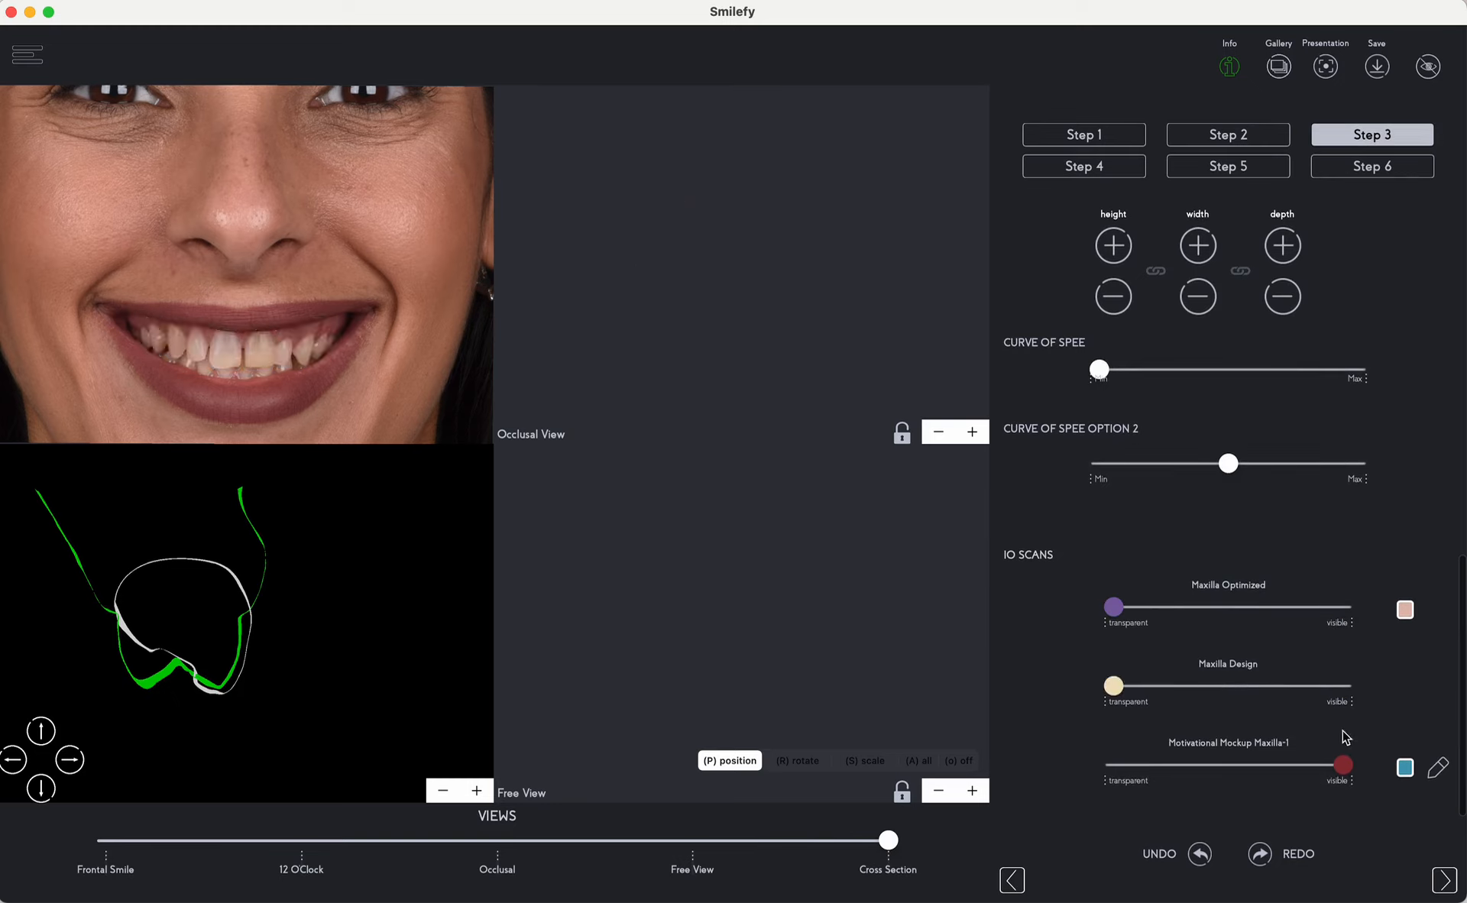
pyautogui.moveTo(1343, 764)
pyautogui.mouseDown()
pyautogui.moveTo(1054, 765)
pyautogui.moveTo(1343, 764)
pyautogui.mouseUp()
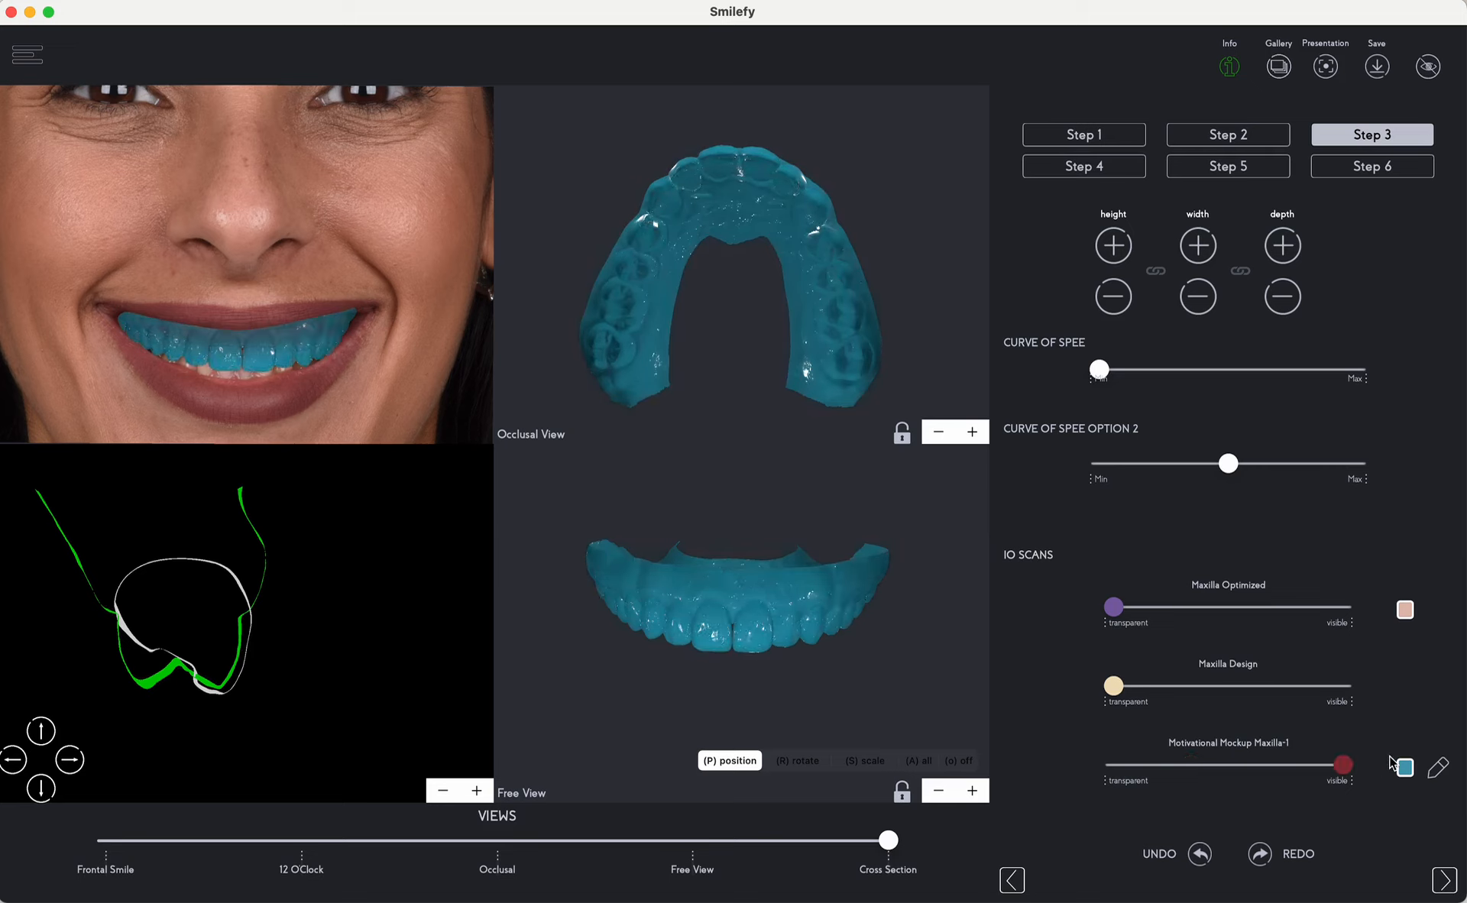
pyautogui.moveTo(868, 668)
pyautogui.mouseDown()
pyautogui.moveTo(848, 576)
pyautogui.moveTo(887, 566)
pyautogui.moveTo(862, 685)
pyautogui.moveTo(878, 697)
pyautogui.mouseUp()
# In Step 6, run Close Mesh on the Motivational Mockup Maxilla-1 layer.
pyautogui.click(1357, 168)
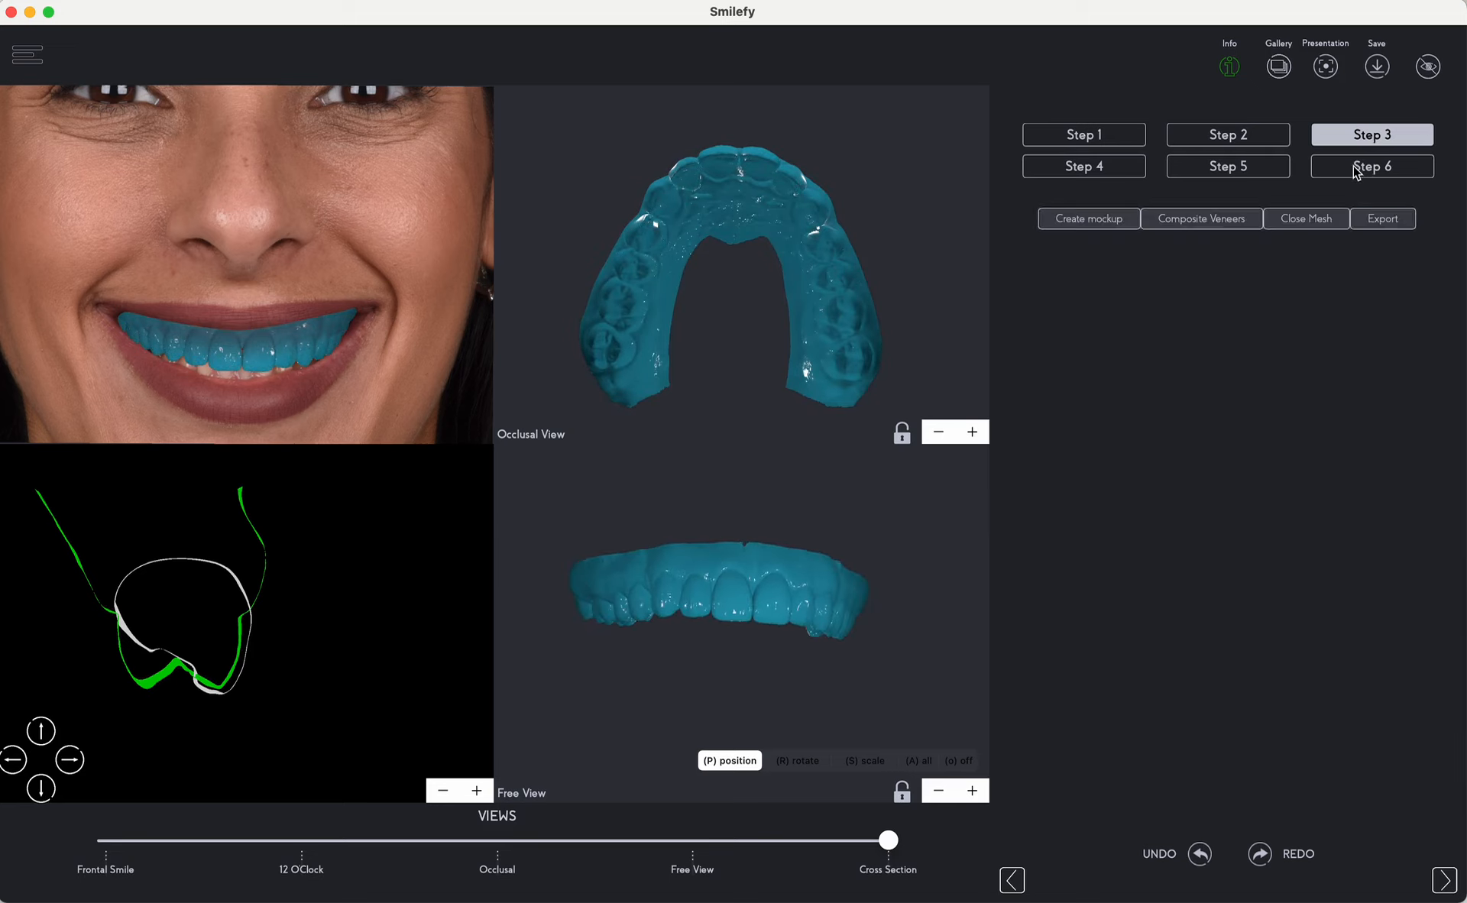
pyautogui.click(1308, 219)
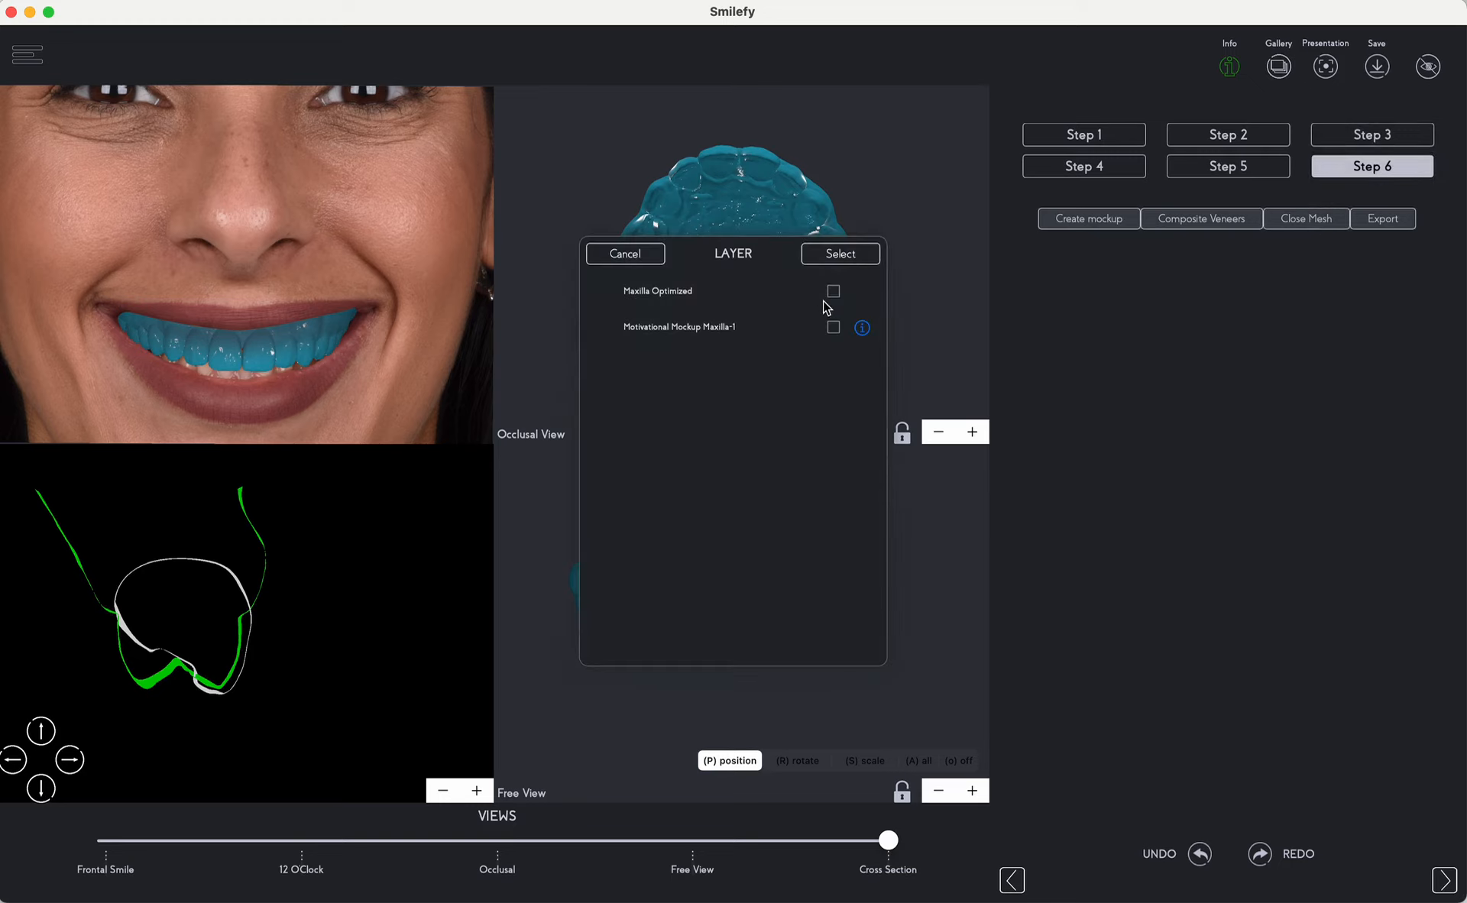
pyautogui.click(833, 328)
pyautogui.click(837, 253)
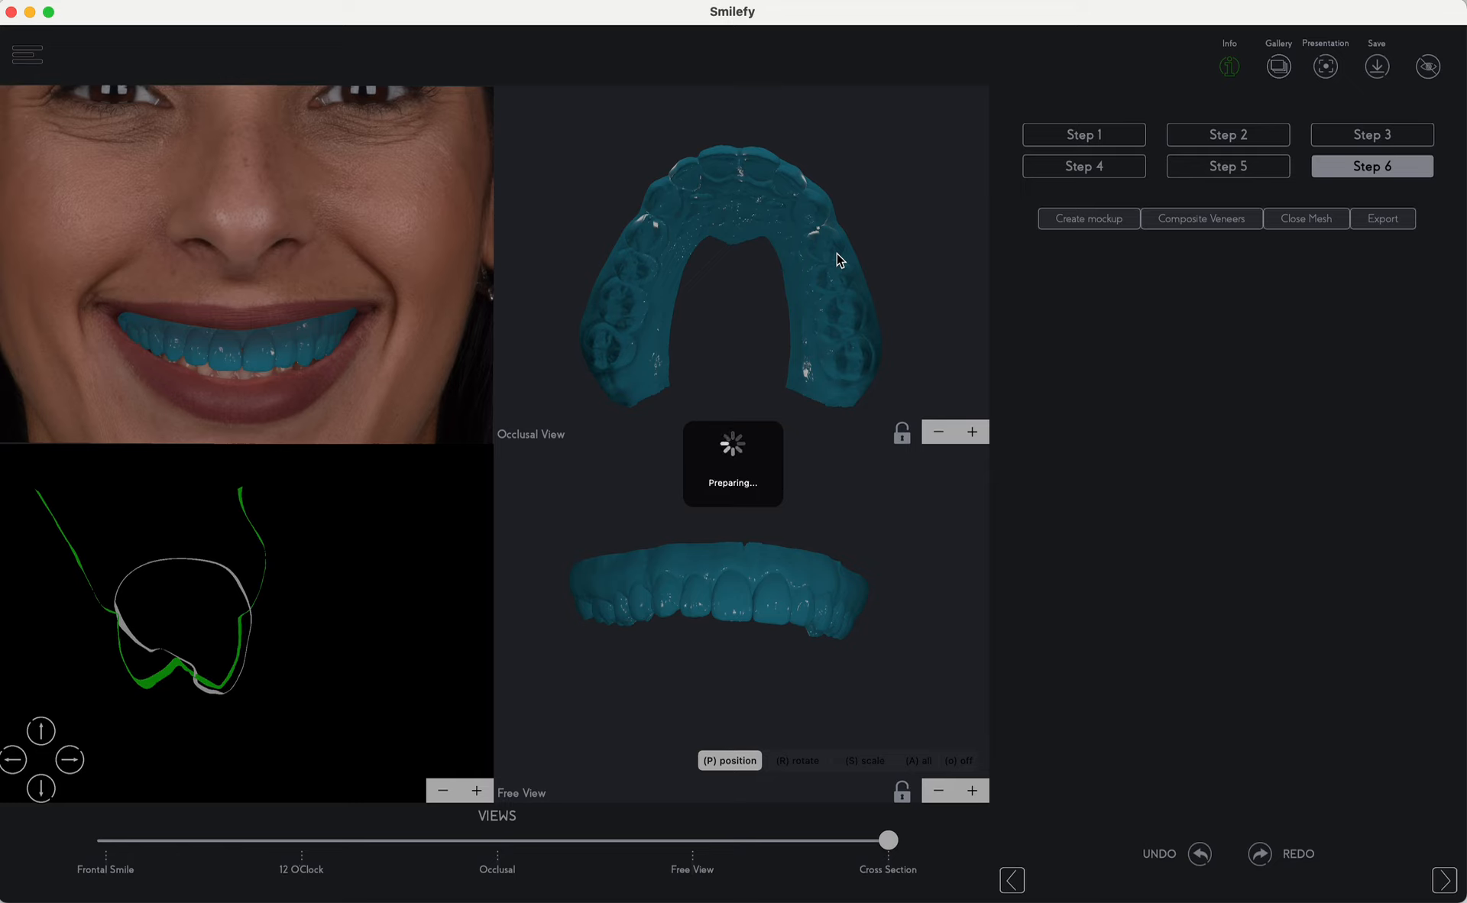